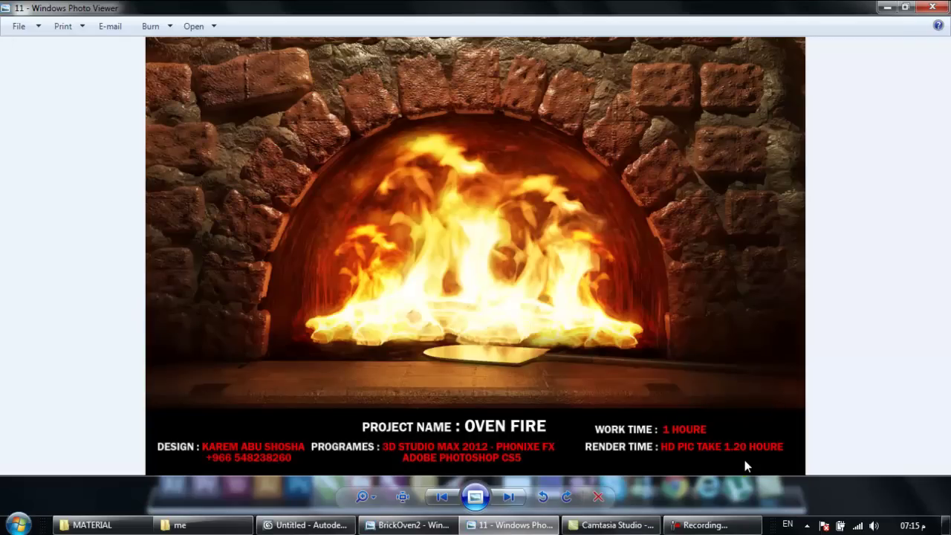
Step: Examine the brickwork and flames of the finished oven fire render up close
scroll(616, 232, "up", 2)
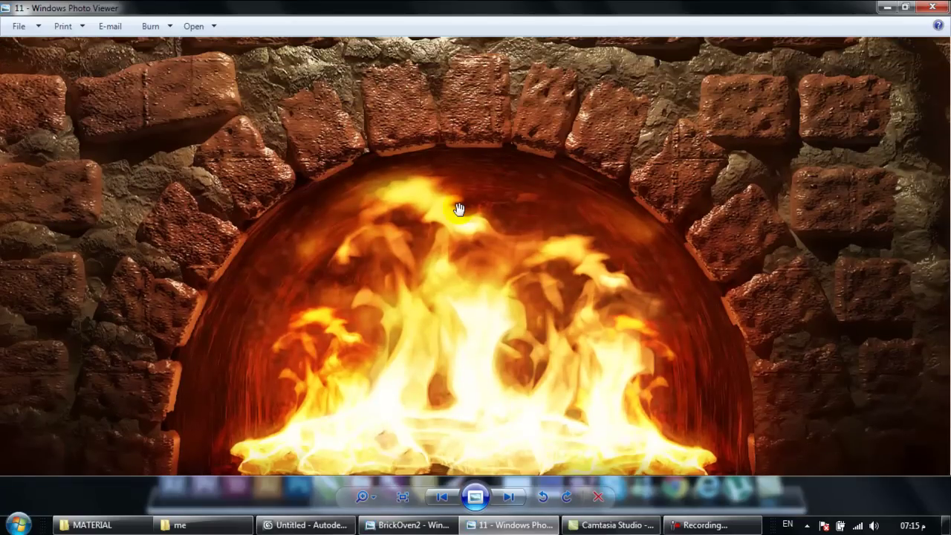
scroll(456, 207, "up", 1)
scroll(453, 198, "down", 3)
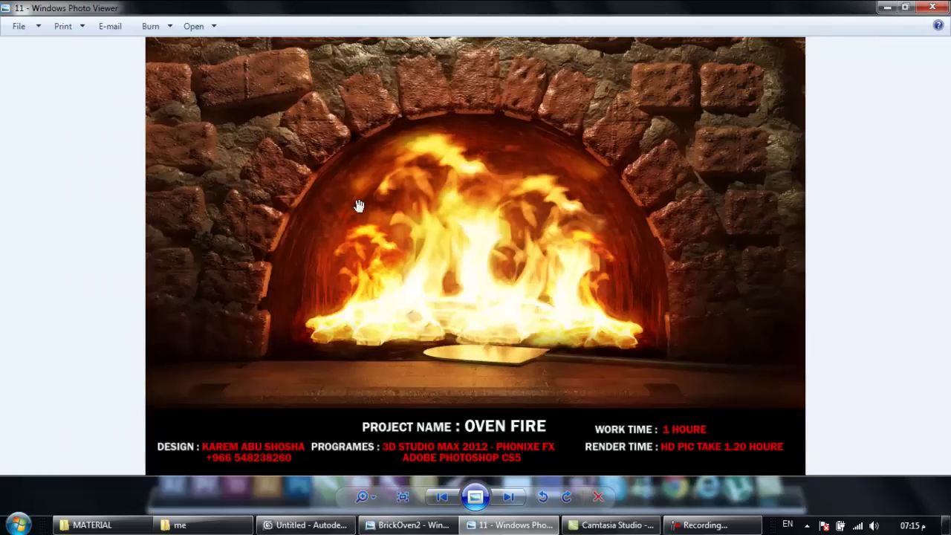
scroll(358, 206, "up", 2)
scroll(337, 154, "up", 2)
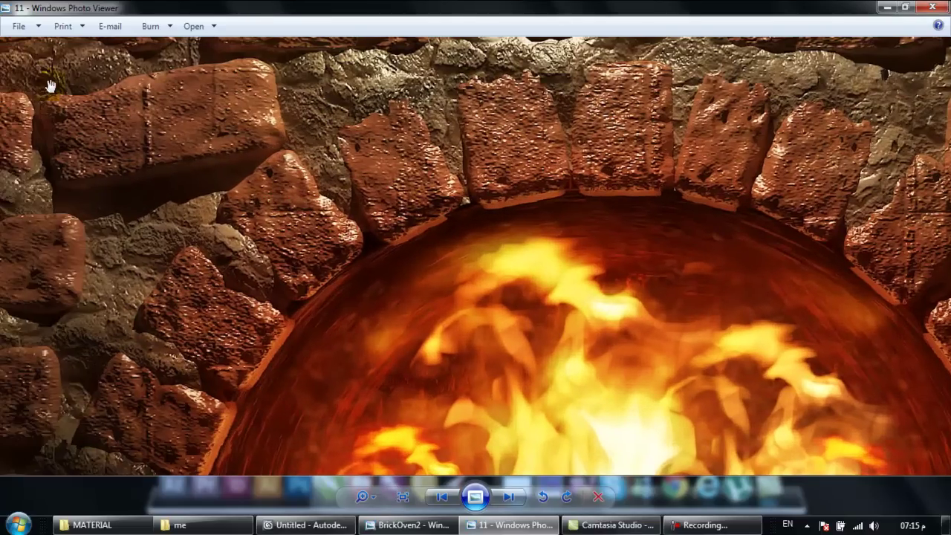
scroll(199, 124, "down", 3)
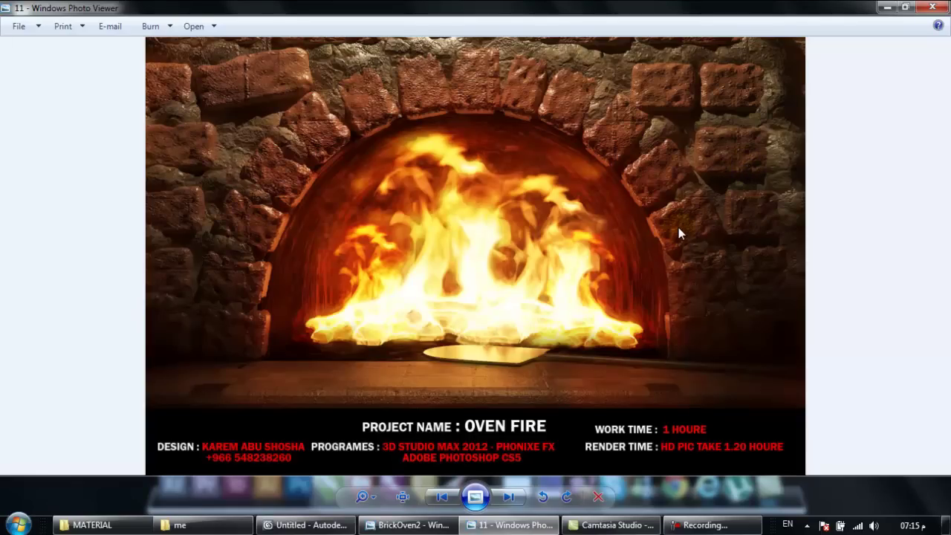
mouse_move(611, 525)
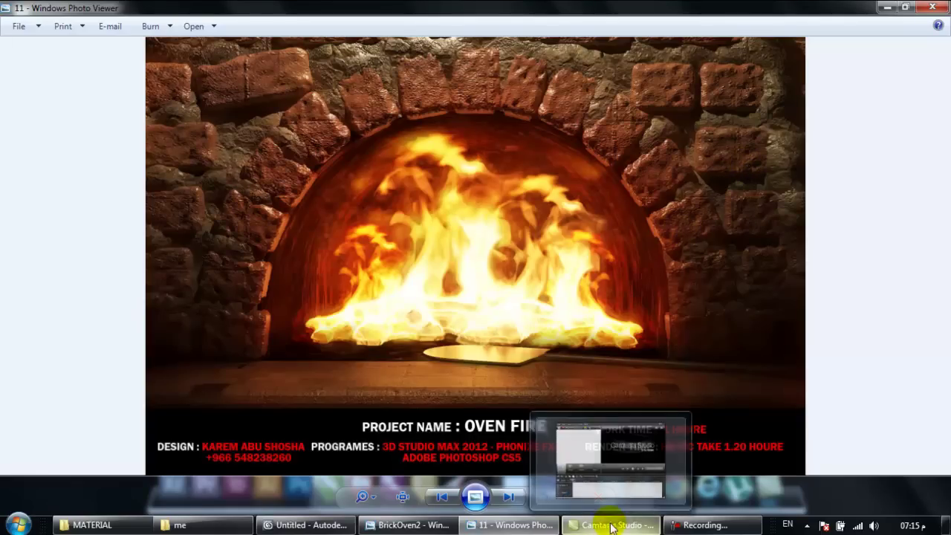
left_click(552, 234)
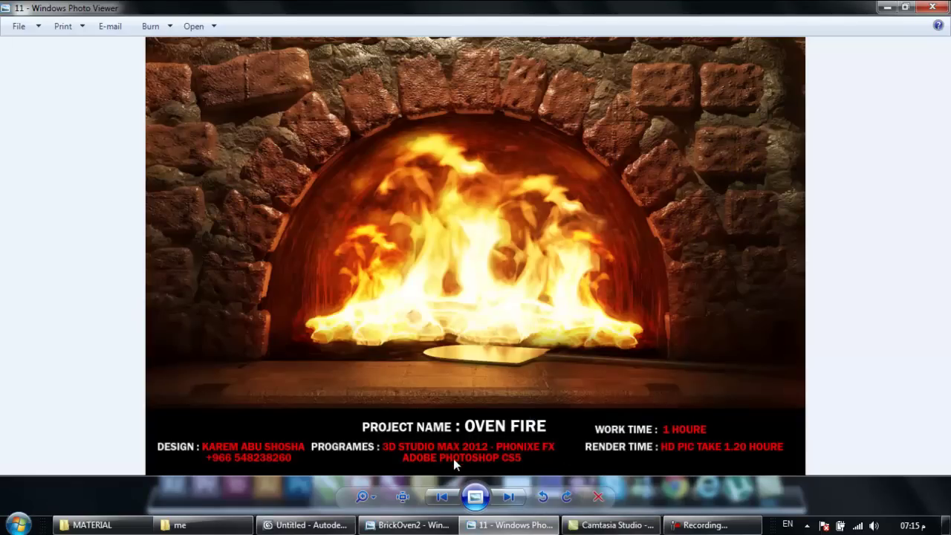
Step: Close the finished render image and bring up the MATERIAL folder
left_click(473, 525)
left_click(512, 529)
right_click(509, 532)
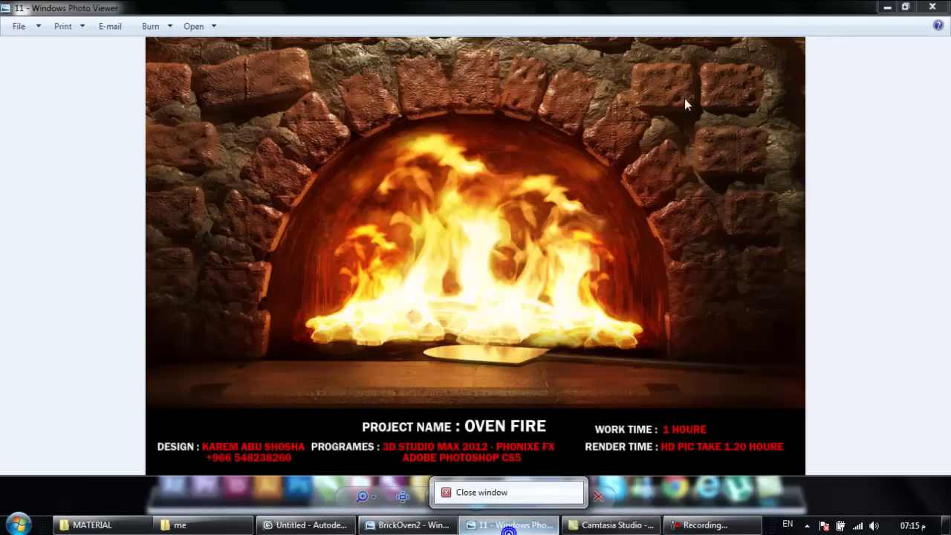
left_click(933, 7)
right_click(192, 526)
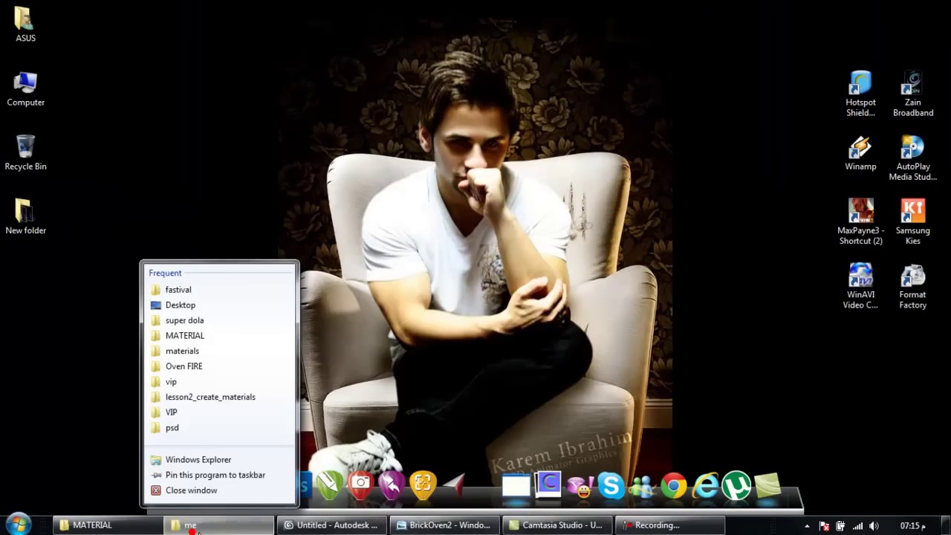
left_click(92, 524)
left_click(246, 462)
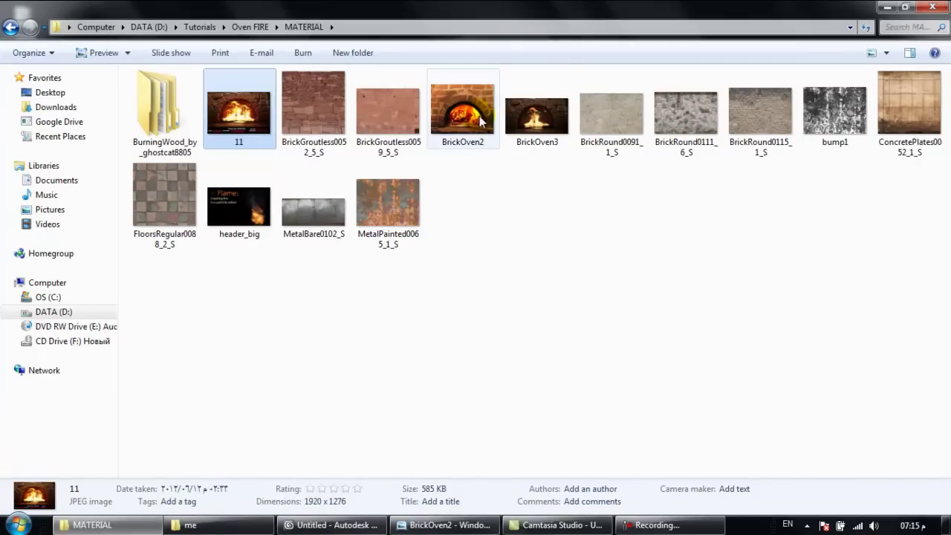
Step: Open the BrickOven3 image from the MATERIAL folder and examine its fire and oven interior up close
double_click(541, 115)
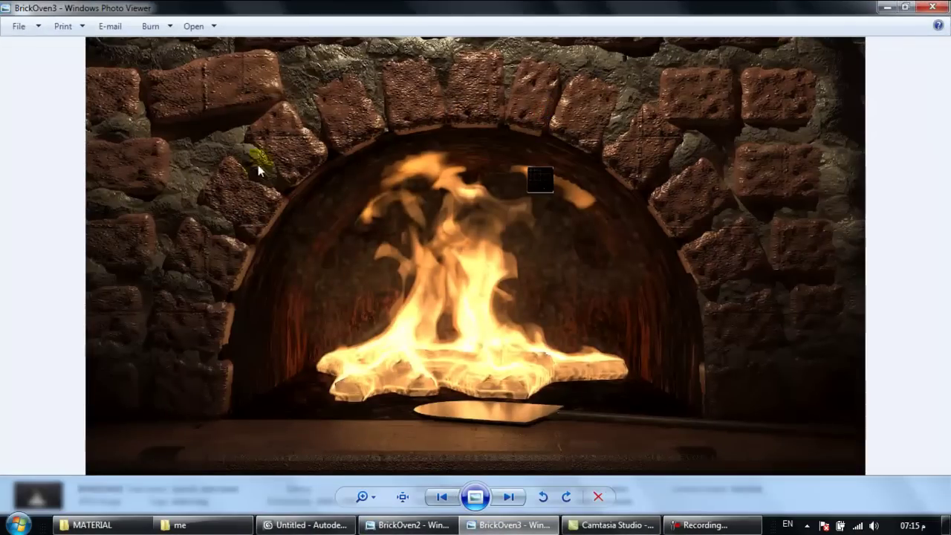
scroll(607, 284, "up", 2)
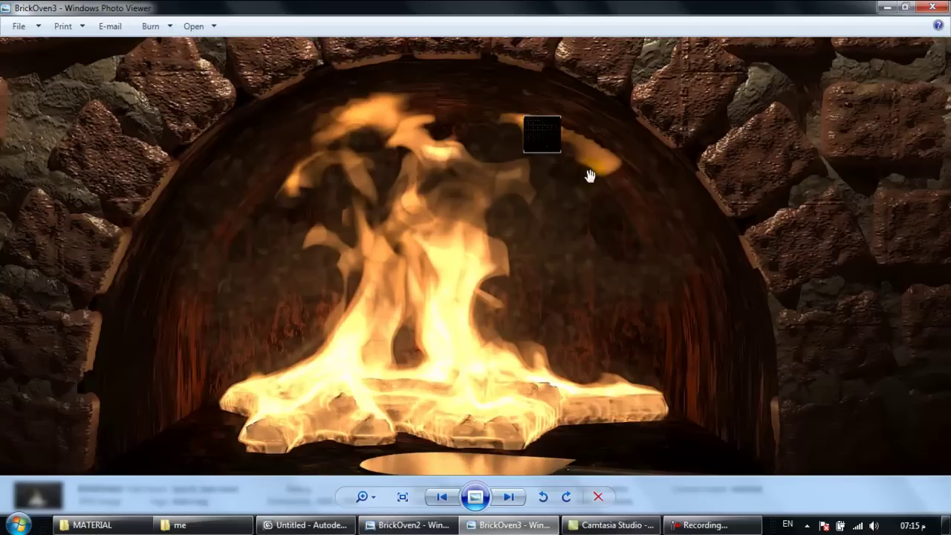
scroll(420, 148, "down", 2)
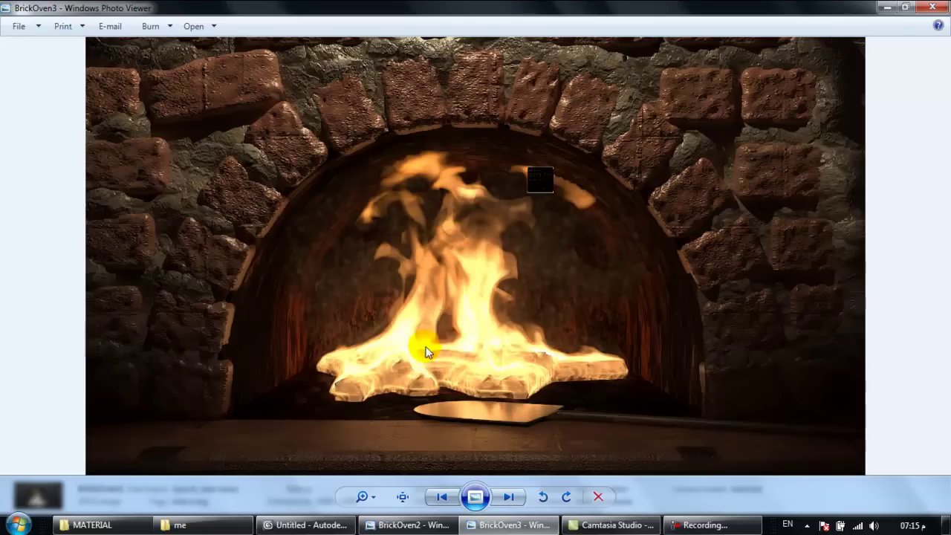
Step: Reopen image 11 from the MATERIAL folder and compare it with the BrickOven3 render
left_click(113, 526)
double_click(238, 112)
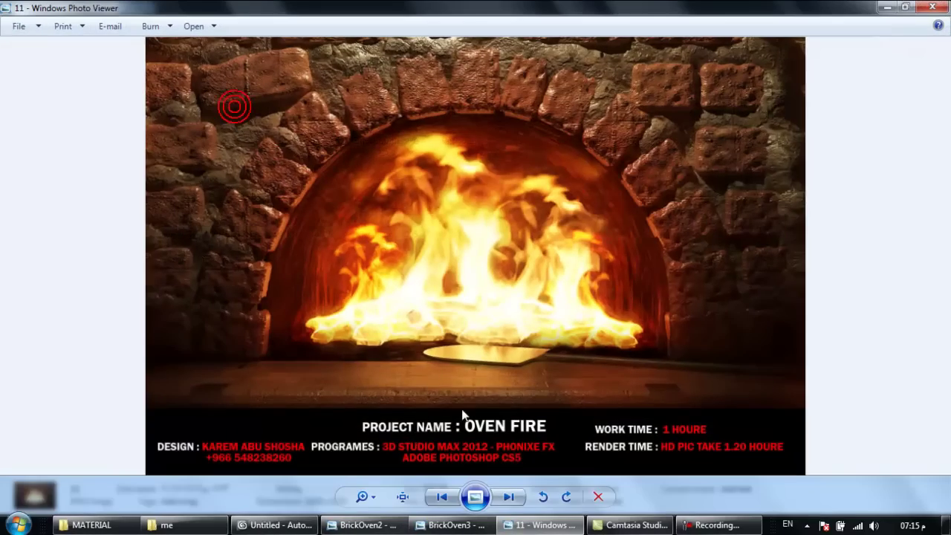
left_click(453, 525)
left_click(471, 526)
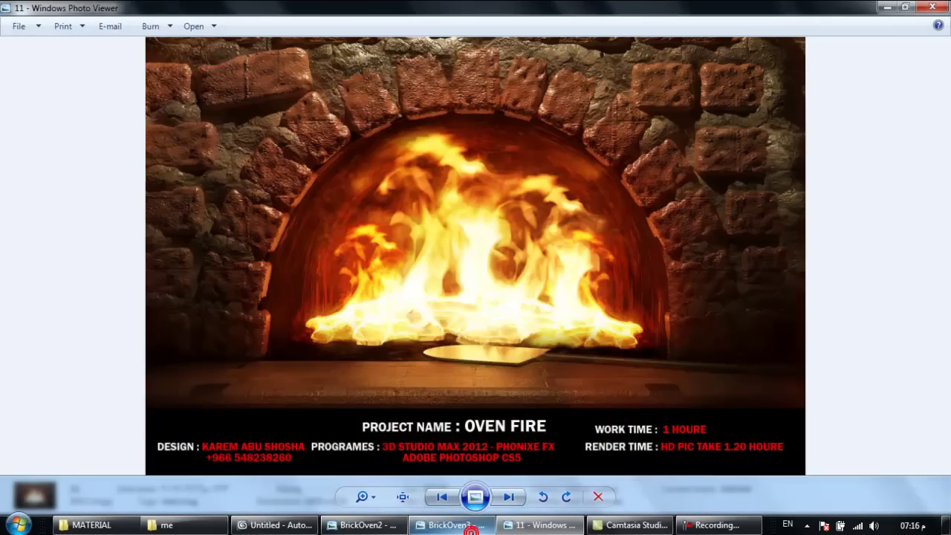
left_click(473, 526)
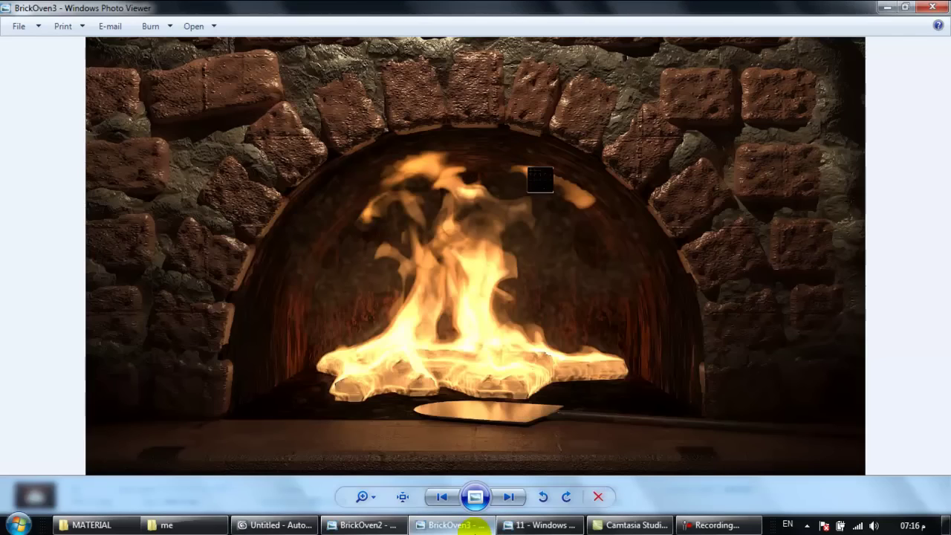
left_click(473, 526)
left_click(472, 526)
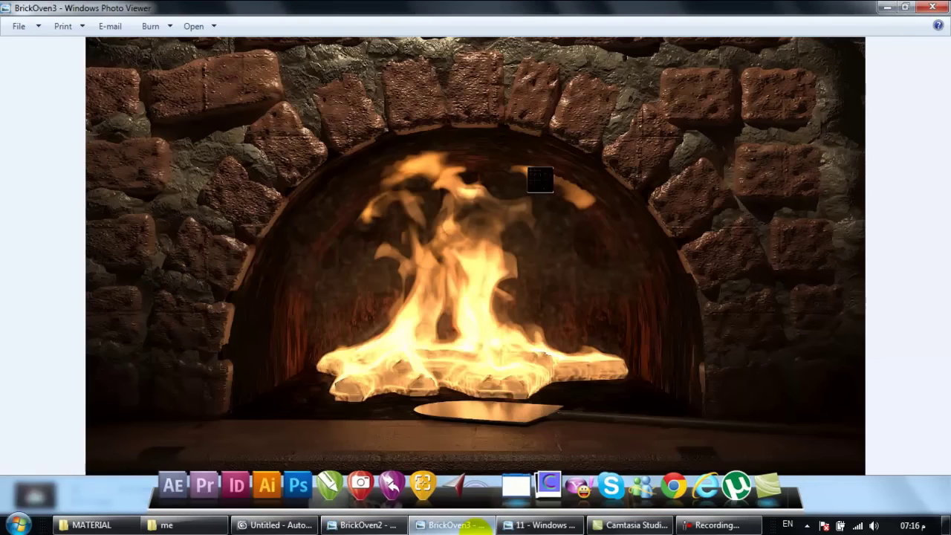
left_click(483, 527)
left_click(487, 528)
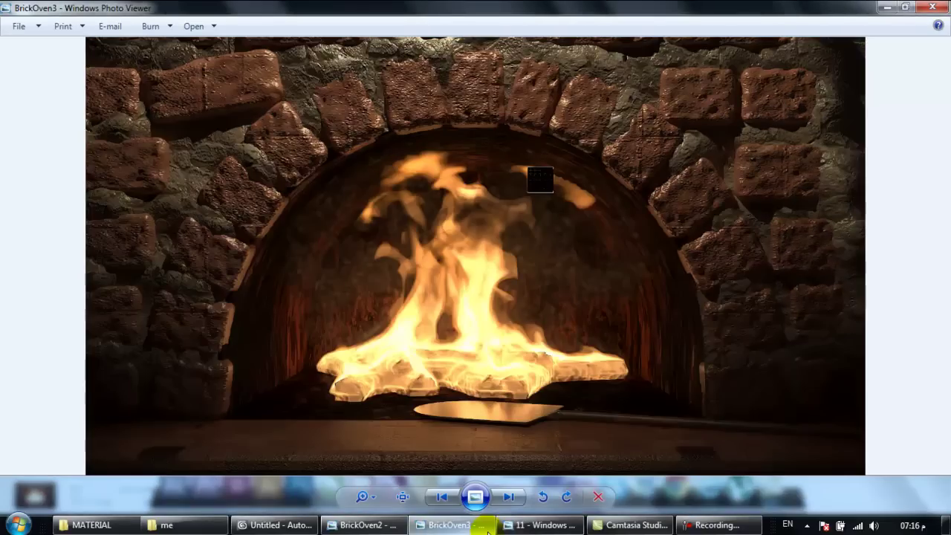
Step: Close the BrickOven3 and 11 images, view the BrickOven2 reference photo and close it too
left_click(933, 8)
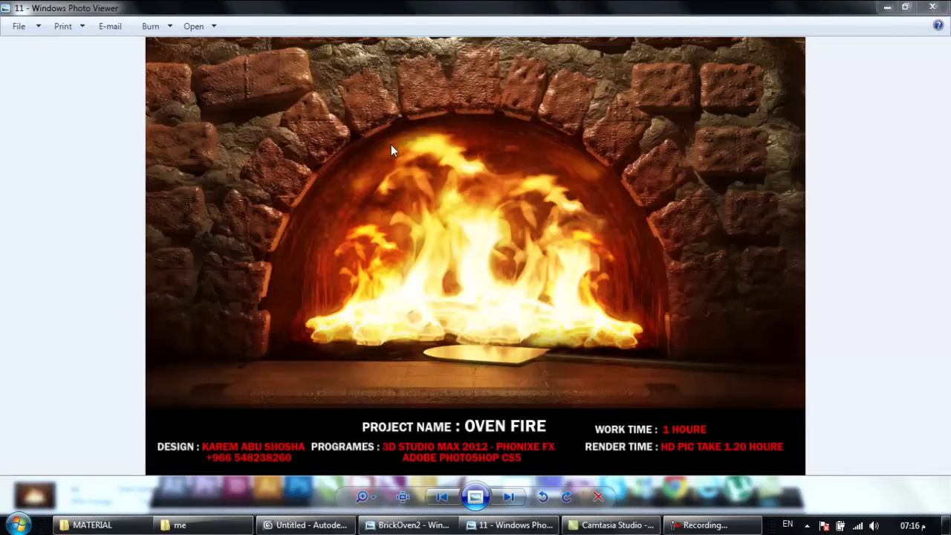
left_click(932, 7)
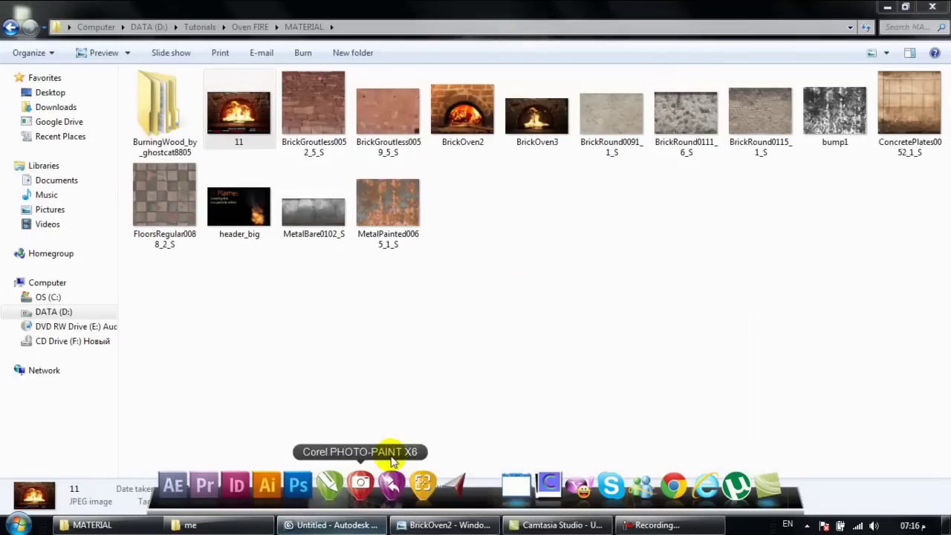
left_click(452, 525)
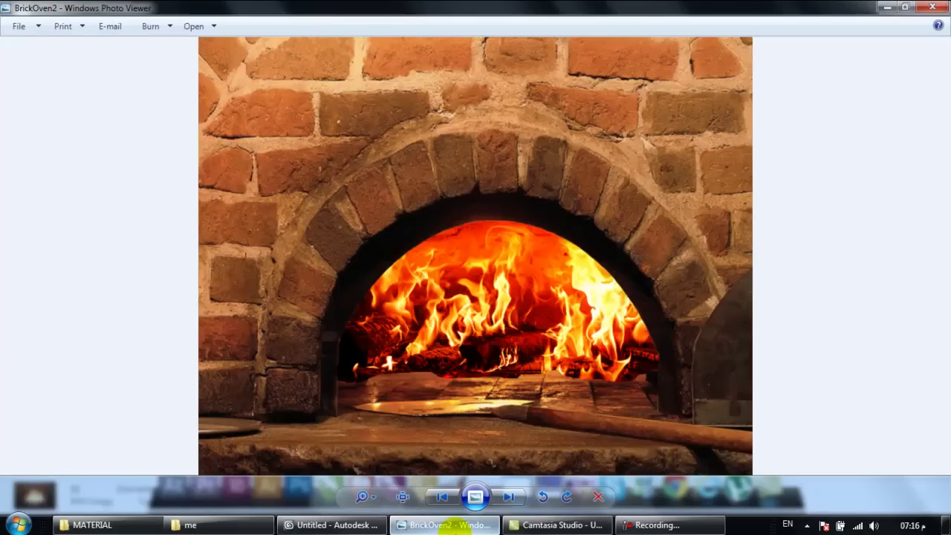
left_click(943, 7)
Step: Switch to 3ds Max and draw a plane about 60 cm long and 113 cm wide in the Front viewport
left_click(342, 518)
left_click(796, 298)
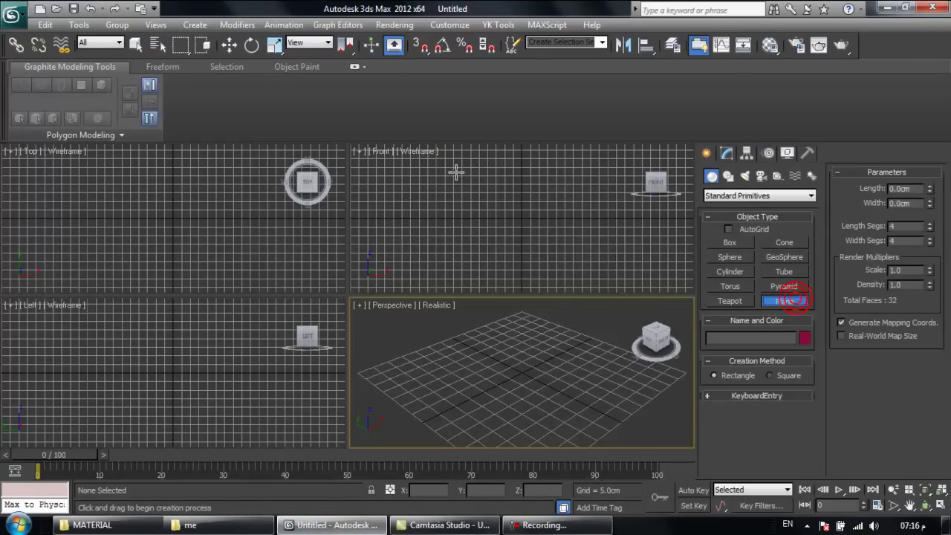
left_click_drag(427, 168, 620, 269)
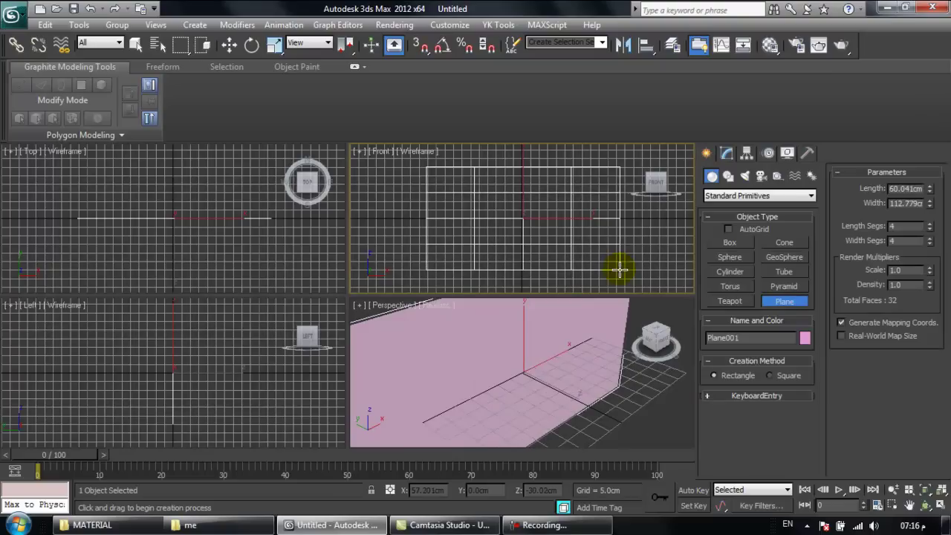
left_click(228, 45)
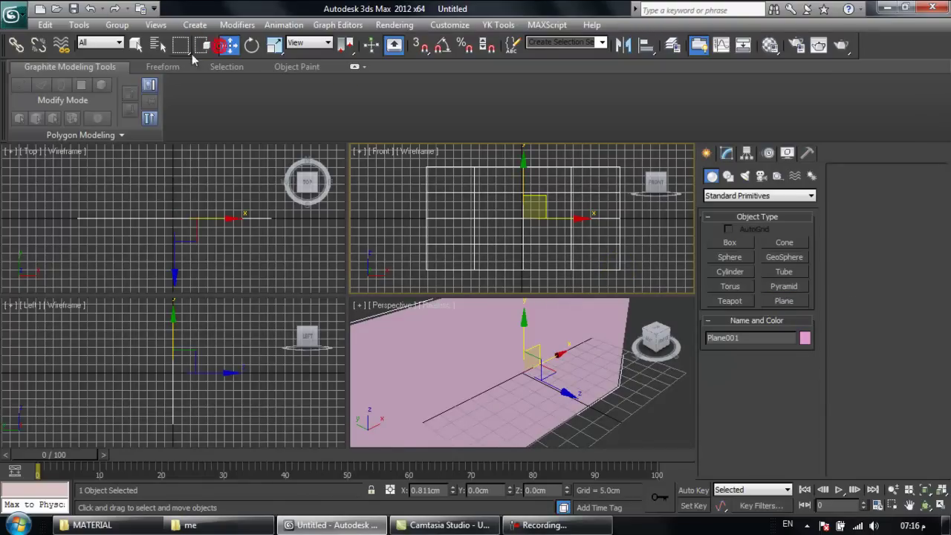
Step: Reduce the plane's length and width segments to 1 each
left_click(724, 153)
left_click_drag(799, 389, 802, 440)
left_click_drag(802, 407, 801, 418)
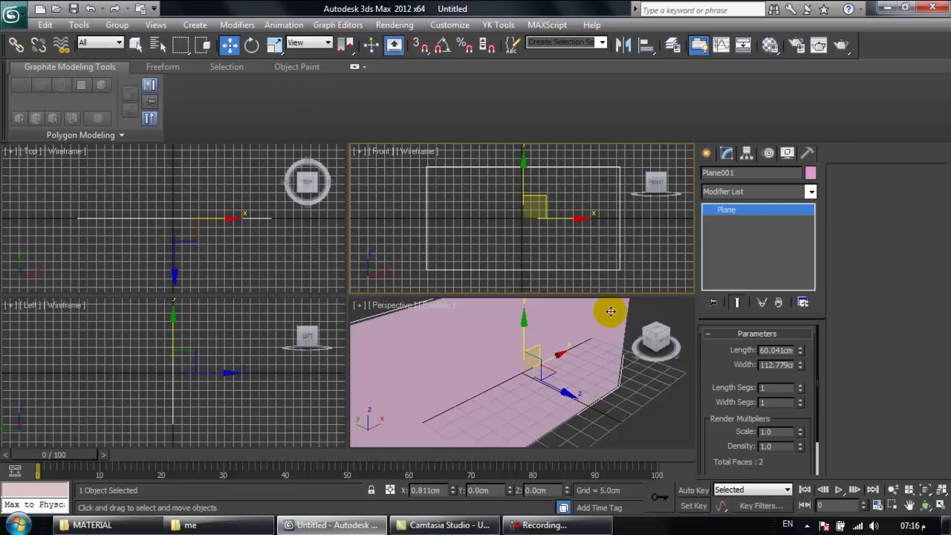
Step: Check the display unit scale and the system unit scale in the units setup
left_click(431, 26)
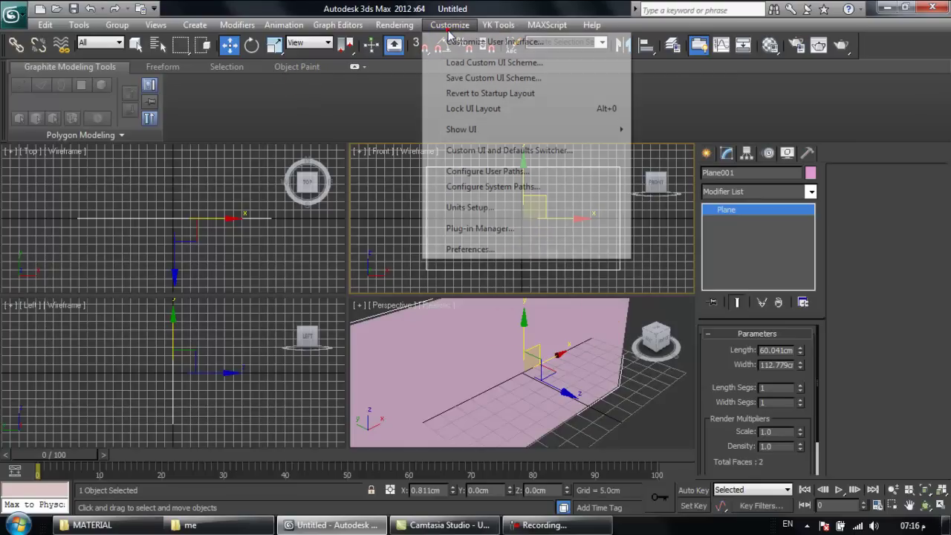
left_click(448, 24)
left_click(448, 25)
left_click(470, 208)
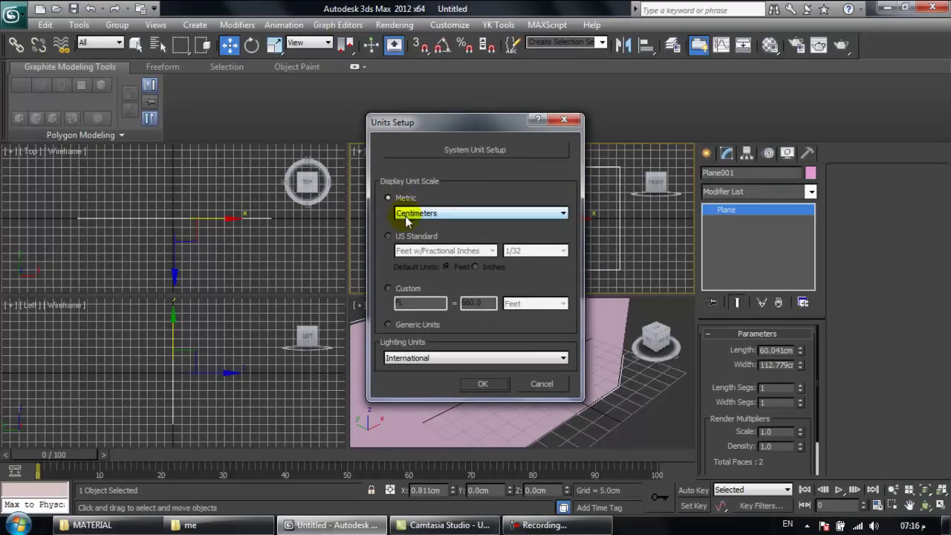
left_click(442, 144)
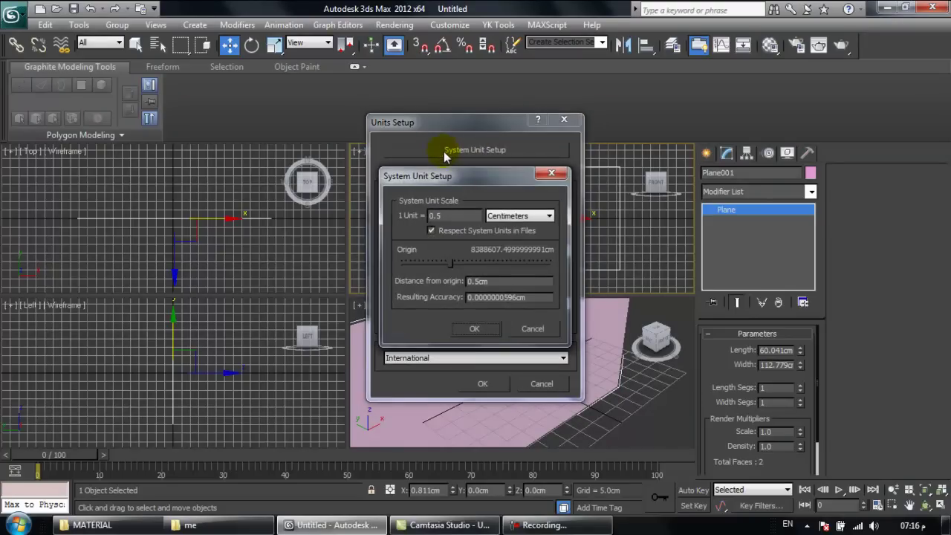
double_click(453, 215)
left_click(460, 214)
left_click(507, 216)
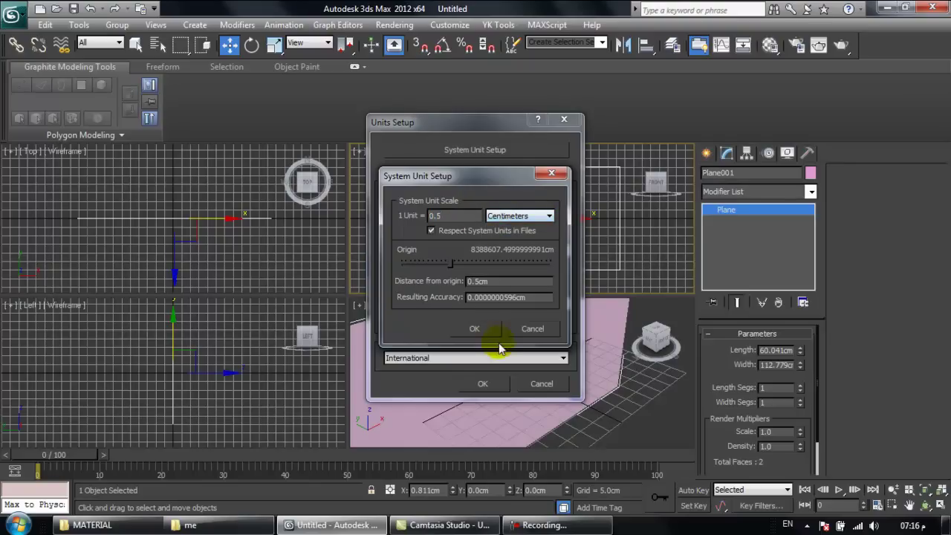
left_click(474, 329)
left_click(484, 383)
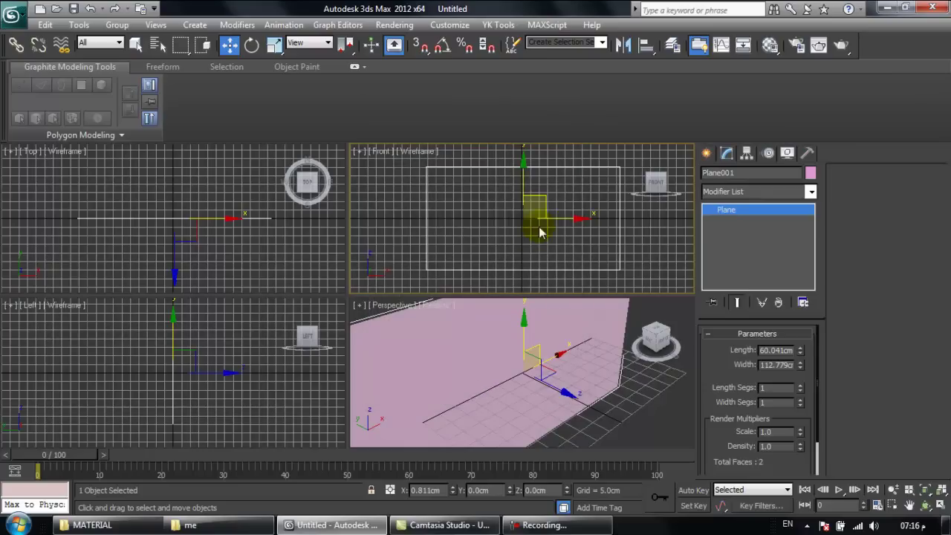
Step: Hide the grid in the Perspective and Front viewports and set the Front viewport to Realistic shading
left_click(587, 388)
key("g")
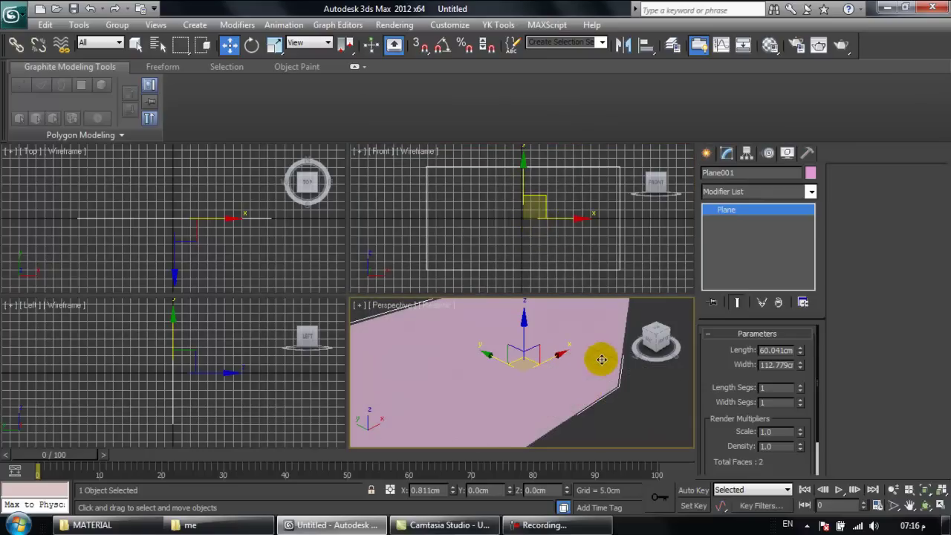
middle_click_drag(555, 371, 556, 377)
right_click(549, 253)
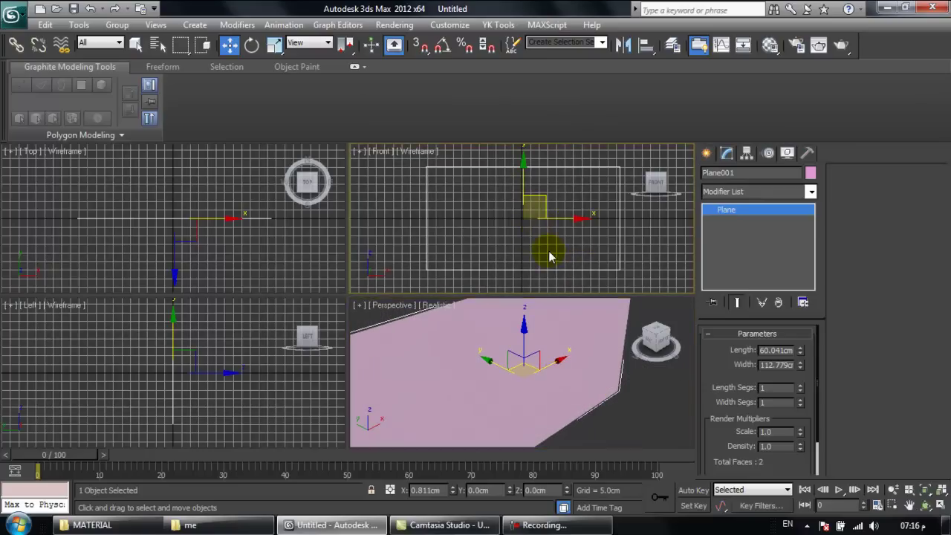
key("F3")
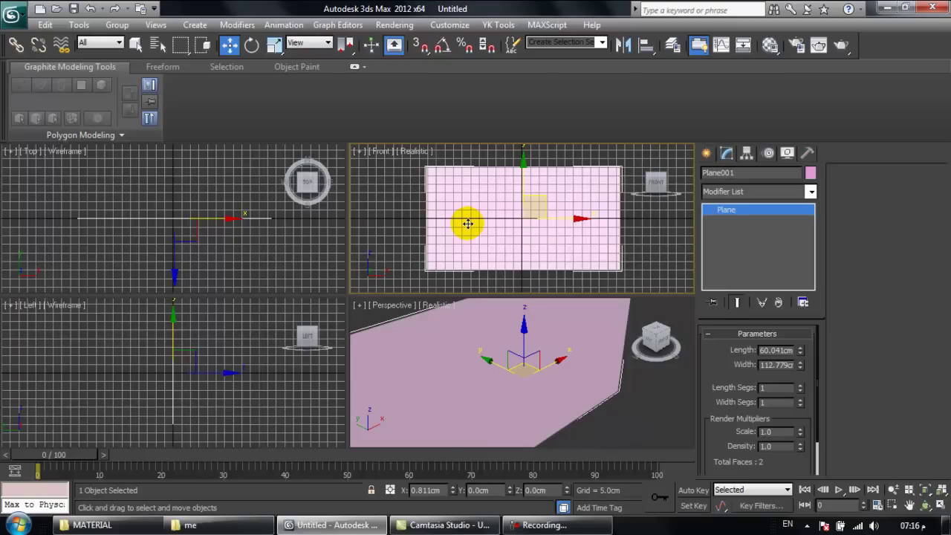
key("g")
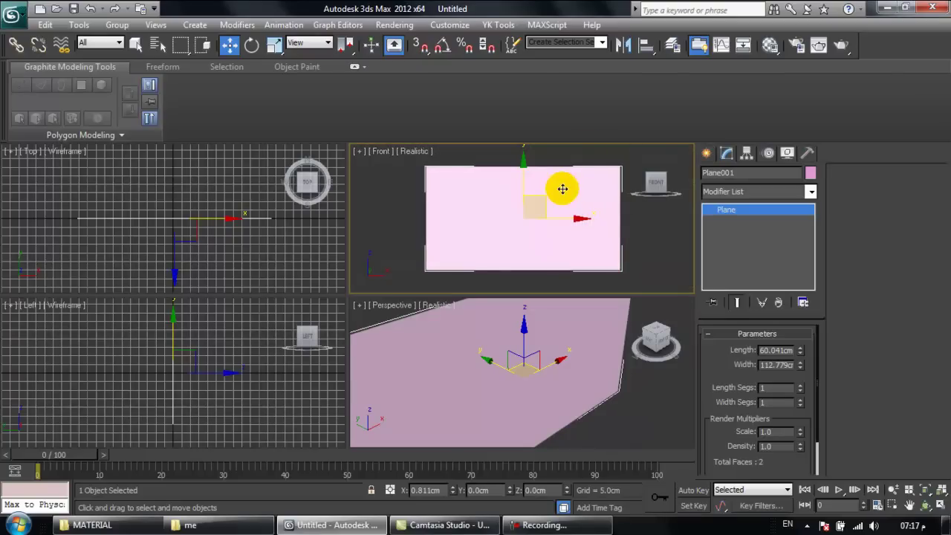
Step: Open the Material Editor and close the unneeded "me" folder window
key("m")
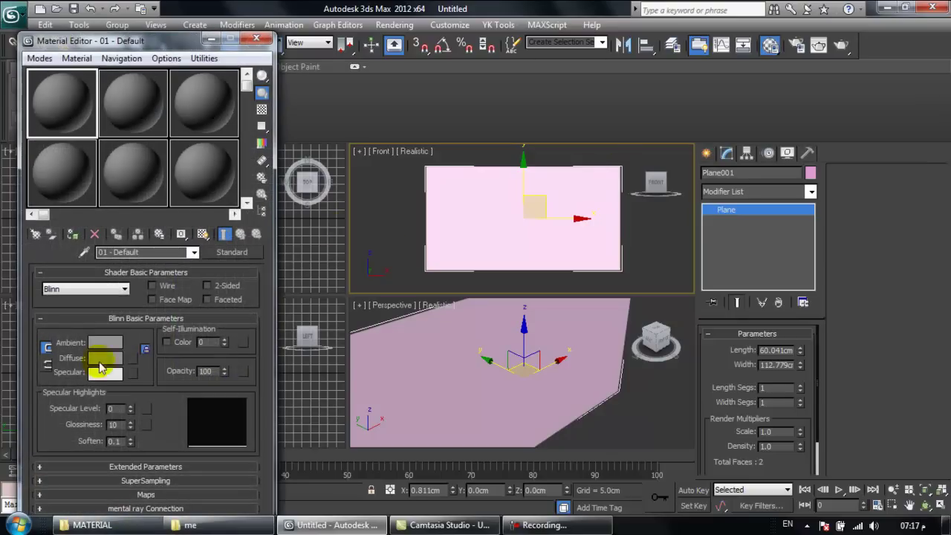
left_click(236, 531)
right_click(237, 529)
left_click(216, 489)
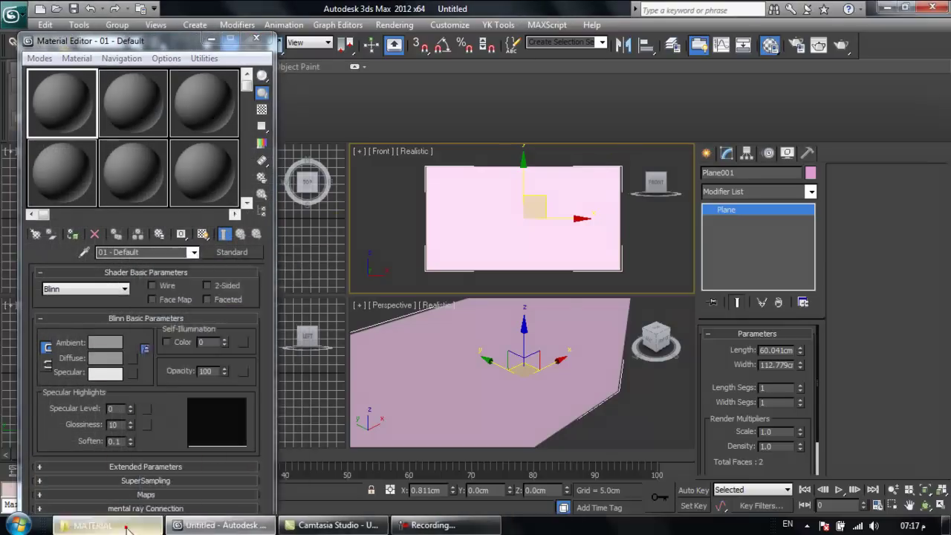
Step: Load the brick oven image from the MATERIAL folder into the first material slot and assign that material to the plane
left_click(119, 525)
left_click_drag(463, 112, 61, 93)
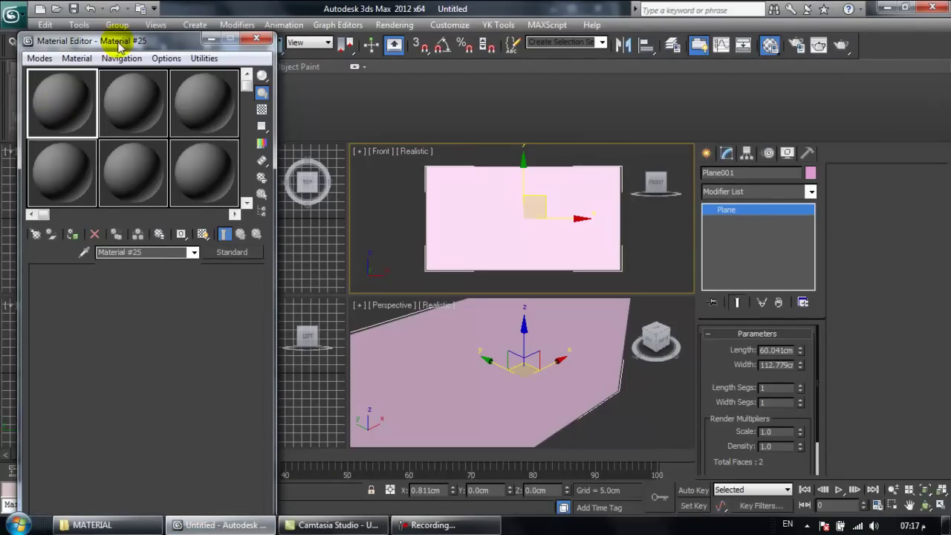
left_click(73, 234)
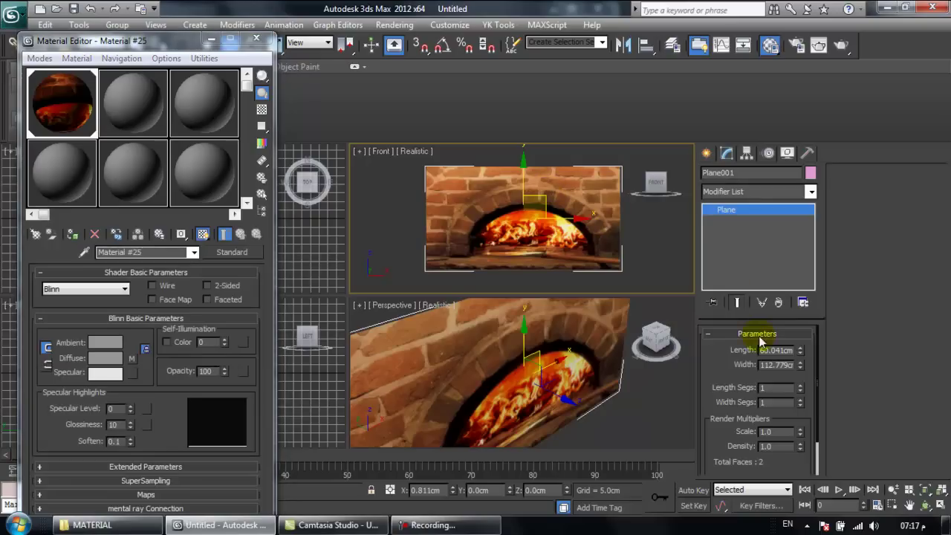
Step: Close the Material Editor and resize the plane to about 79.776 cm long and 107.14 cm wide to suit the oven image
left_click(801, 349)
left_click_drag(801, 353, 799, 334)
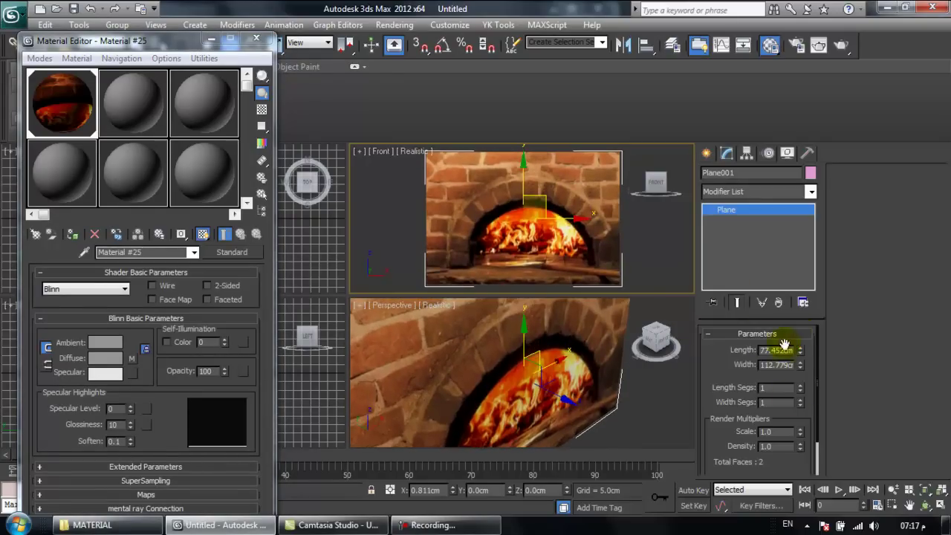
left_click(940, 507)
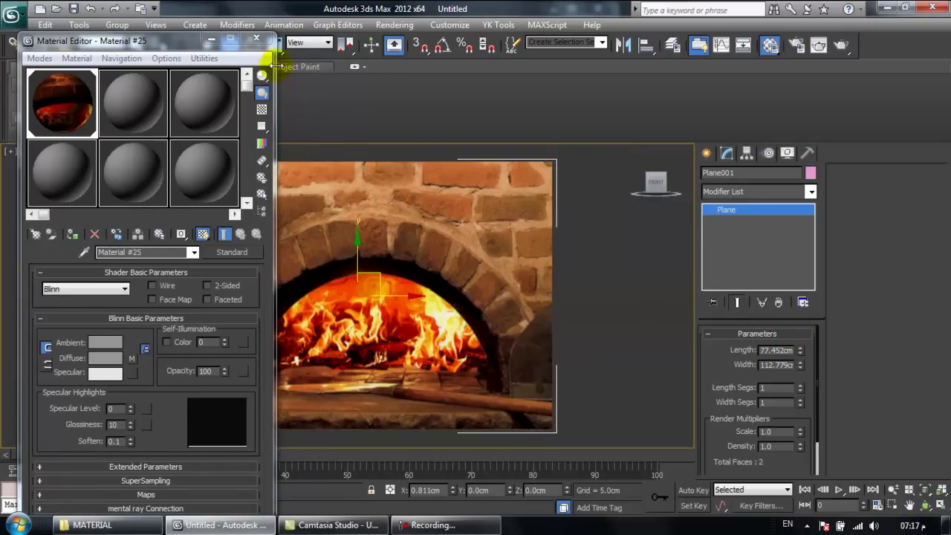
left_click(256, 38)
middle_click_drag(441, 269, 455, 265)
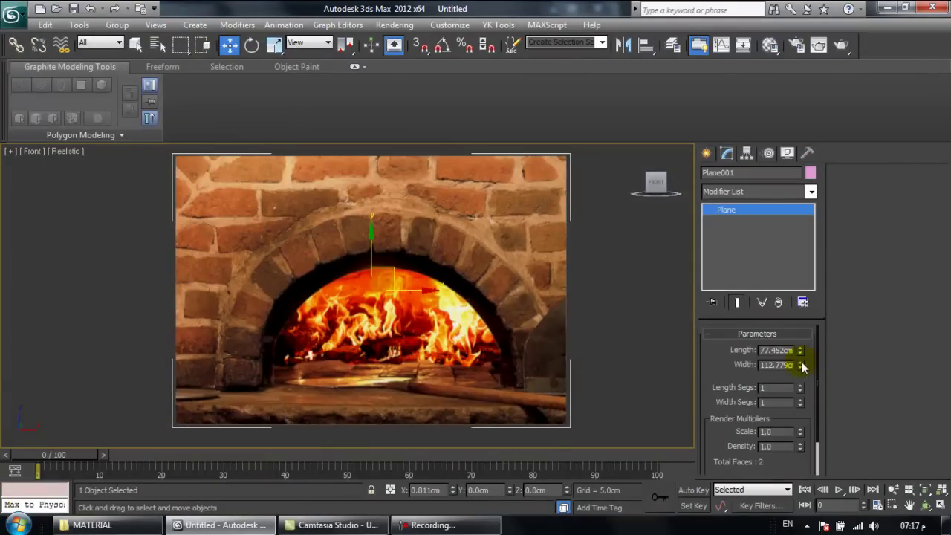
left_click_drag(802, 367, 801, 366)
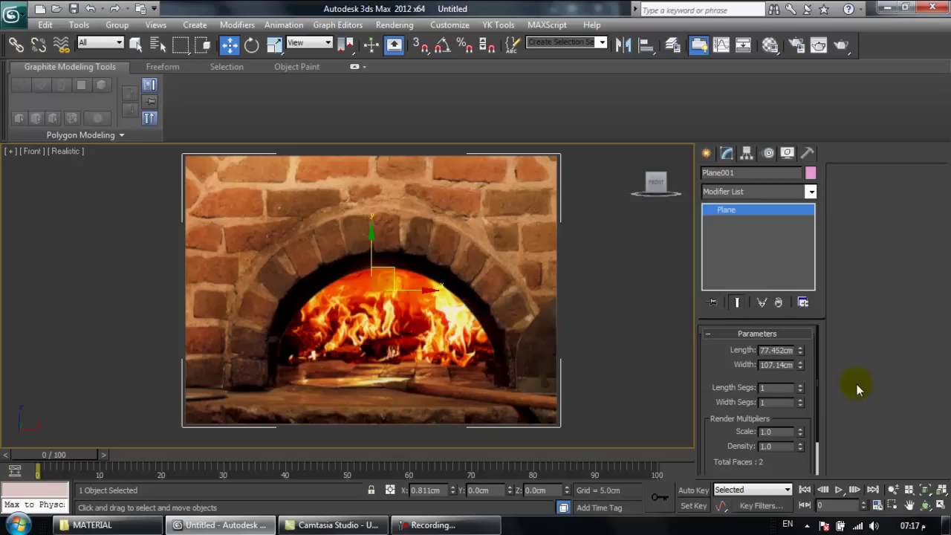
left_click_drag(802, 351, 804, 356)
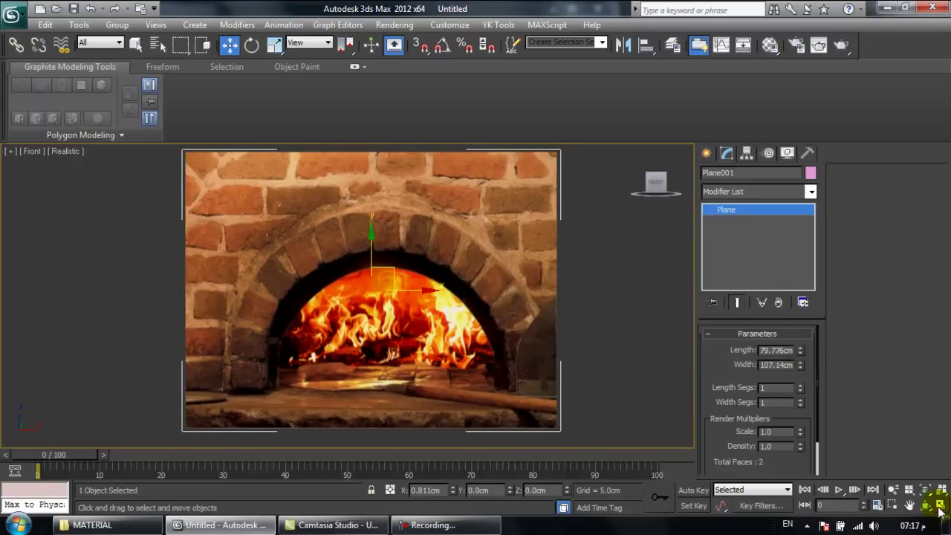
left_click(941, 506)
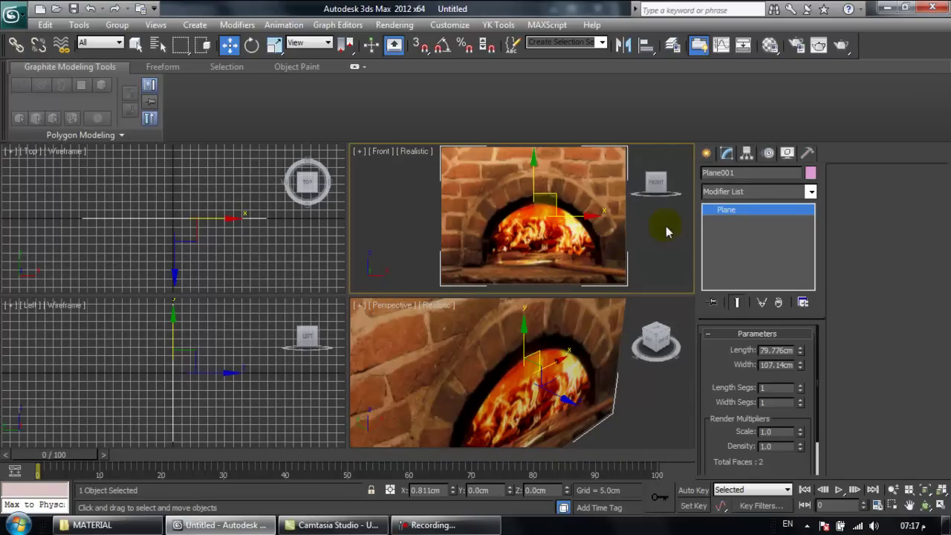
Step: Draw a rectangle spline about 53.144 cm long and 93.505 cm wide around the oven arch in the Front view and centre it horizontally
left_click(706, 152)
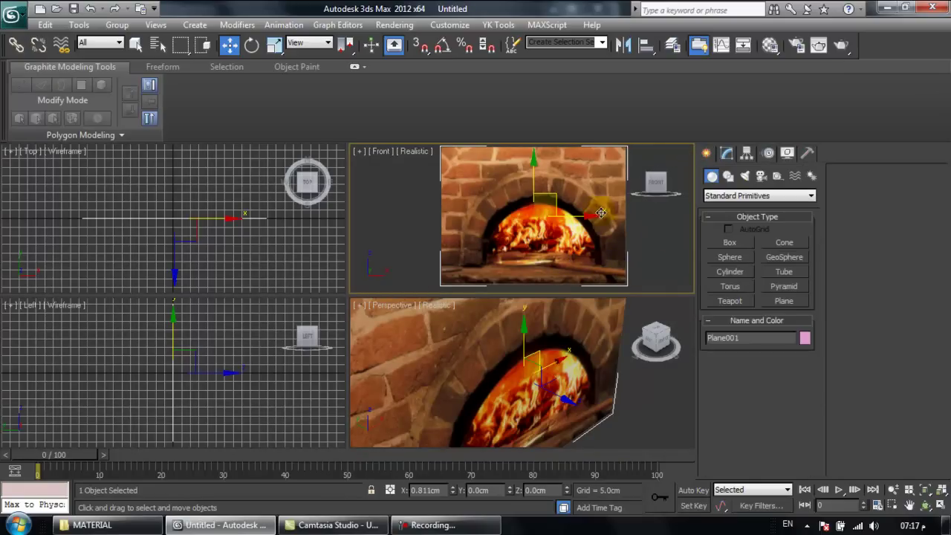
middle_click_drag(563, 248, 553, 241)
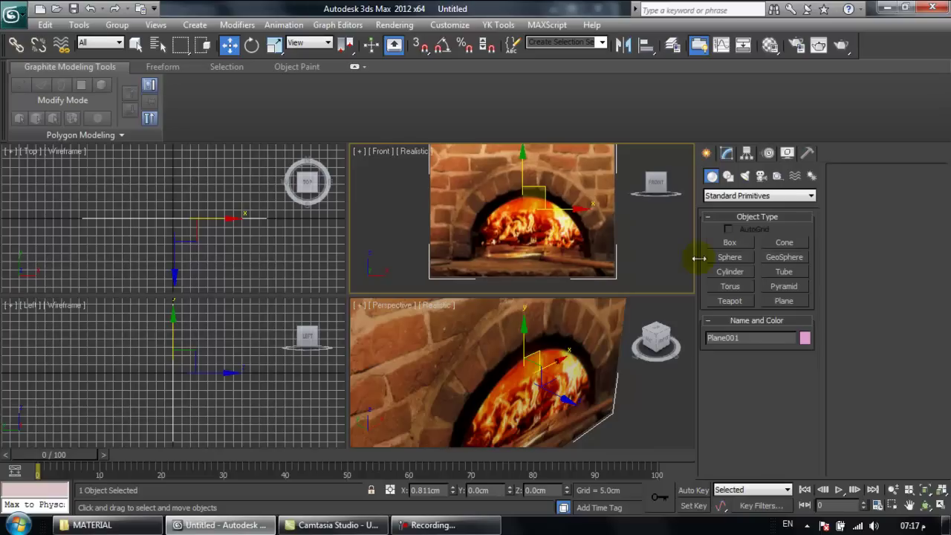
left_click(728, 176)
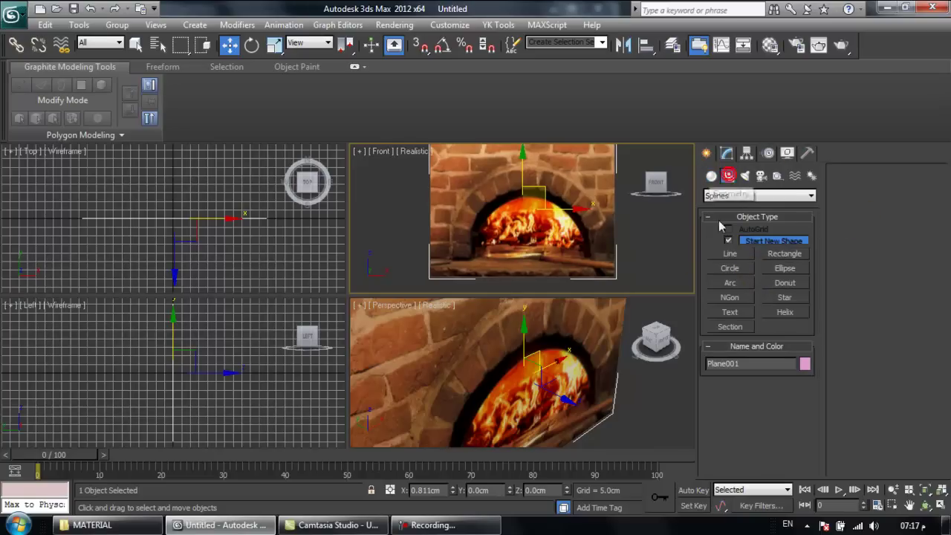
left_click(775, 255)
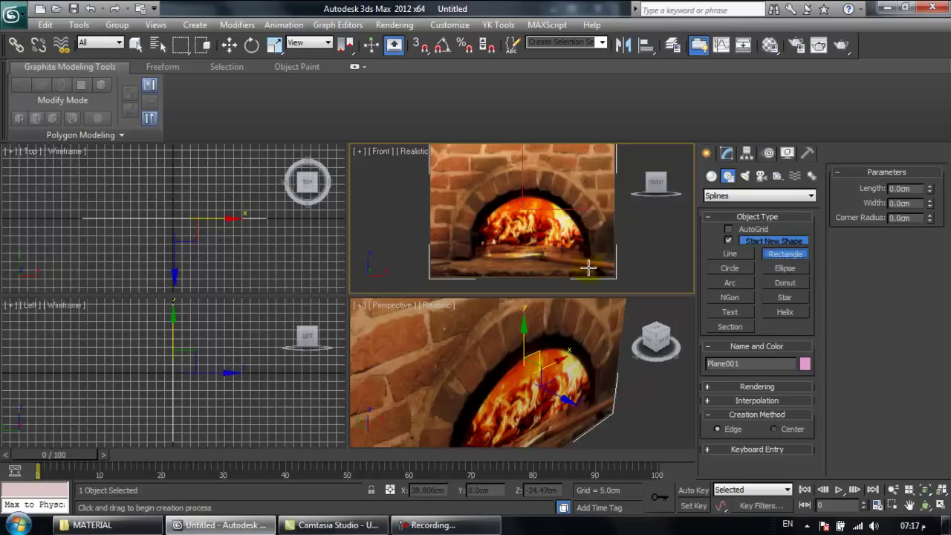
left_click_drag(589, 259, 451, 168)
left_click(726, 153)
left_click_drag(803, 400, 779, 330)
left_click_drag(545, 210, 568, 221)
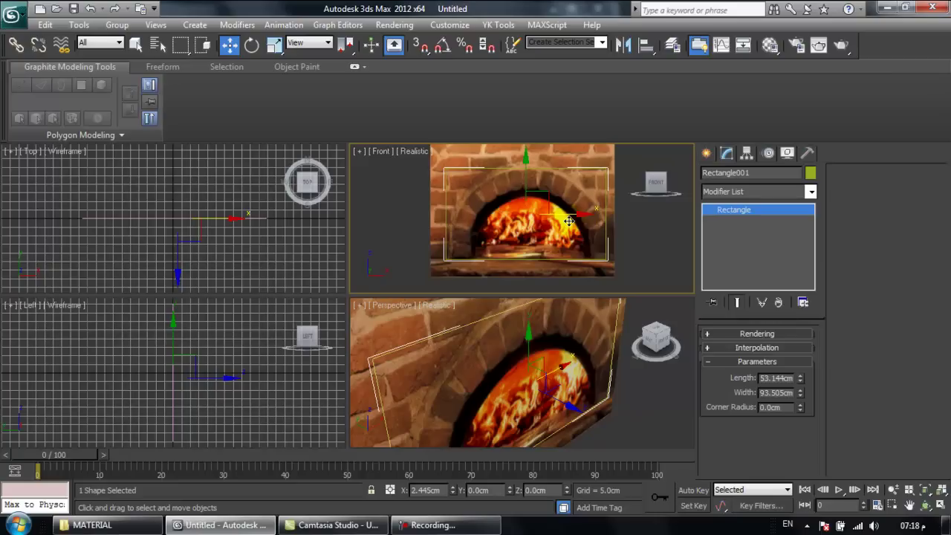
Step: Convert the rectangle to an editable spline and enter its vertex level
right_click(498, 194)
mouse_move(605, 325)
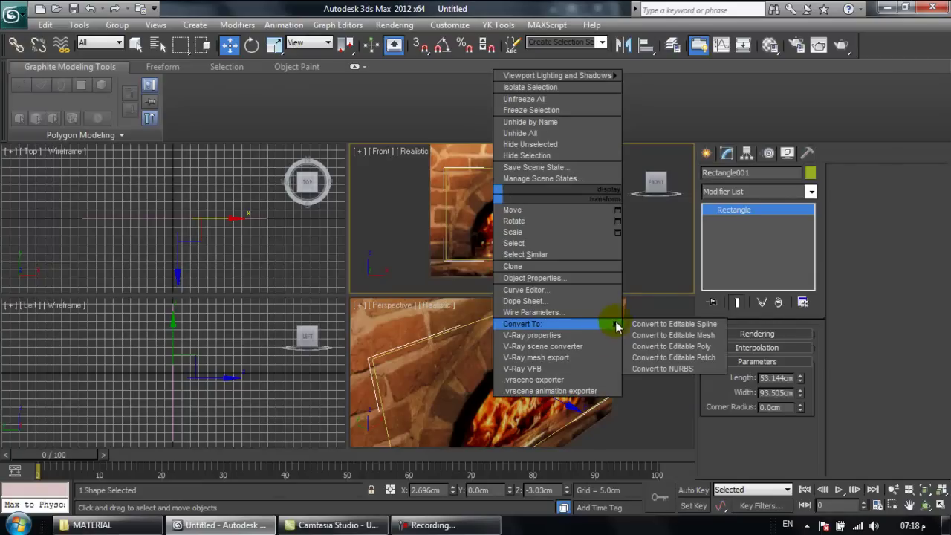
left_click(706, 324)
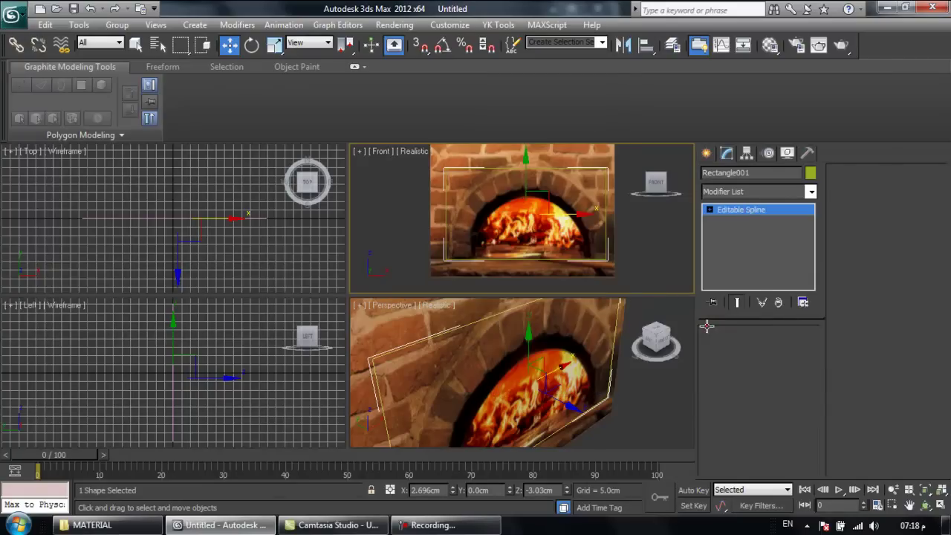
left_click(865, 192)
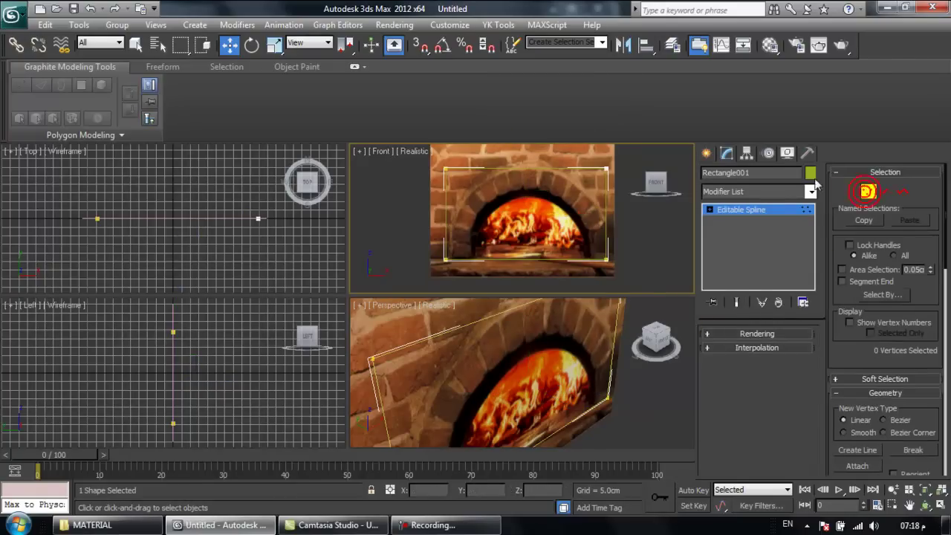
Step: Move the vertices of both vertical sides inward in the Front view so the rectangle fits the width of the oven opening
left_click_drag(595, 197, 611, 269)
middle_click_drag(611, 269, 596, 273)
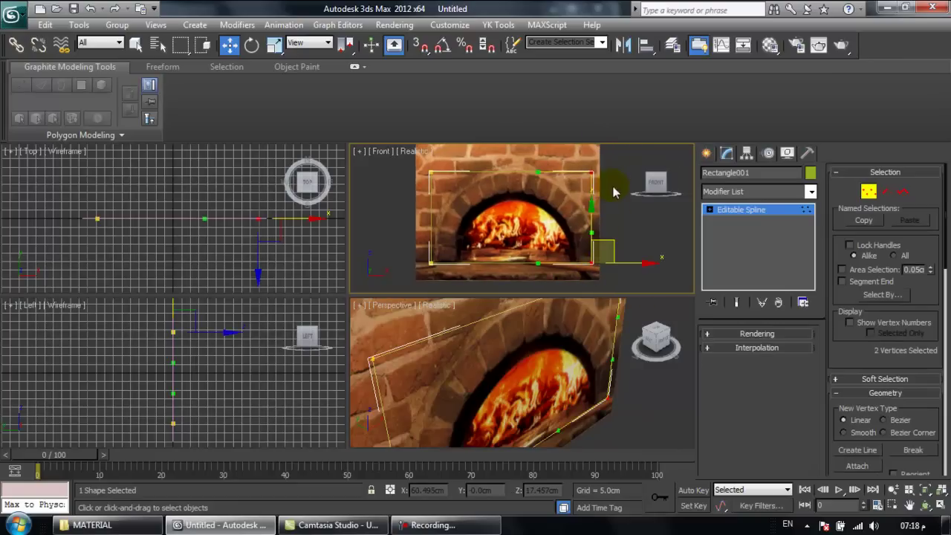
left_click(625, 264)
key("ctrl+z")
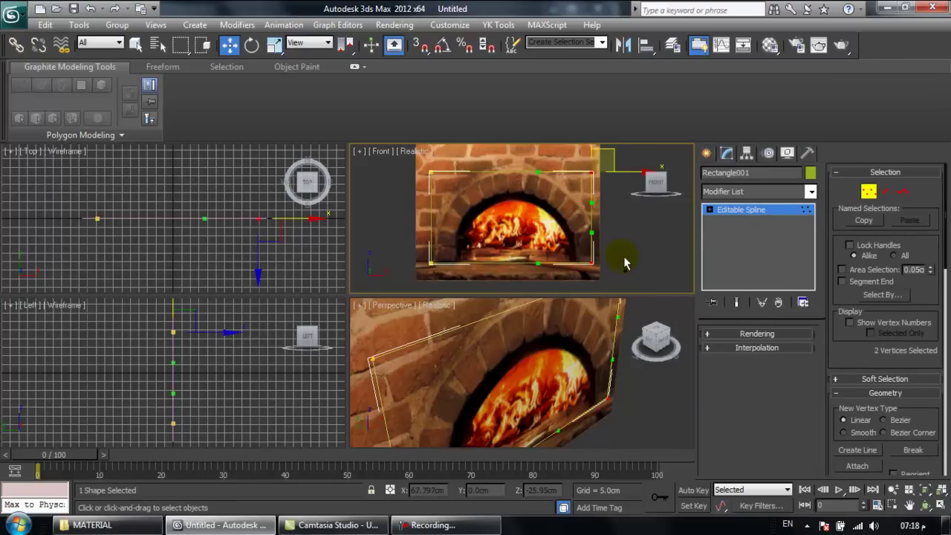
left_click_drag(624, 173, 606, 174)
left_click(398, 236)
left_click_drag(457, 186, 494, 172)
Step: Fillet the two upper vertices of the rectangle by about 35.519 cm to form an arch
left_click_drag(591, 158, 435, 188)
left_click_drag(852, 357, 882, 175)
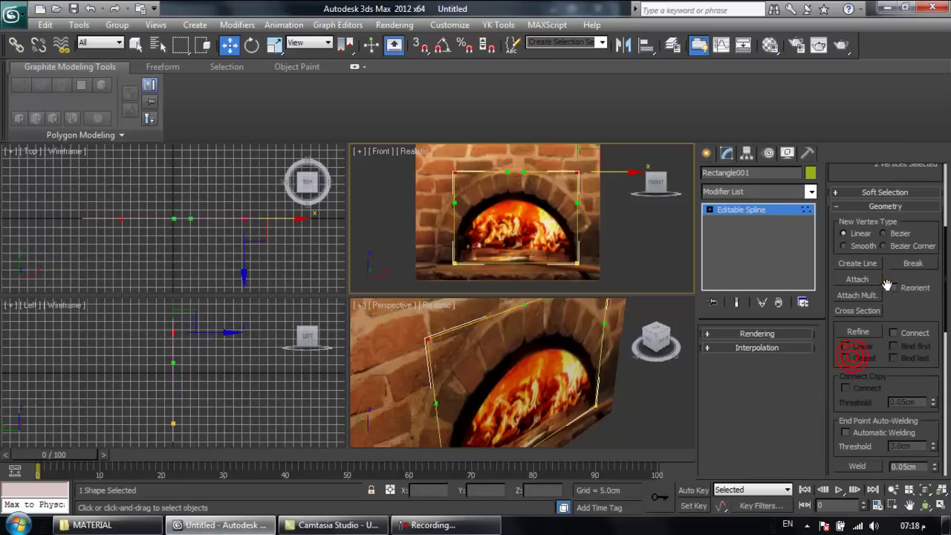
scroll(856, 326, "down", 4)
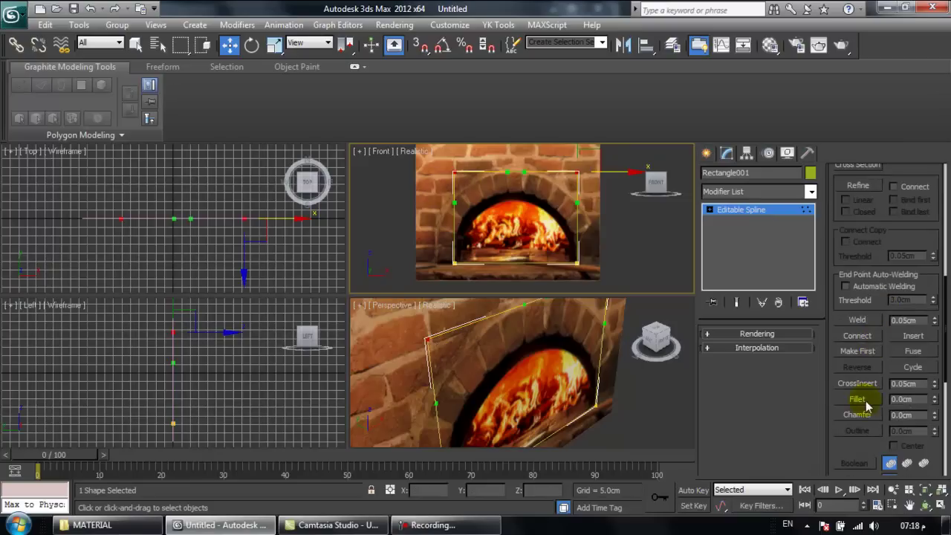
left_click(856, 400)
left_click_drag(935, 401, 936, 351)
left_click_drag(936, 351, 936, 346)
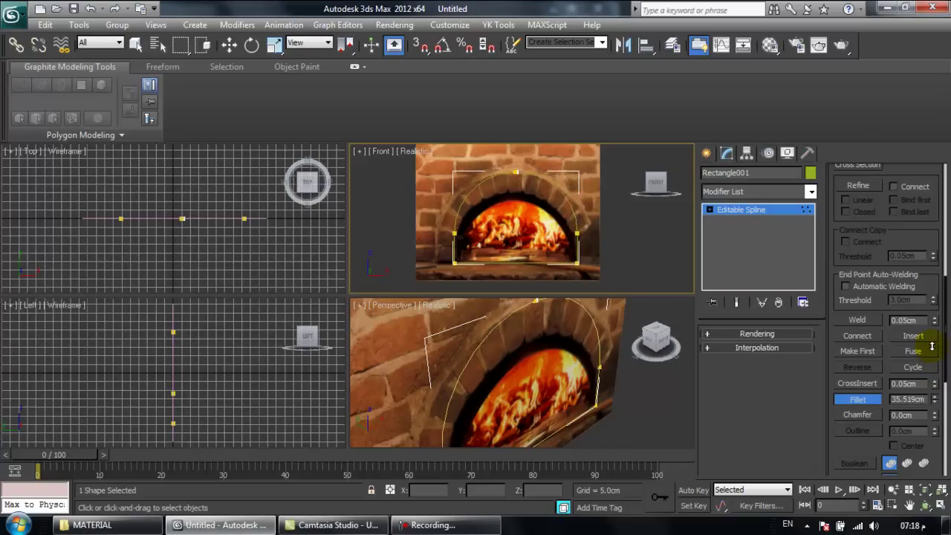
left_click(229, 45)
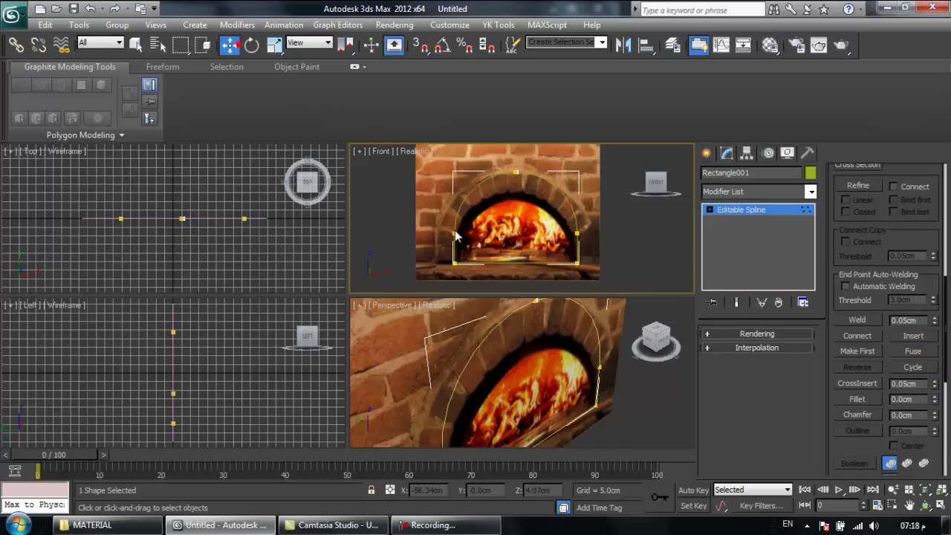
Step: Move the side vertices of the arch outward in the enlarged Front view to follow the outer edge of the brick arch
left_click(940, 506)
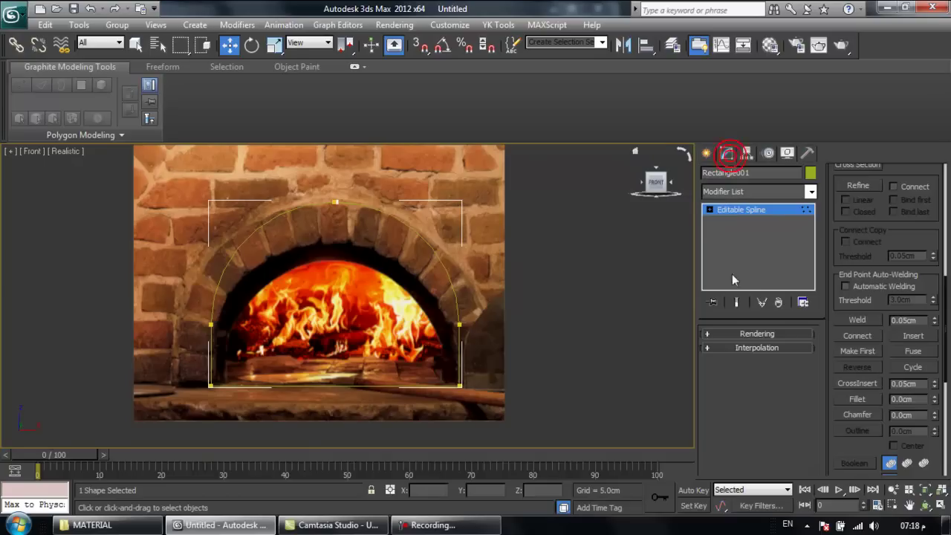
left_click(709, 209)
left_click(728, 221)
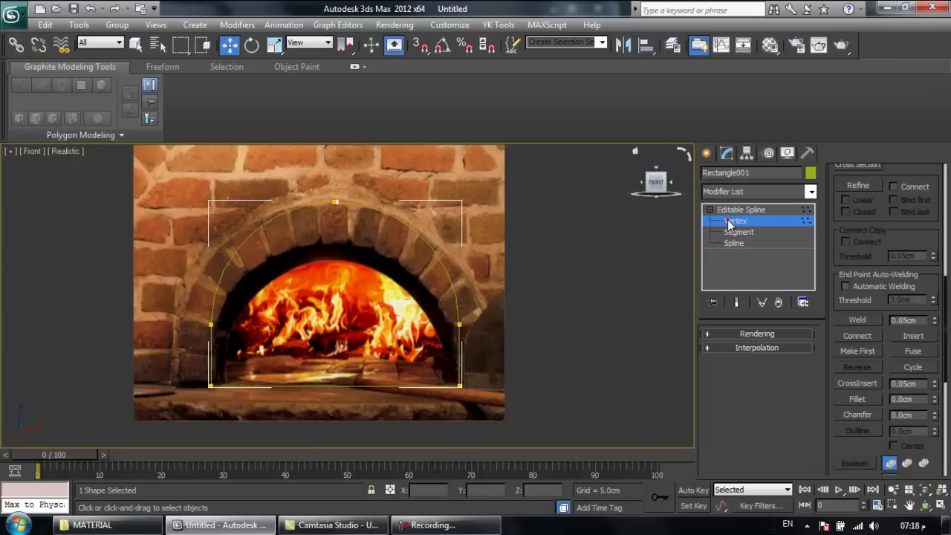
left_click(728, 221)
left_click(736, 221)
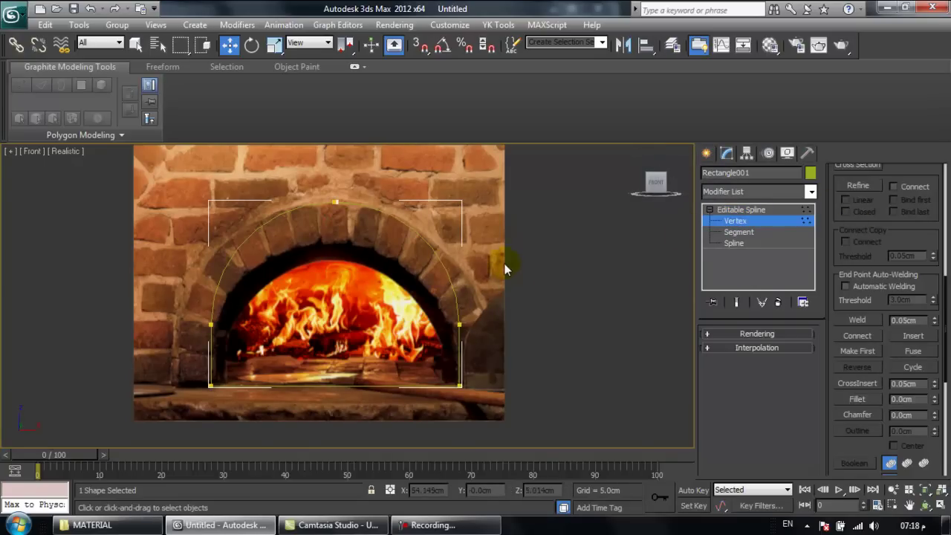
left_click_drag(481, 214, 438, 449)
left_click_drag(496, 387, 518, 394)
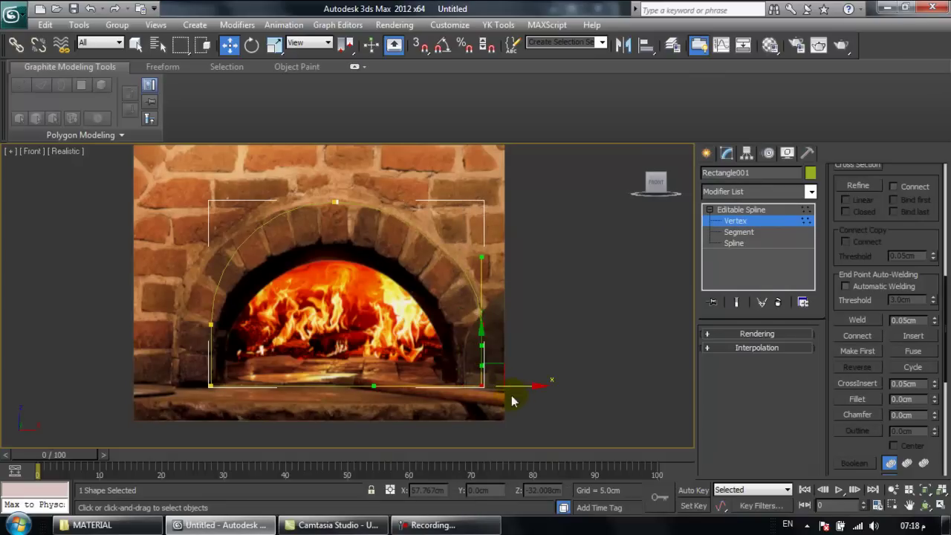
left_click_drag(181, 403, 182, 401)
left_click_drag(256, 328, 230, 328)
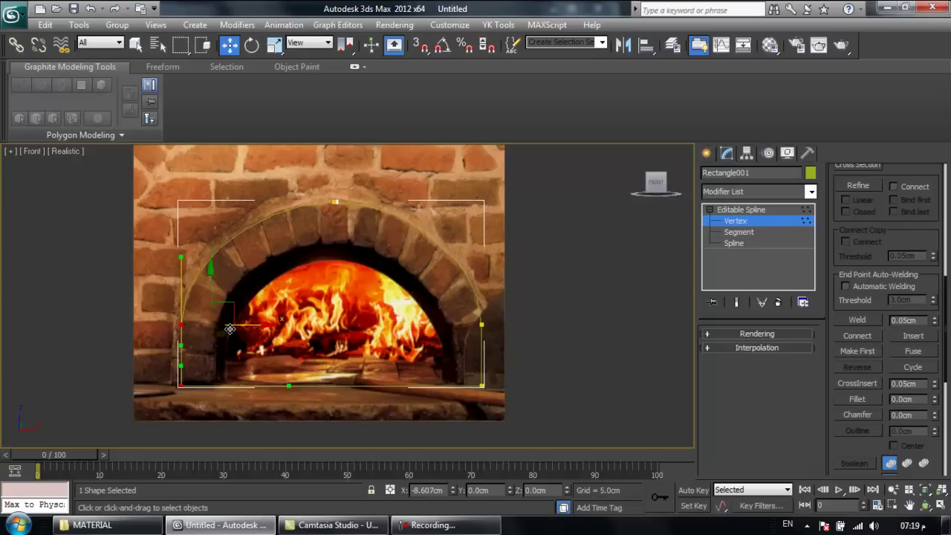
left_click_drag(230, 329, 233, 331)
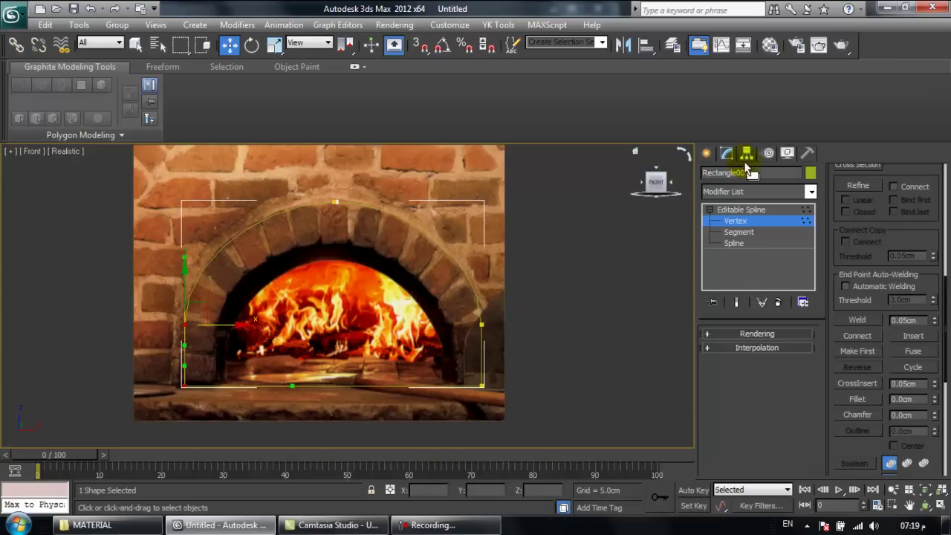
Step: Leave the vertex level and set the arch spline's interpolation steps to 20
left_click(736, 210)
scroll(881, 214, "up", 10)
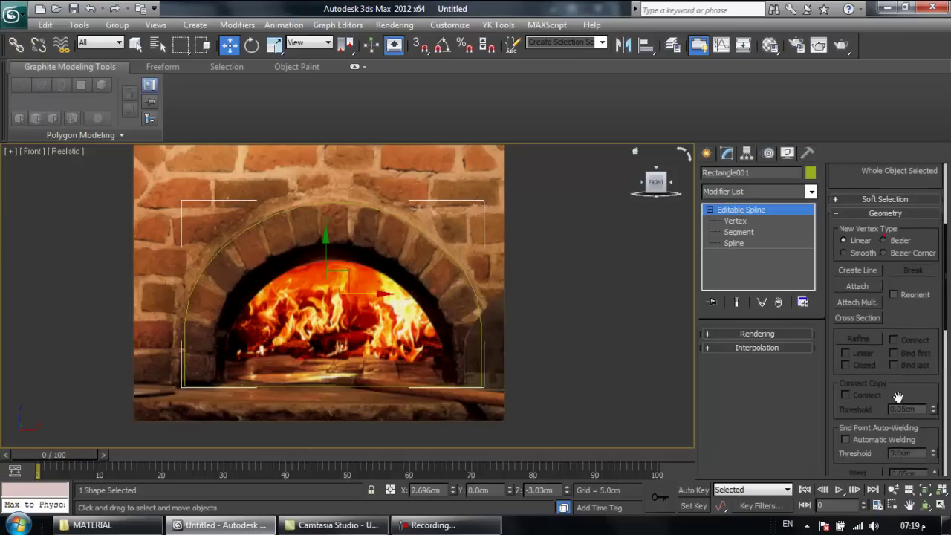
left_click(856, 173)
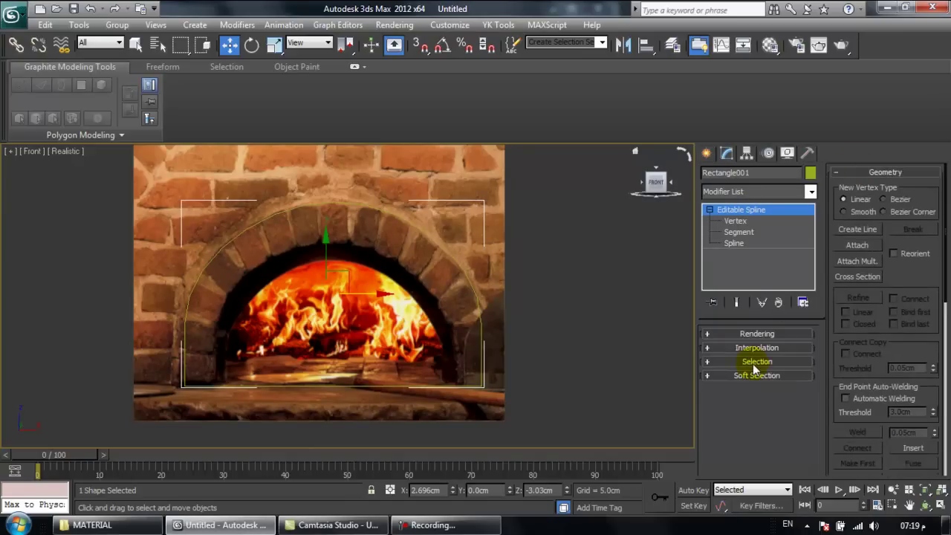
left_click(753, 351)
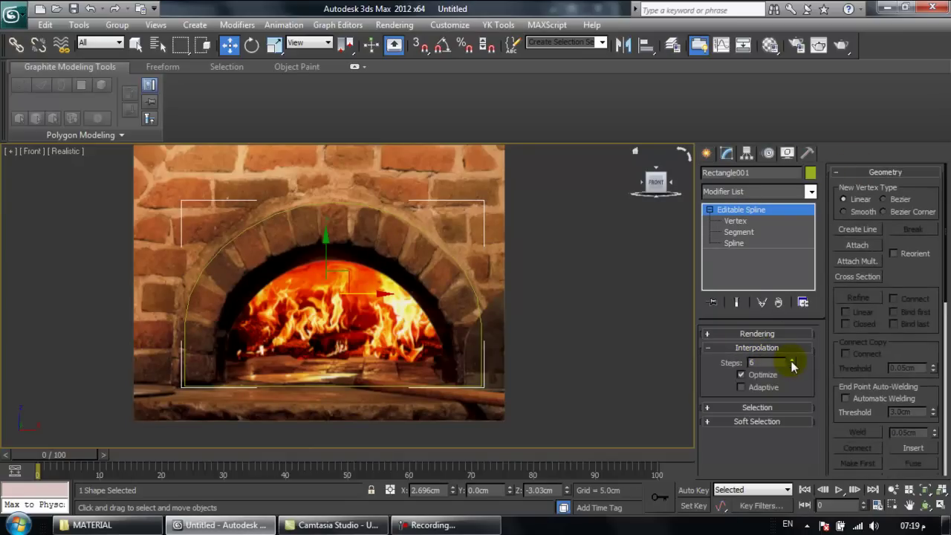
left_click_drag(786, 318, 789, 326)
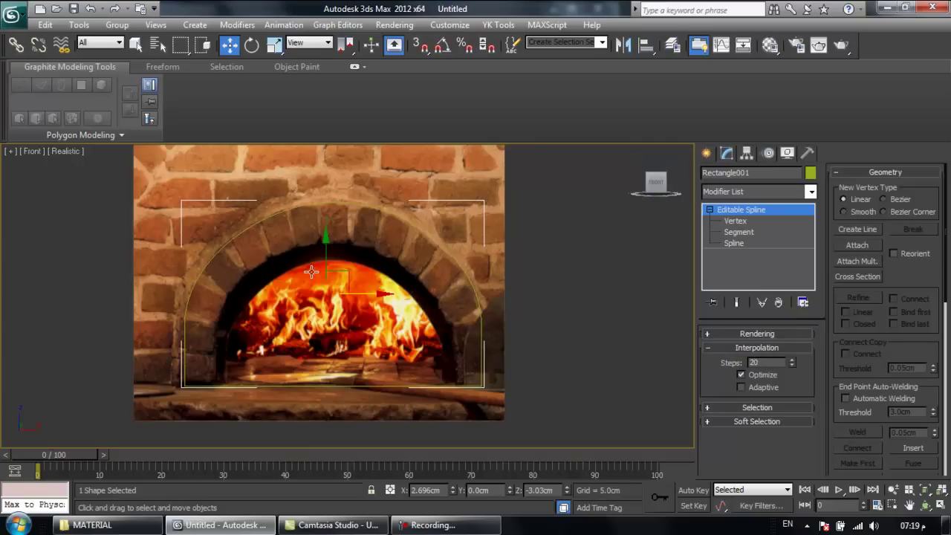
Step: Clone the arch spline as a copy about 17.4 cm in front of the original along the Y axis in the Top view
left_click(941, 489)
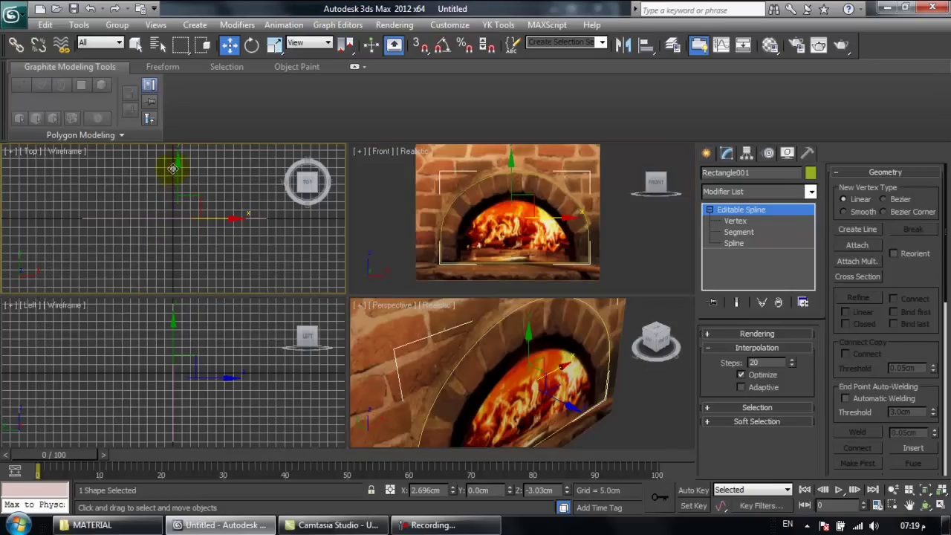
left_click_drag(179, 178, 180, 208, "shift")
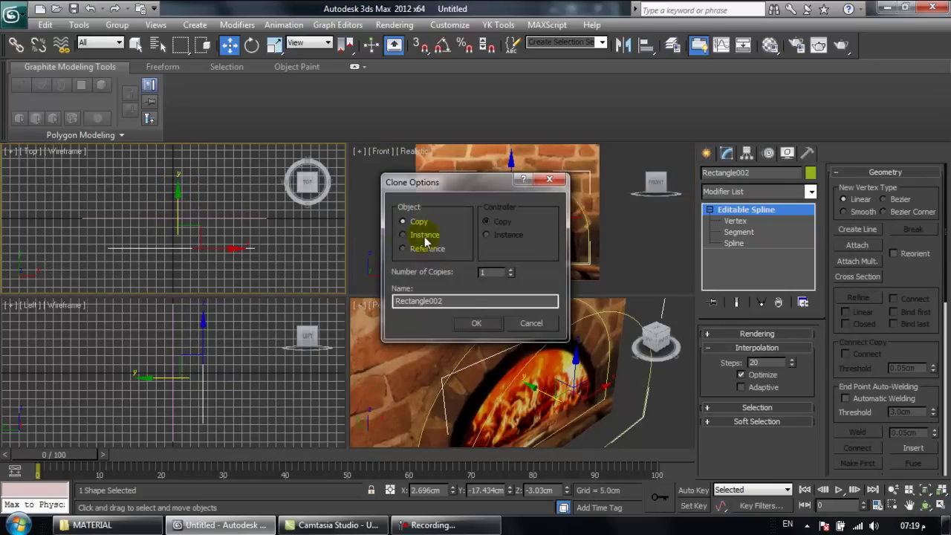
left_click(475, 327)
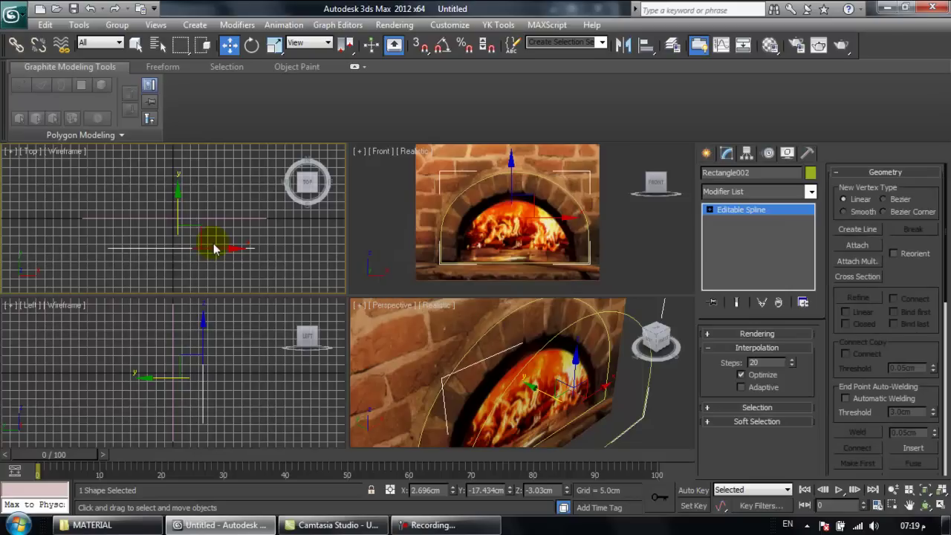
Step: Move the copied arch spline forward to about -65.6 cm on the Y axis, leaving the original arch spline selected
left_click_drag(177, 217, 178, 279)
right_click(570, 367)
left_click(491, 327)
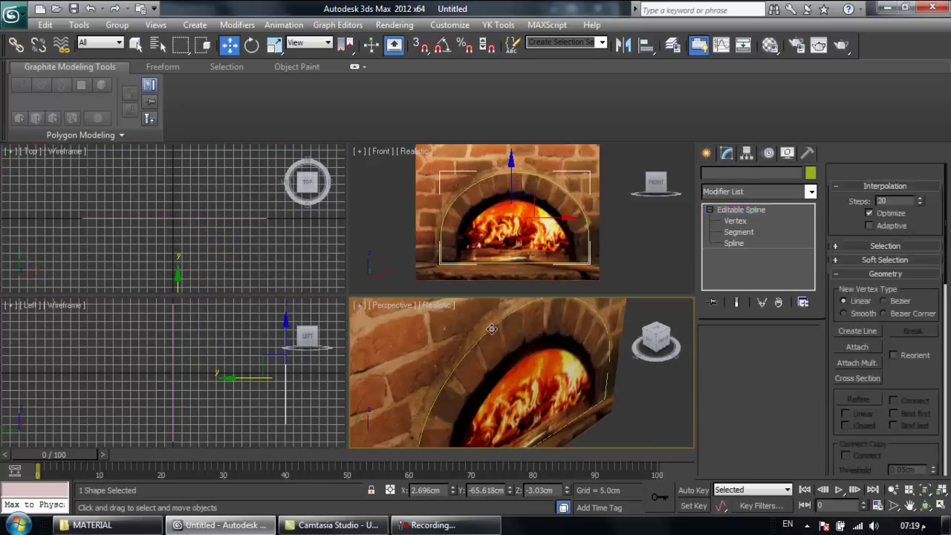
left_click(940, 505)
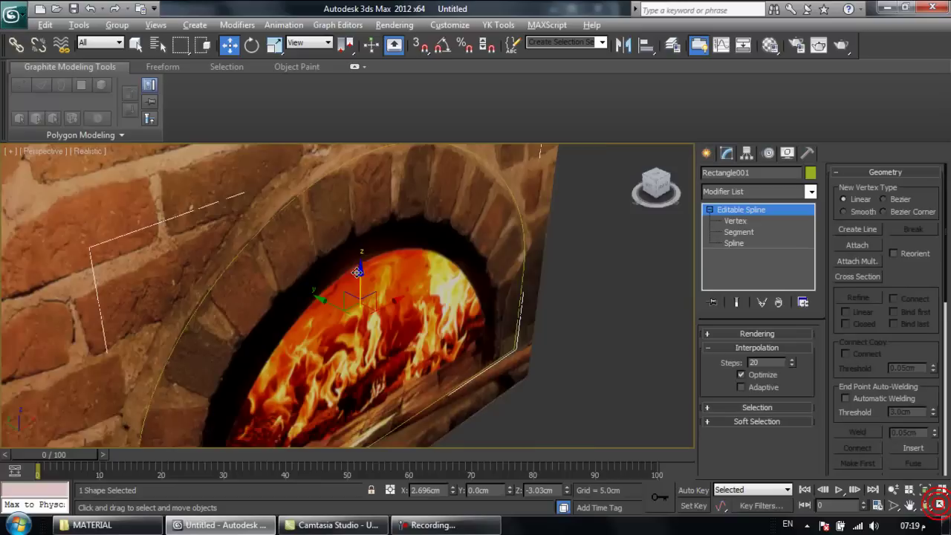
middle_click_drag(417, 253, 326, 256, "alt")
Step: Outline the original arch spline slightly inward to form a thin double-line arch profile
left_click(734, 243)
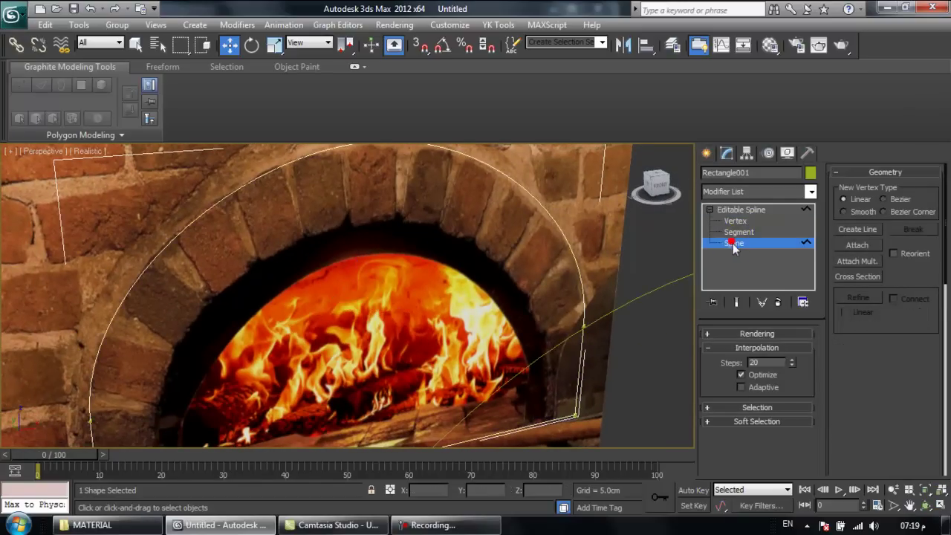
scroll(504, 253, "down", 2)
left_click(509, 262)
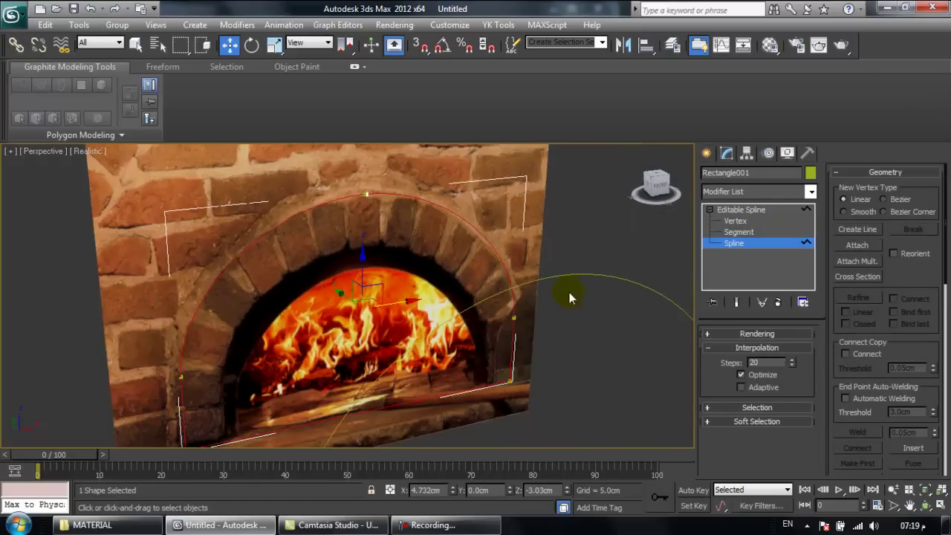
scroll(928, 288, "down", 10)
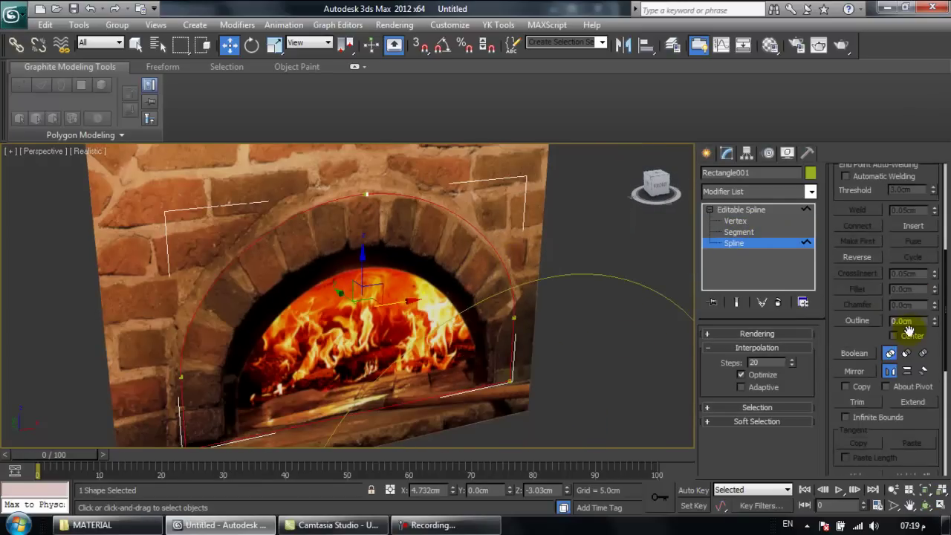
scroll(888, 364, "up", 5)
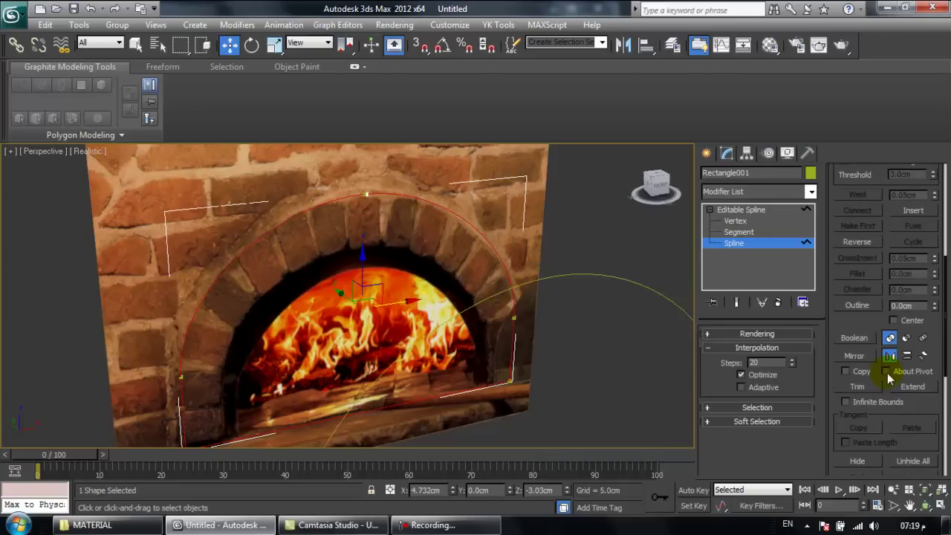
left_click(857, 305)
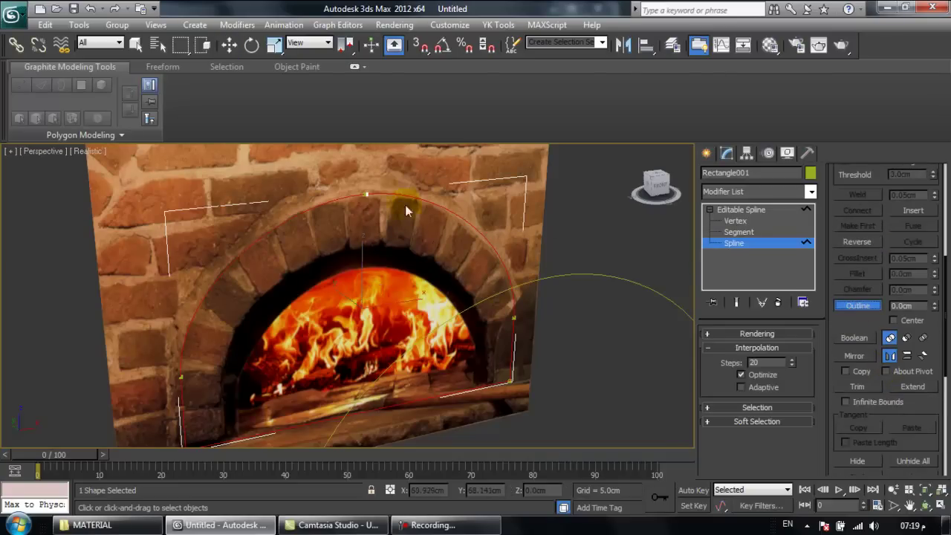
mouse_move(369, 194)
left_mouse_down()
mouse_move(375, 203)
mouse_move(374, 186)
left_mouse_up()
middle_click_drag(374, 187, 330, 206, "alt")
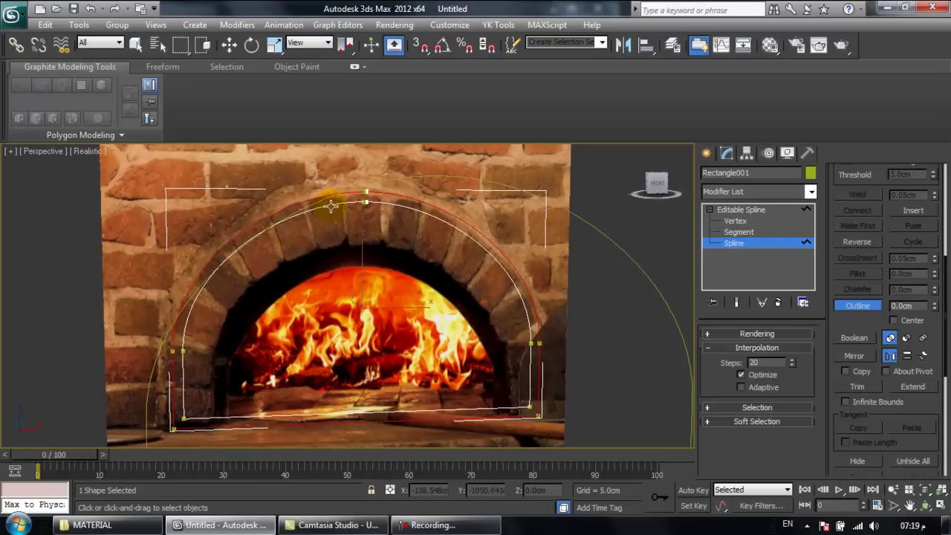
left_click(229, 45)
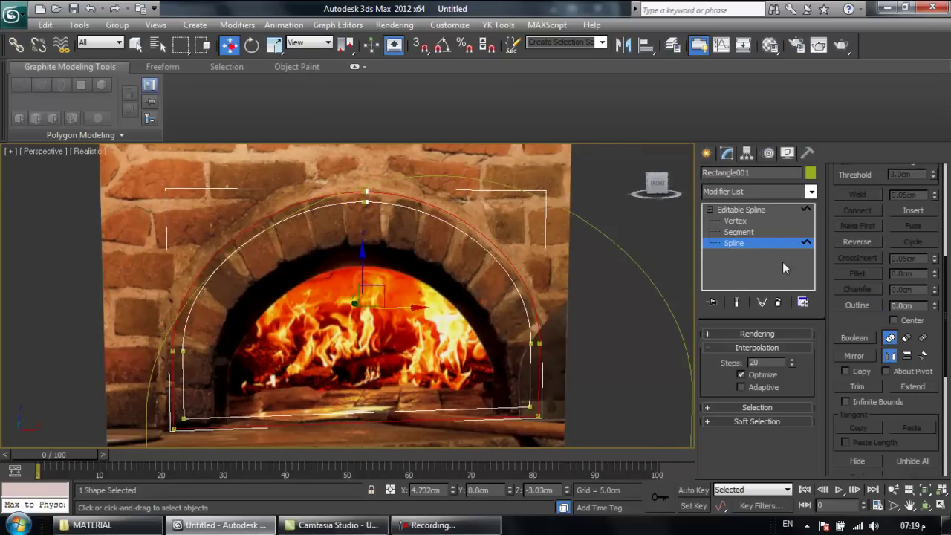
Step: Lower the two bottom vertices of the inner outline until they sit just above the outer outline's base line
key("alt+w")
right_click(641, 259)
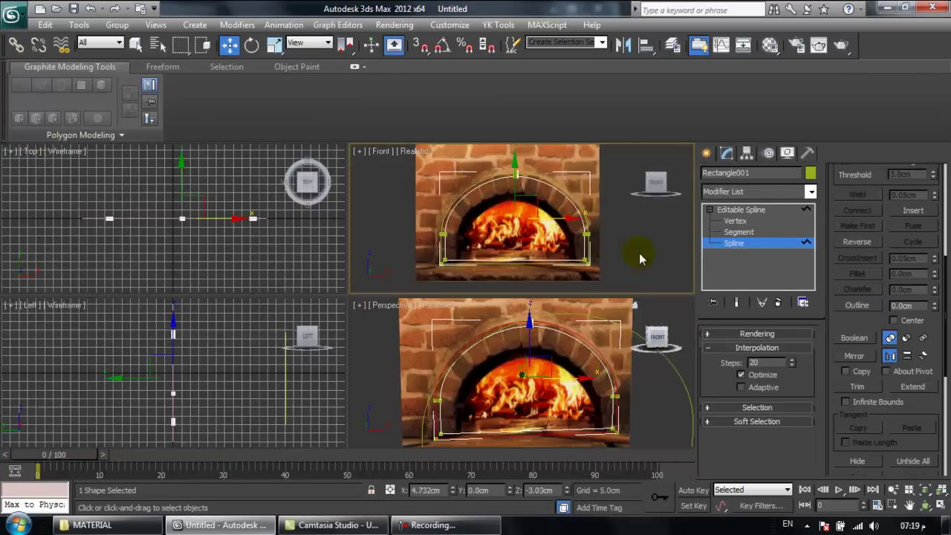
left_click(939, 505)
scroll(425, 283, "up", 5)
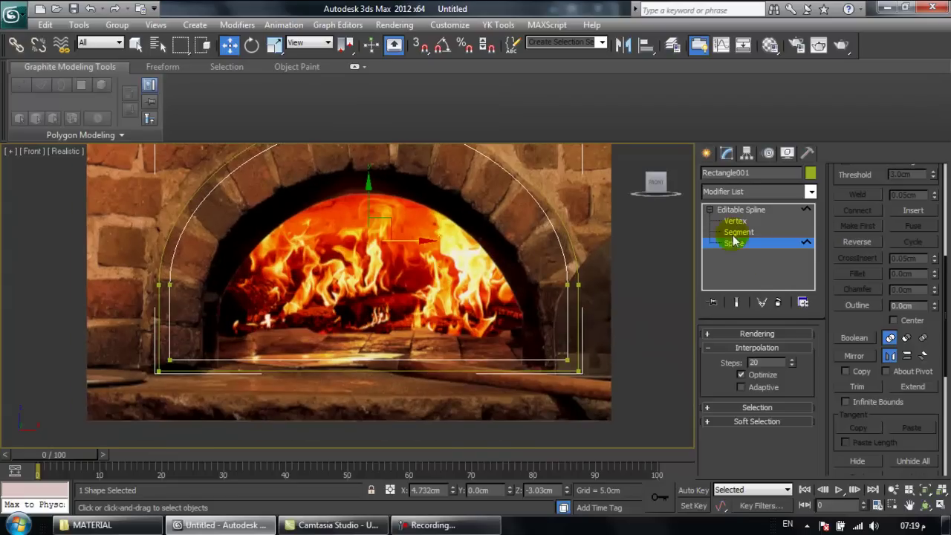
left_click(515, 361)
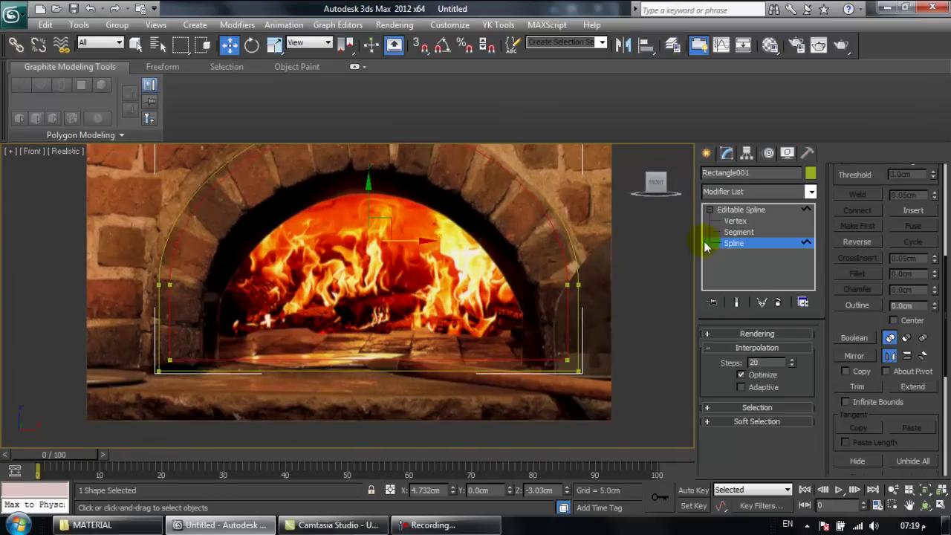
left_click(735, 221)
left_click(566, 360)
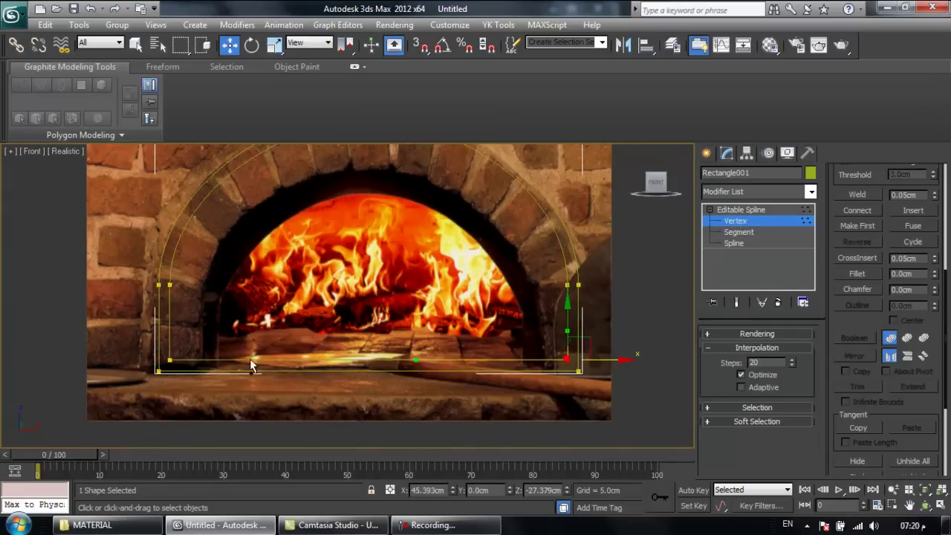
left_click(169, 362, "ctrl")
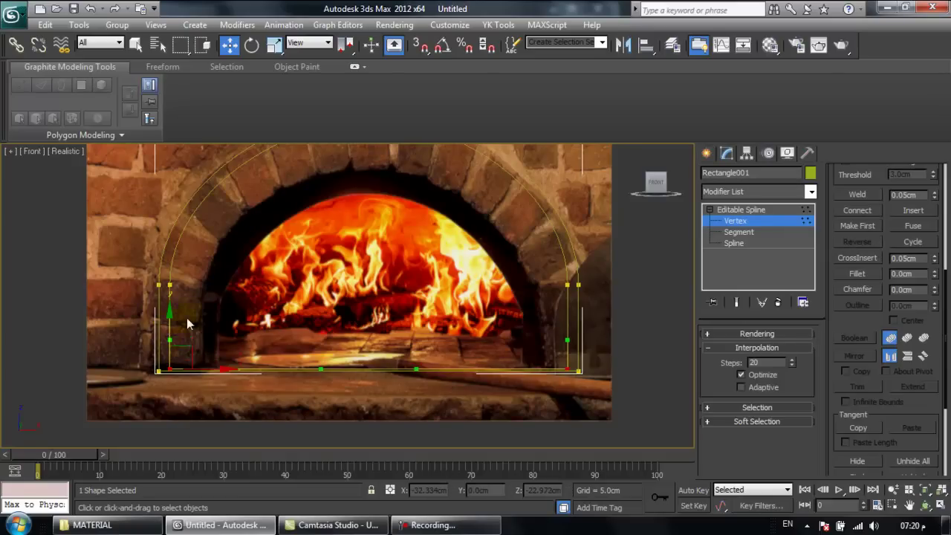
scroll(186, 338, "up", 5)
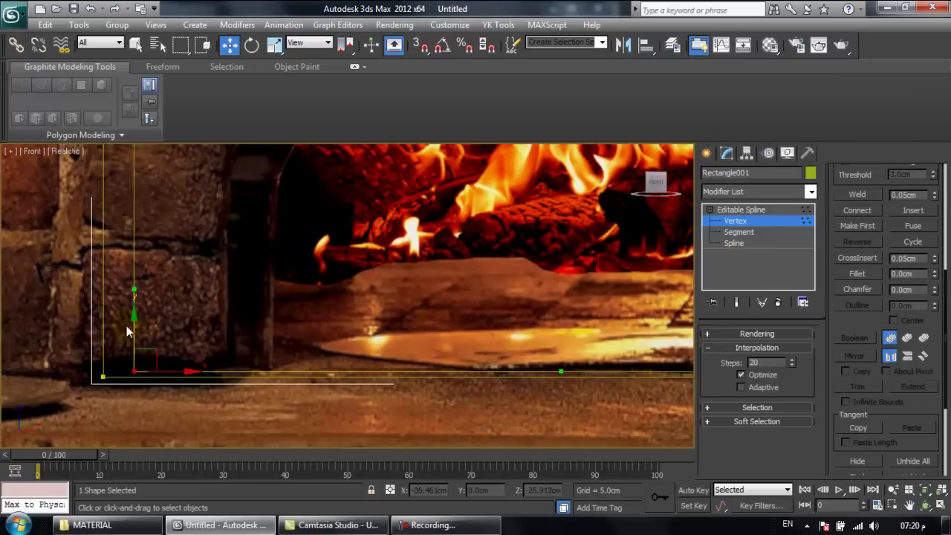
left_click_drag(134, 327, 134, 329)
middle_click_drag(403, 288, 206, 386)
scroll(315, 315, "down", 4)
scroll(284, 316, "down", 2)
middle_click_drag(318, 289, 290, 338)
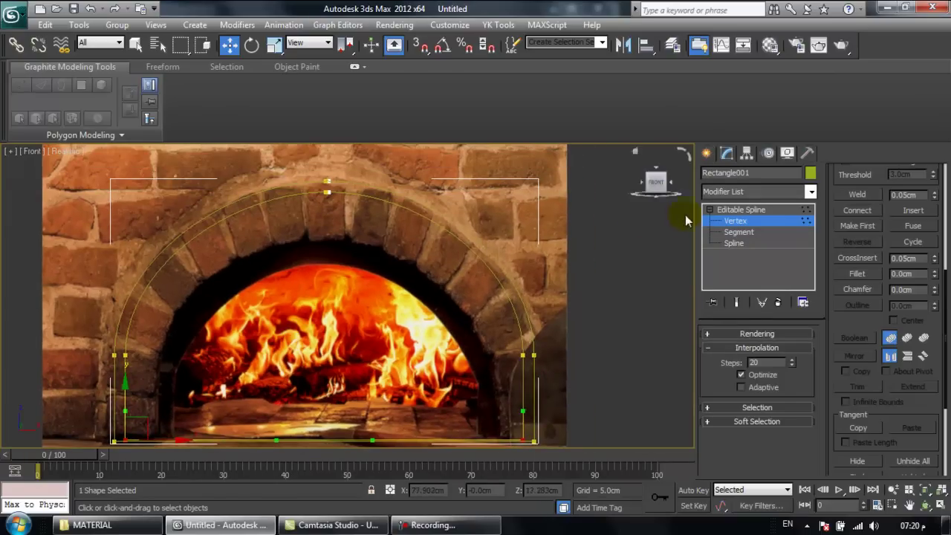
Step: Leave the vertex level and apply an Extrude modifier to the outlined arch
left_click(731, 211)
left_click(755, 191)
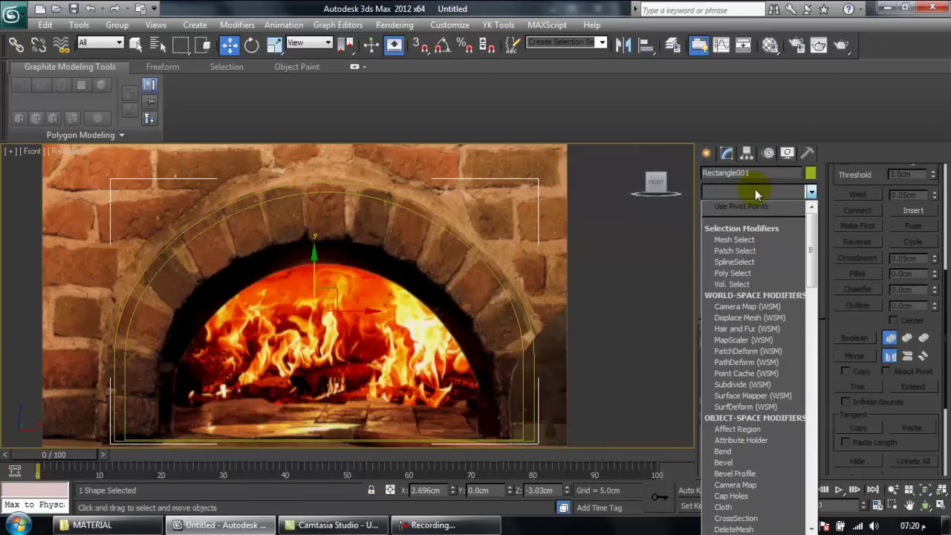
left_click(755, 191)
key("e")
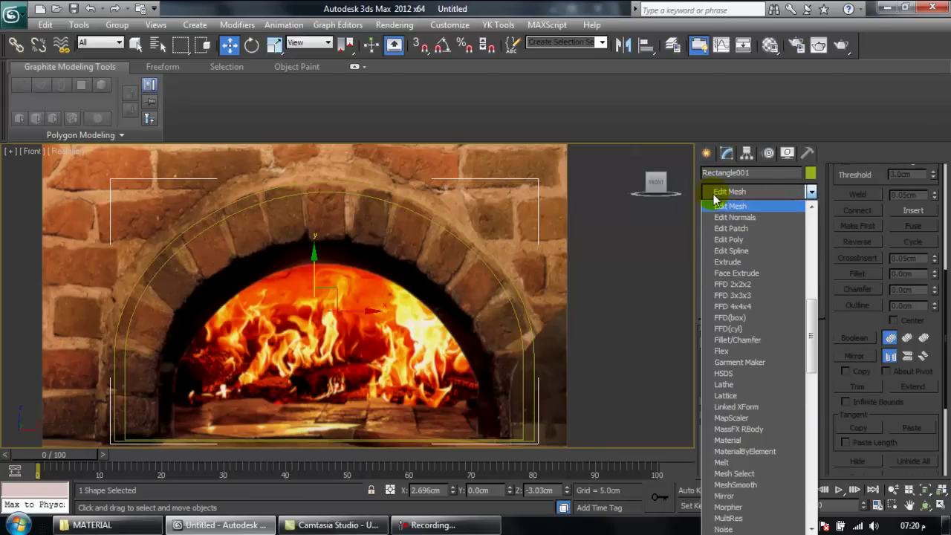
left_click(730, 262)
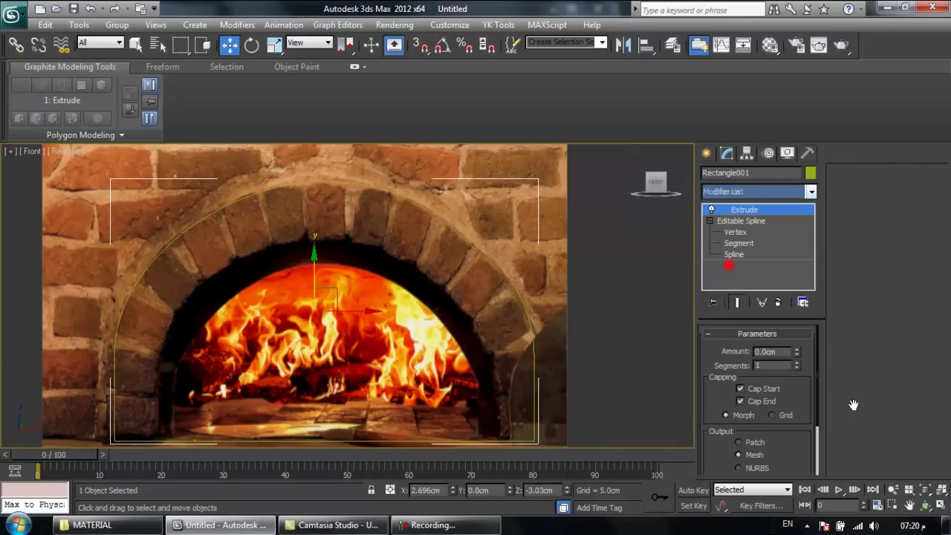
Step: Move the arch forward to about -55.07 cm on the Y axis and set its extrusion amount to -54.5 cm
left_click(940, 505)
left_click(222, 231)
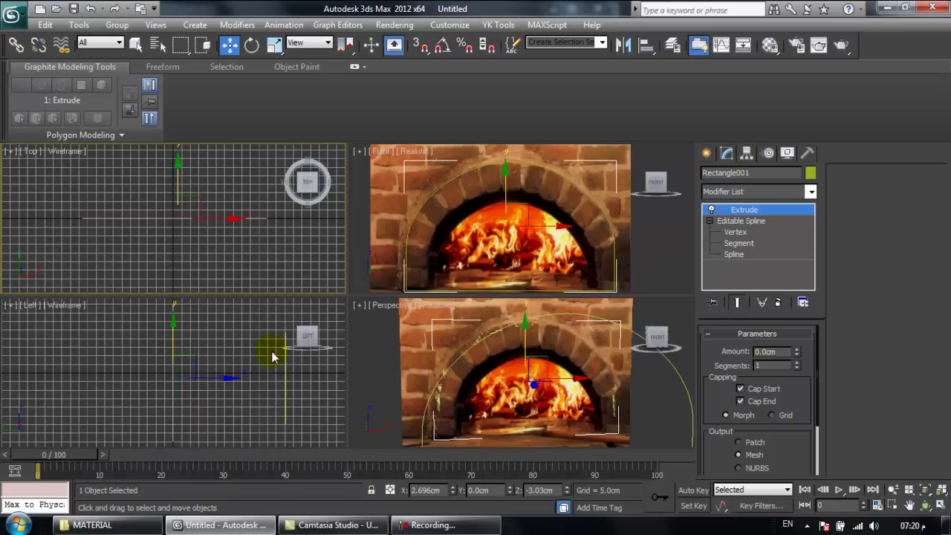
mouse_move(508, 385)
middle_mouse_down("alt")
mouse_move(605, 393)
mouse_move(495, 365)
mouse_move(491, 377)
middle_mouse_up("alt")
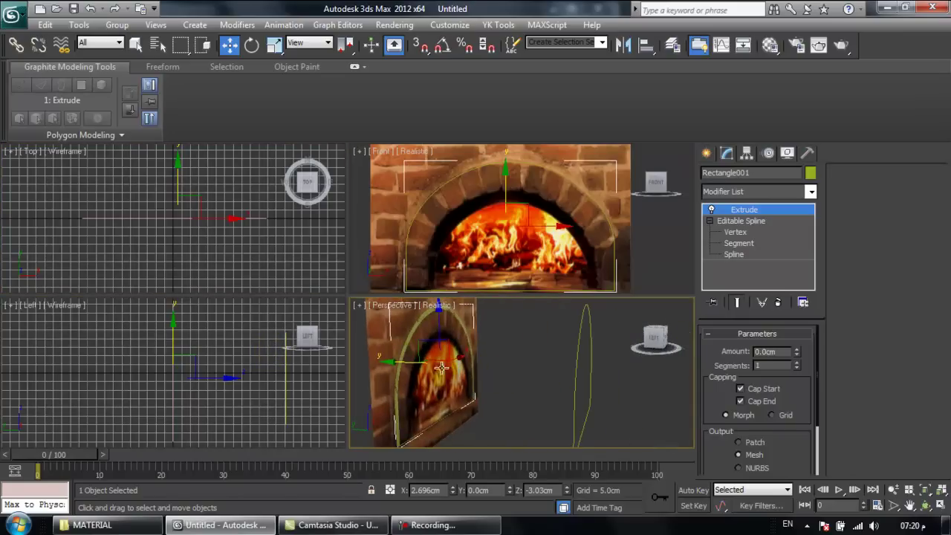
left_click_drag(398, 361, 554, 364)
left_click_drag(794, 352, 770, 505)
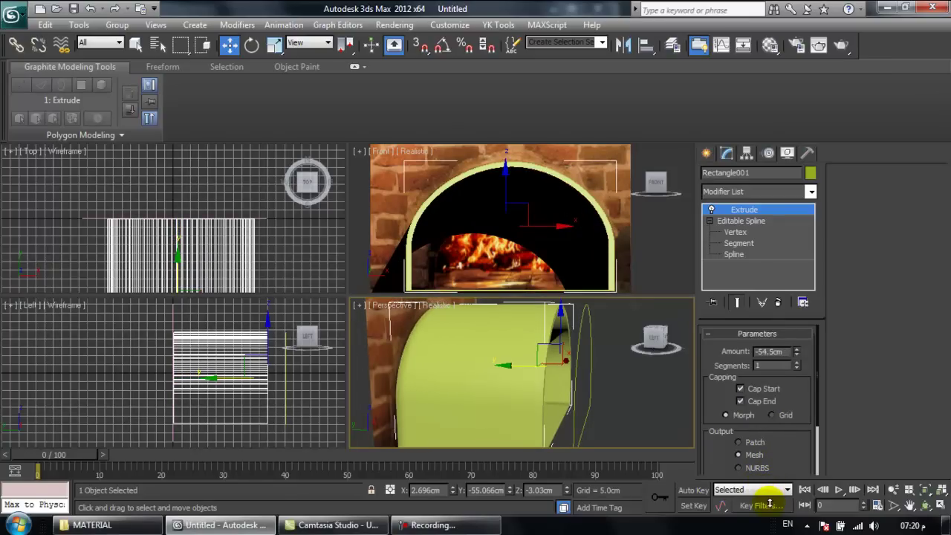
Step: Switch the Front and Perspective views to Shaded display and check the extruded arch from several sides
left_click(563, 219)
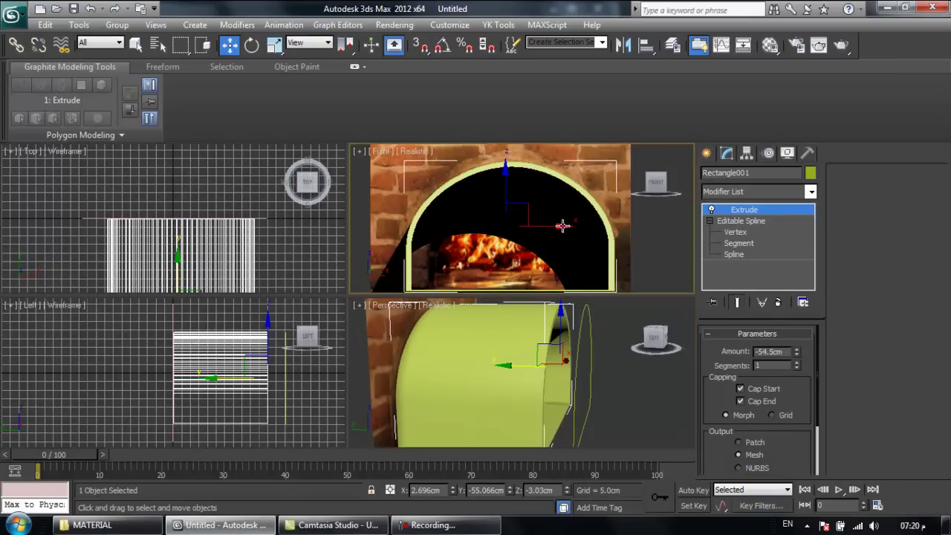
left_click(414, 157)
left_click(435, 184)
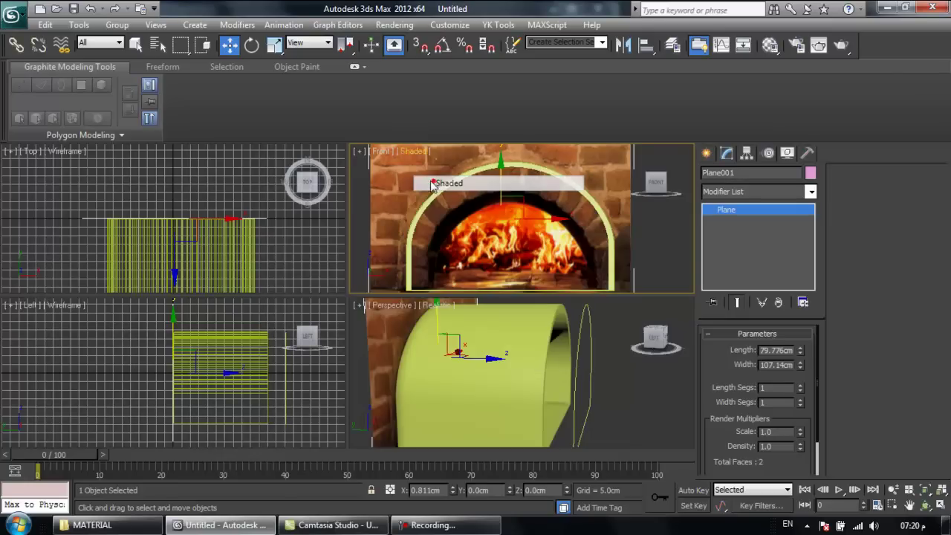
left_click(449, 305)
left_click(439, 303)
left_click(460, 123)
left_click(537, 358)
middle_click_drag(537, 359, 438, 391, "alt")
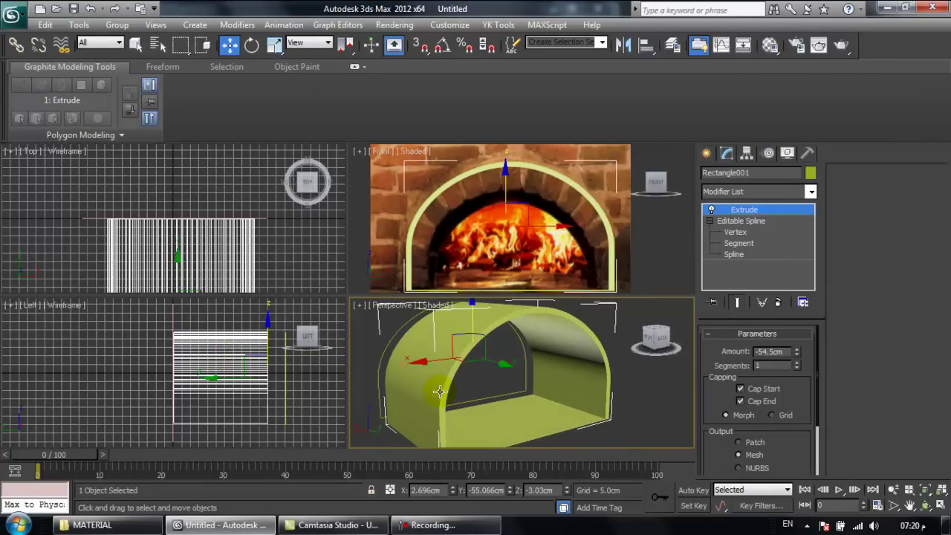
middle_click_drag(452, 423, 569, 374, "alt")
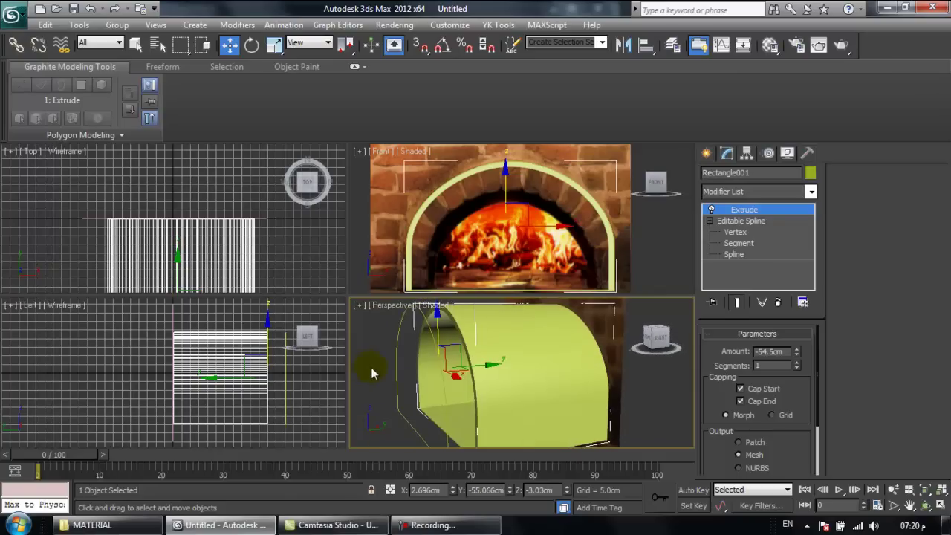
Step: Clone the separate arch spline in front of the tunnel to about -69.16 cm on the Y axis
left_click(394, 373)
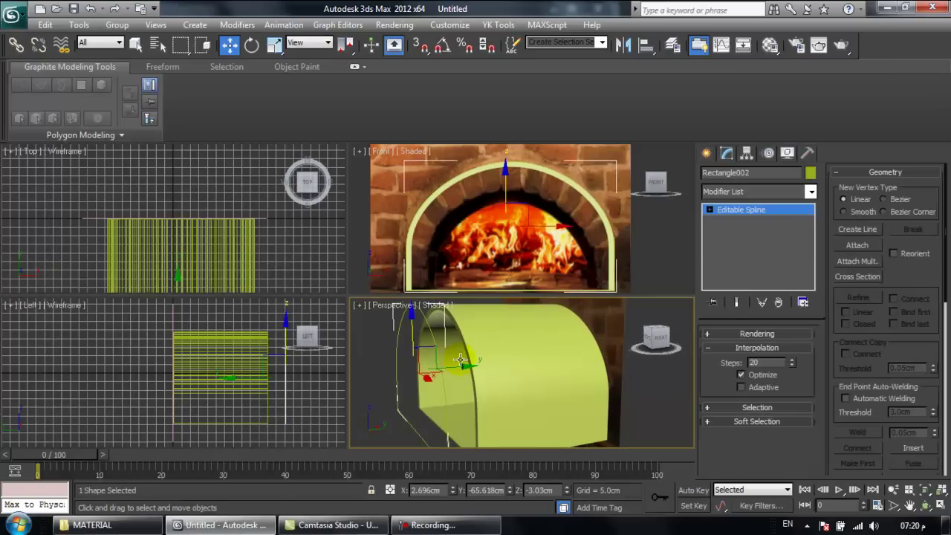
left_click_drag(460, 365, 453, 369, "shift")
left_click(473, 323)
left_click(738, 192)
left_click(738, 192)
right_click(414, 312)
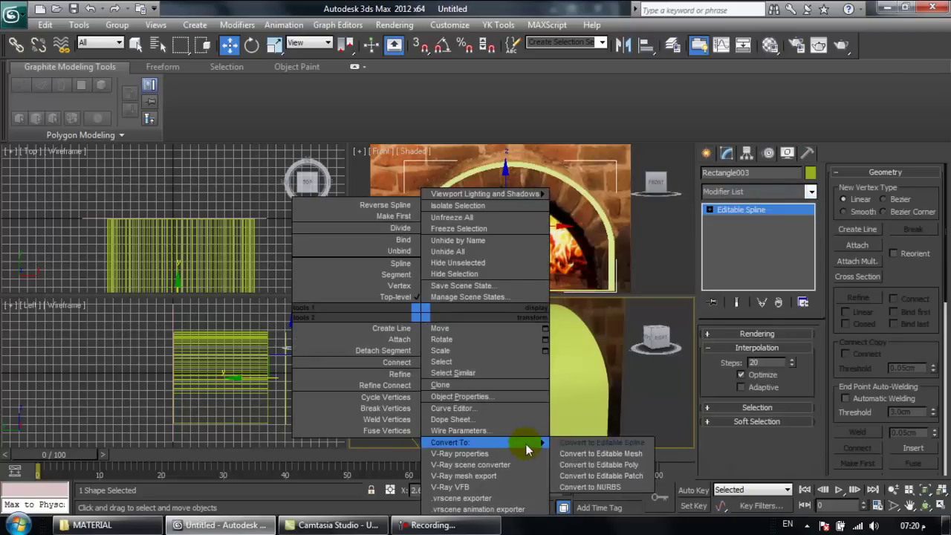
left_click(758, 191)
scroll(752, 223, "down", 3)
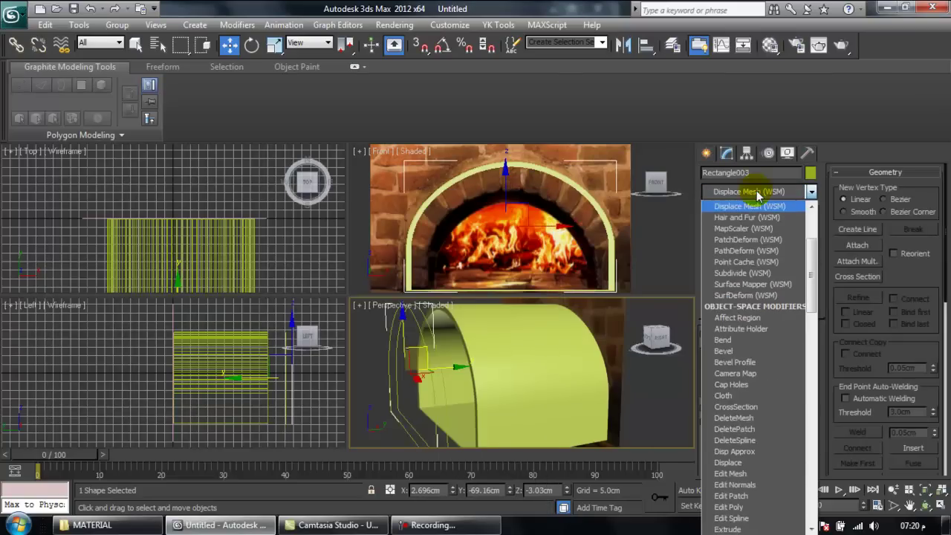
left_click(752, 209)
mouse_move(440, 350)
middle_mouse_down("alt")
mouse_move(461, 361)
mouse_move(433, 358)
middle_mouse_up("alt")
key("ctrl+z")
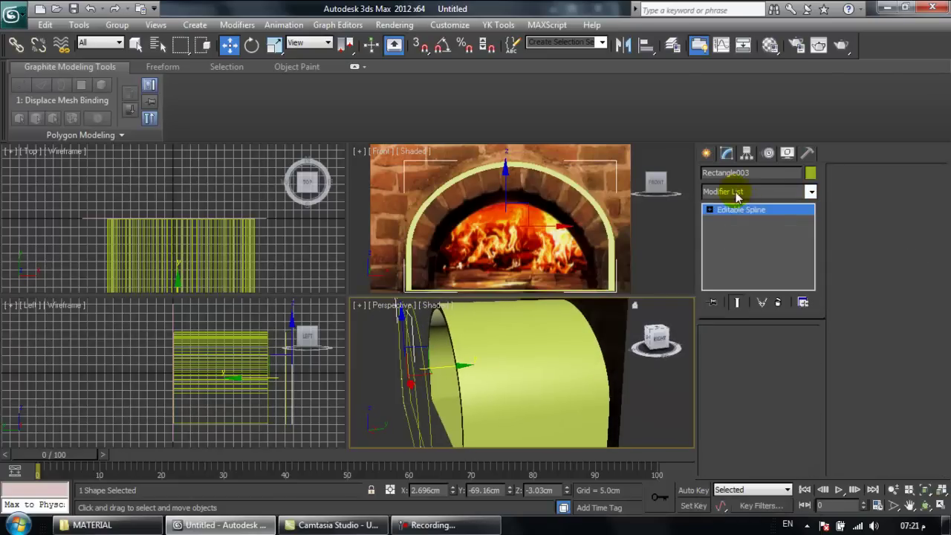
Step: Apply a Shell modifier to the new arch copy with an outer amount of 1.035 cm
left_click(735, 193)
type("sh")
left_click(730, 209)
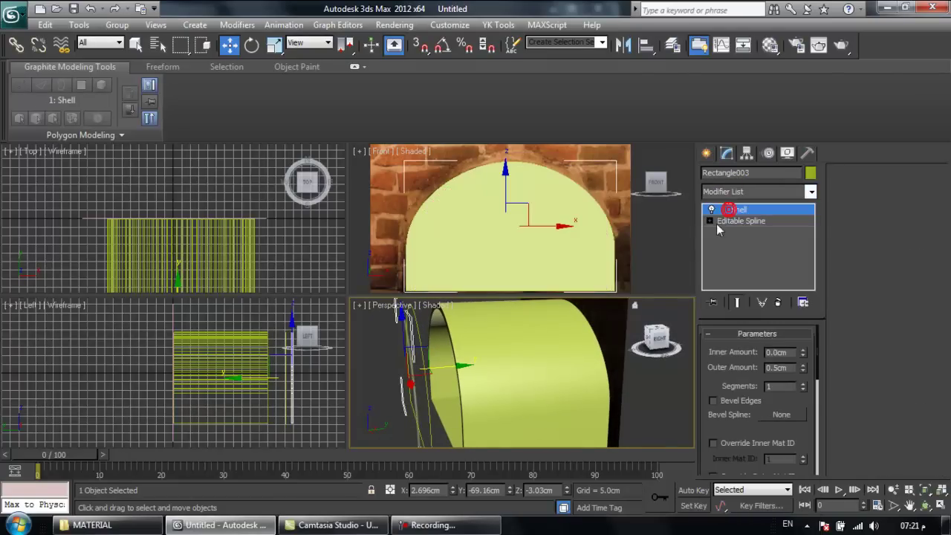
left_click_drag(665, 349, 678, 364)
left_click_drag(803, 367, 802, 361)
Step: Move the shelled arch panel to about 0.48 cm on the Y axis to close the tunnel's back, with edged faces shown in Perspective
left_click_drag(437, 364, 580, 363)
right_click(271, 246)
middle_click_drag(546, 356, 412, 382, "alt")
scroll(487, 364, "up", 3)
left_click_drag(521, 370, 521, 369)
key("F4")
middle_click_drag(520, 369, 583, 381)
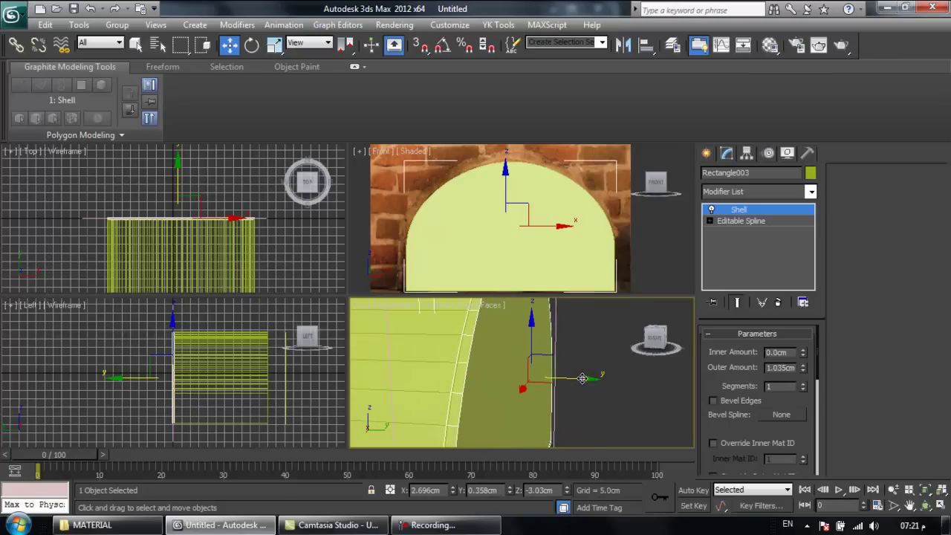
left_click_drag(583, 378, 584, 378)
middle_click_drag(495, 374, 624, 385, "alt")
Step: Start saving the scene and browse to the Oven FIRE folder under Tutorials on the DATA (D:) drive
key("ctrl+s")
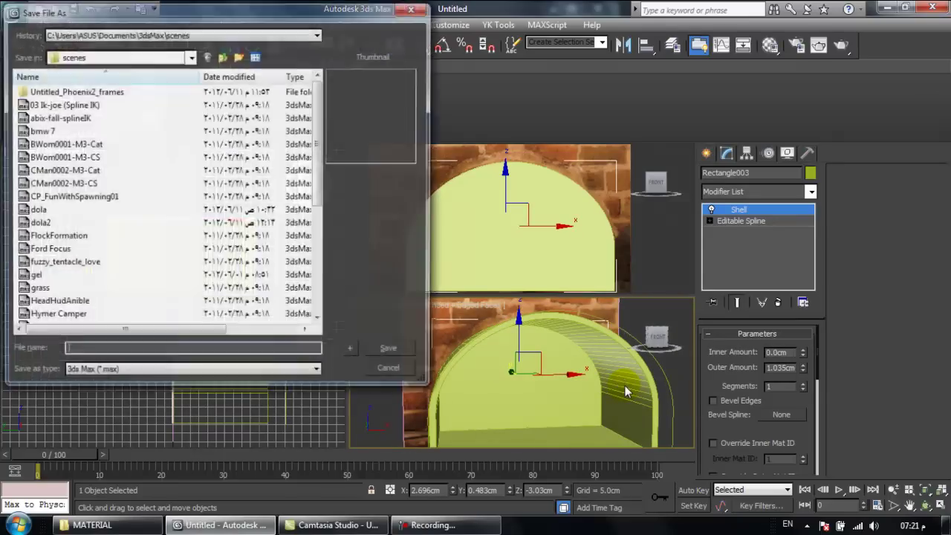
left_click(190, 56)
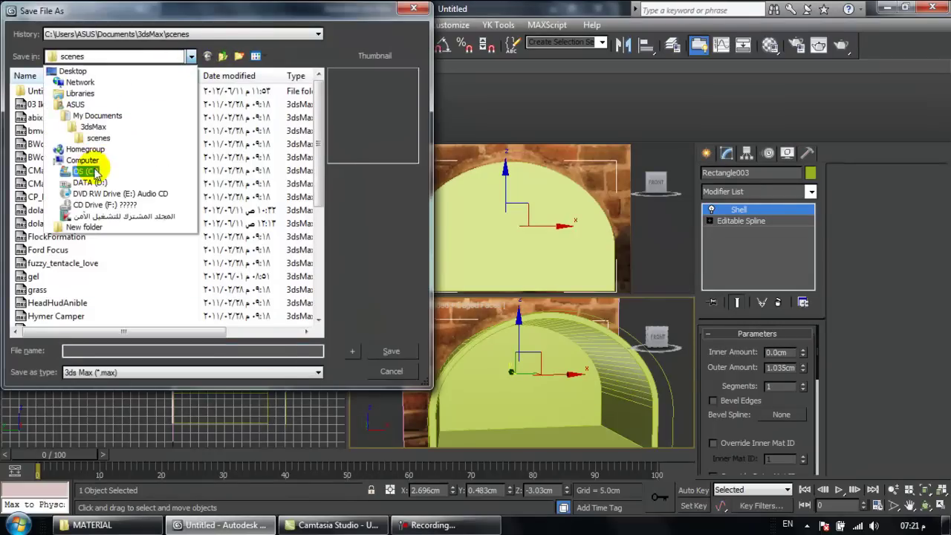
left_click(87, 182)
left_click(41, 119)
double_click(41, 120)
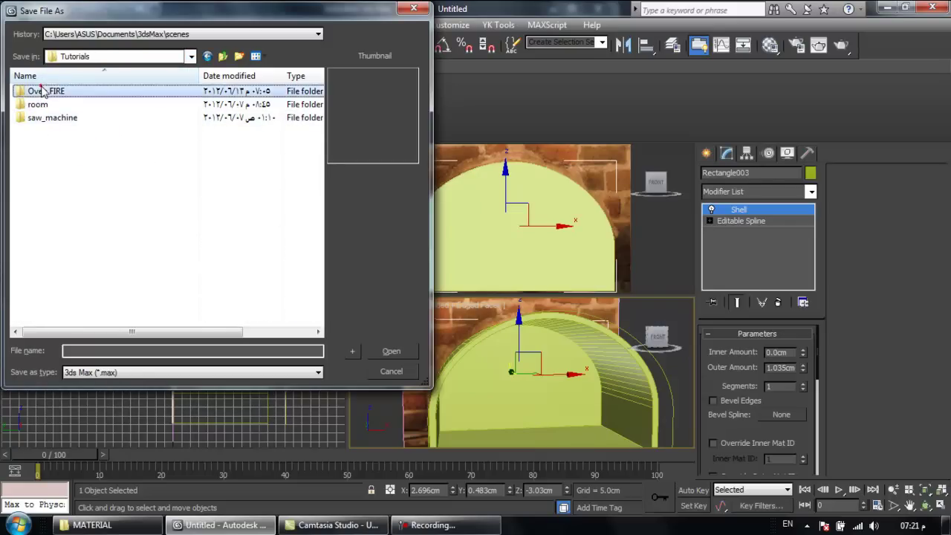
double_click(37, 91)
Step: Create a maxfiles folder inside Oven FIRE and save the scene there as "oven fire"
left_click(239, 57)
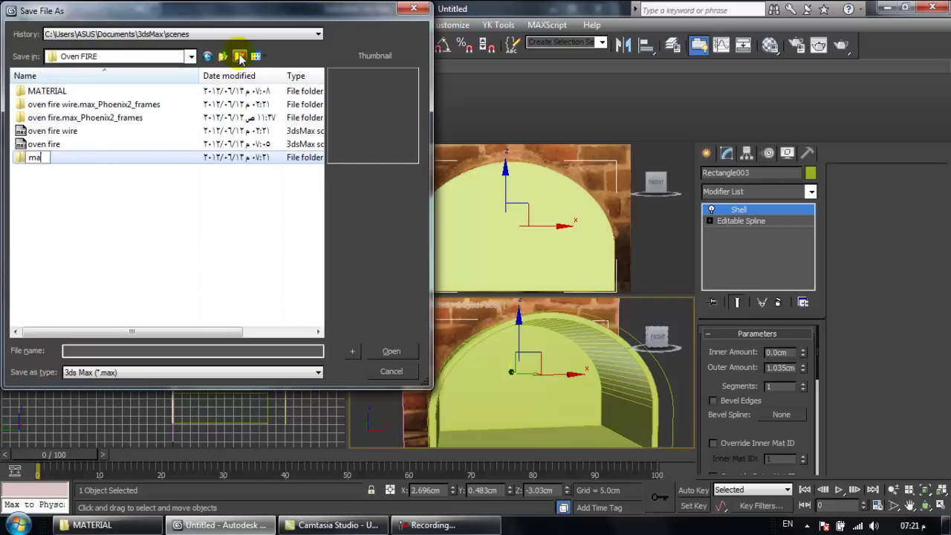
type("maxfiles")
key("Return")
key("Return")
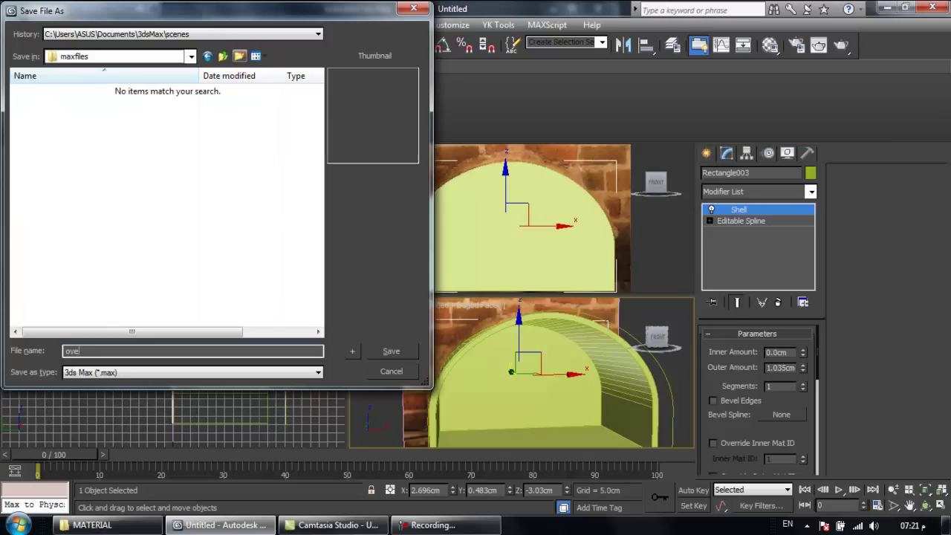
type("oven fire")
key("Return")
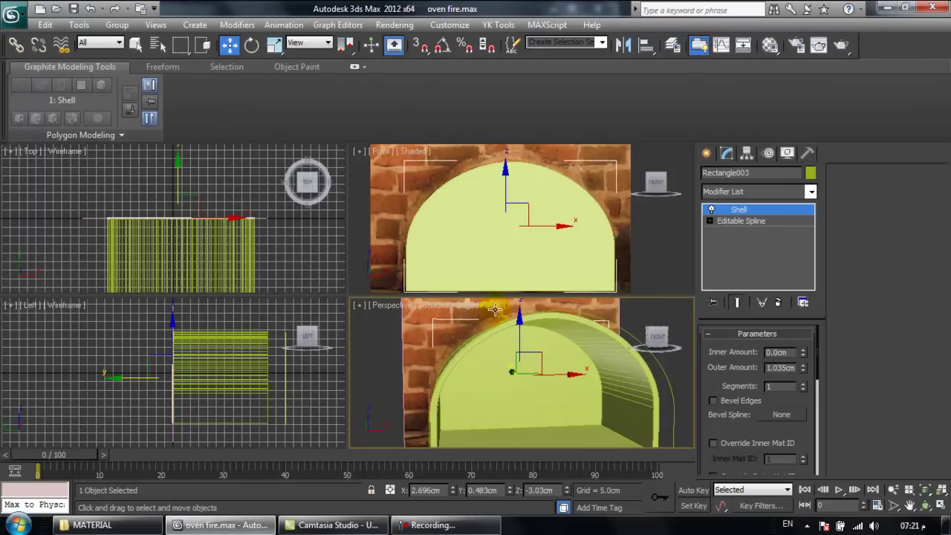
Step: Make the shelled back panel and the extruded arch tunnel see-through
left_click(457, 214)
left_click(679, 217)
left_click(616, 252)
left_click(543, 248)
left_click(582, 382)
key("alt+x")
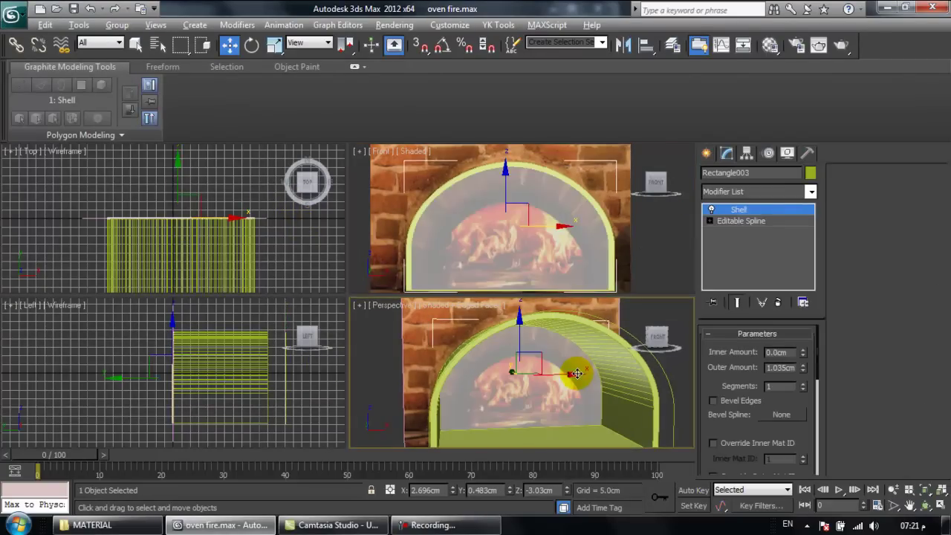
left_click(609, 356)
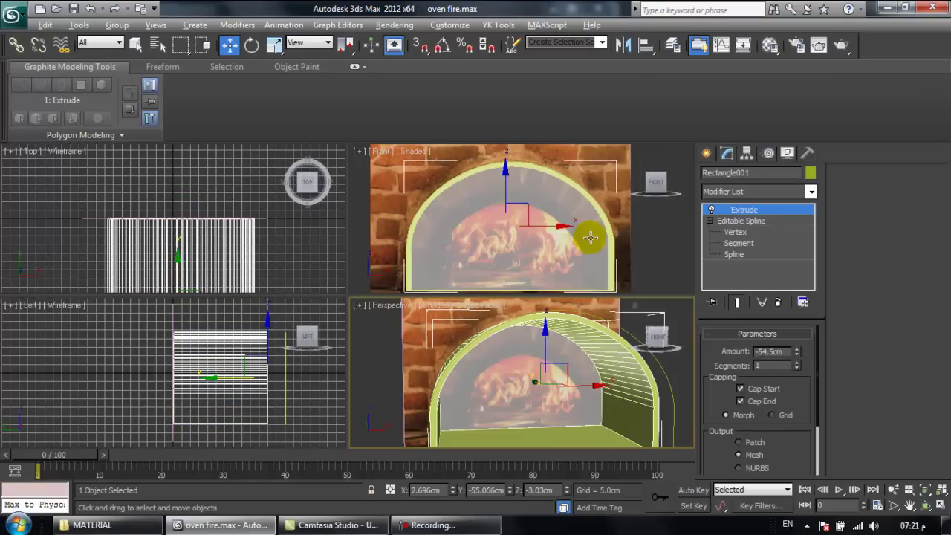
key("alt+x")
Step: Create a box around the tunnel in the Top view, about 68.3 cm long and 195.6 cm wide, extending about 72.3 cm downward
right_click(527, 245)
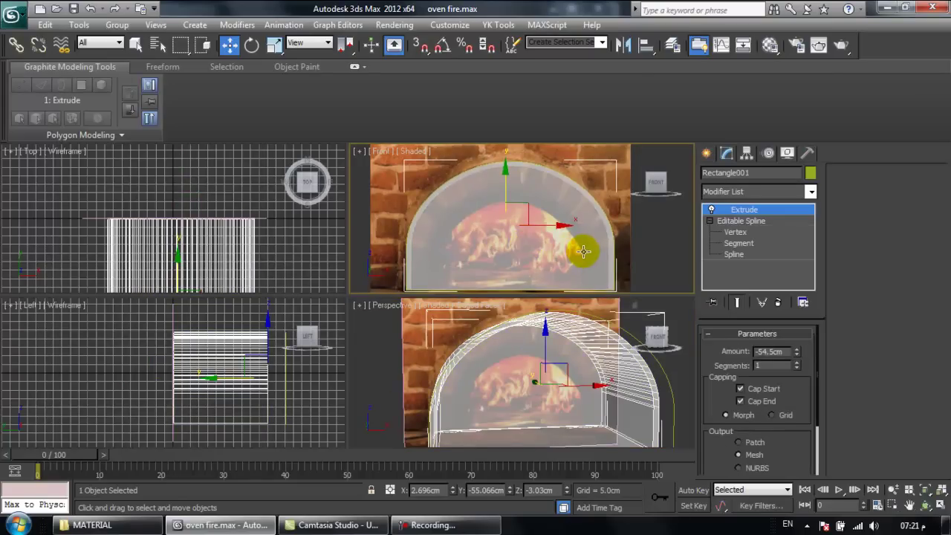
middle_click_drag(340, 271, 368, 235)
scroll(369, 239, "down", 2)
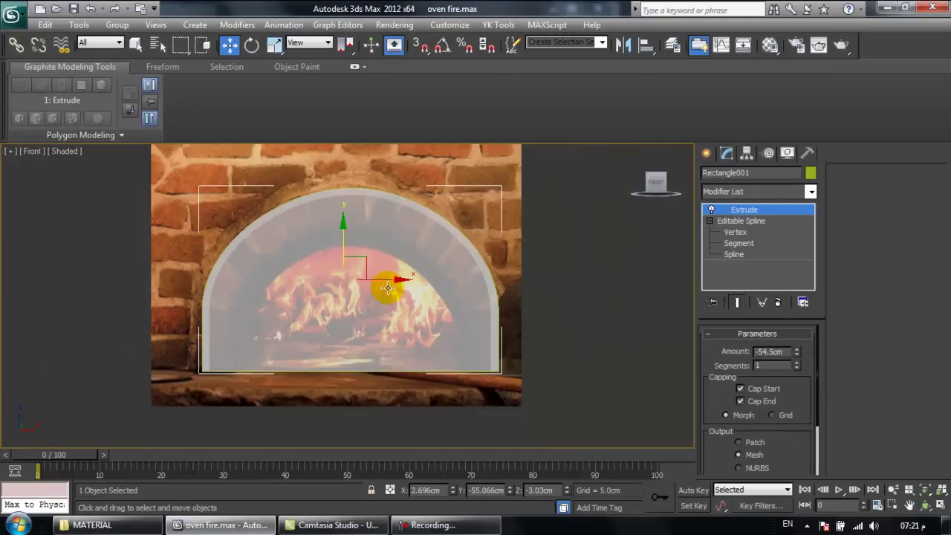
left_click(938, 505)
left_click(706, 154)
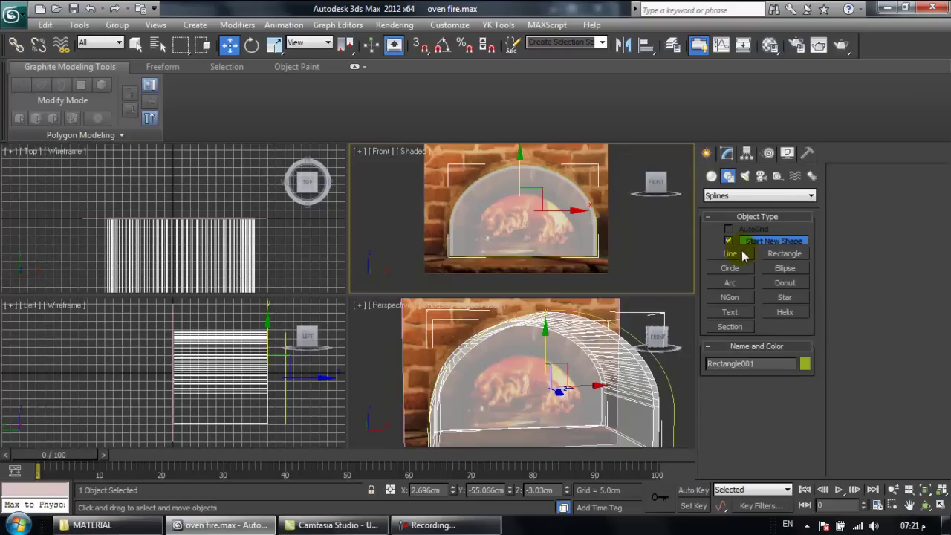
left_click(711, 176)
left_click(744, 195)
left_click(724, 206)
left_click(731, 242)
scroll(180, 186, "down", 2)
middle_click_drag(180, 186, 167, 174)
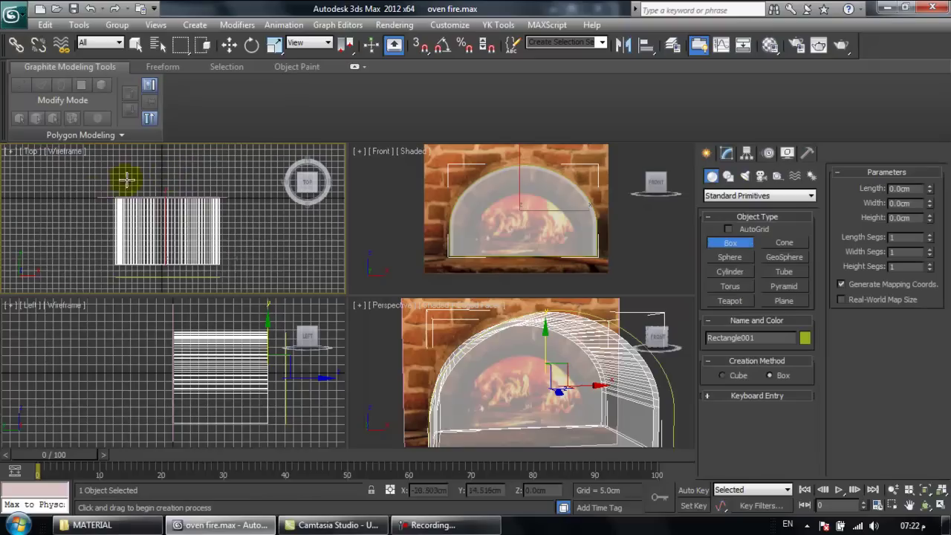
left_click_drag(56, 195, 287, 280)
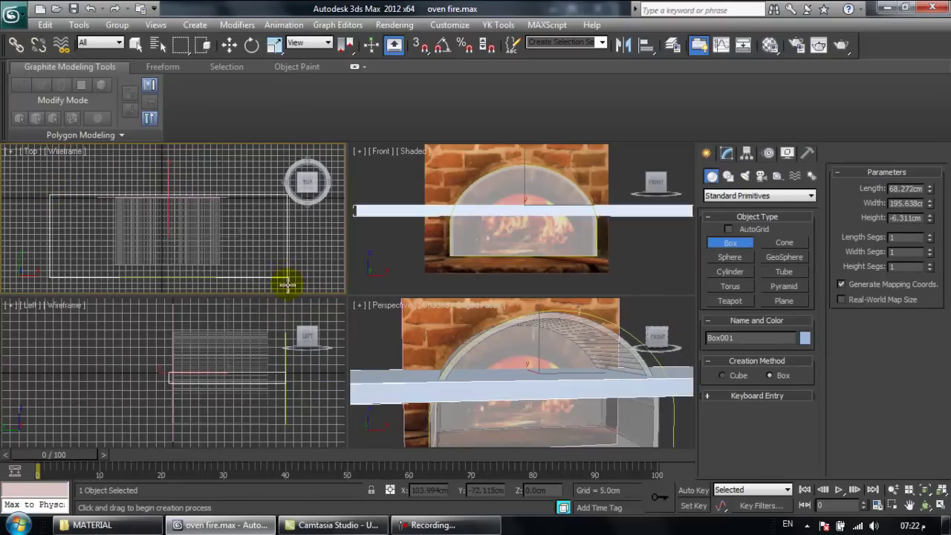
Step: Move the box down to about -29.63 cm on the Z axis so its upper face meets the tunnel's base
left_click(229, 45)
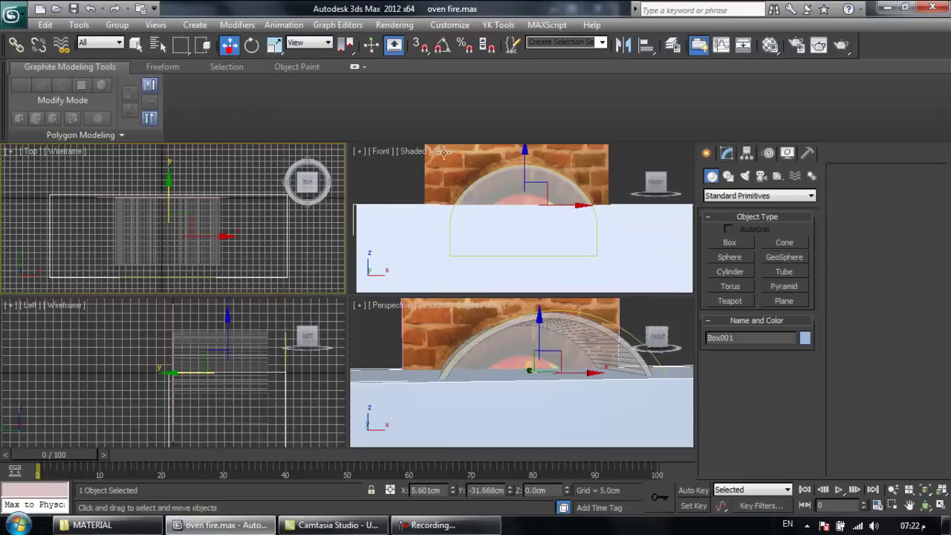
left_click(510, 162)
left_click_drag(522, 168, 520, 222)
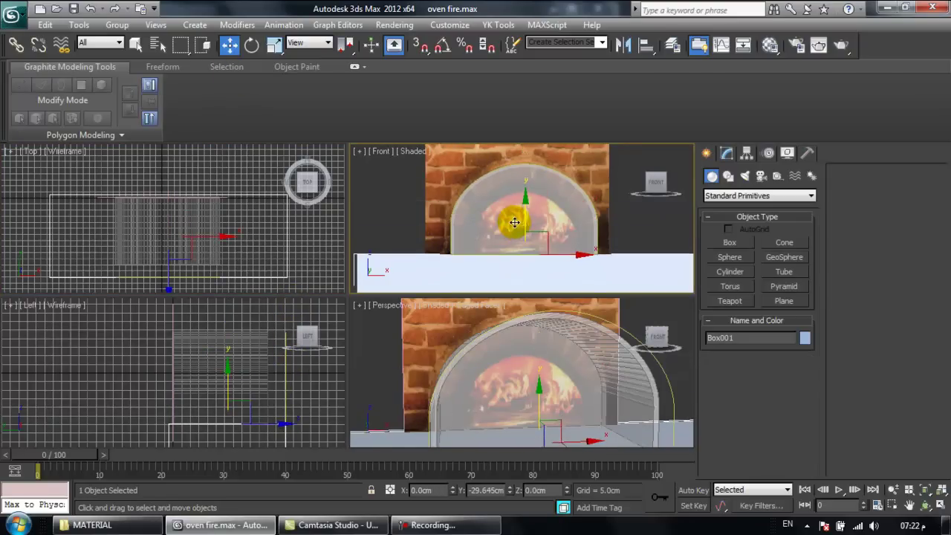
scroll(216, 397, "up", 5)
middle_click_drag(162, 349, 54, 362)
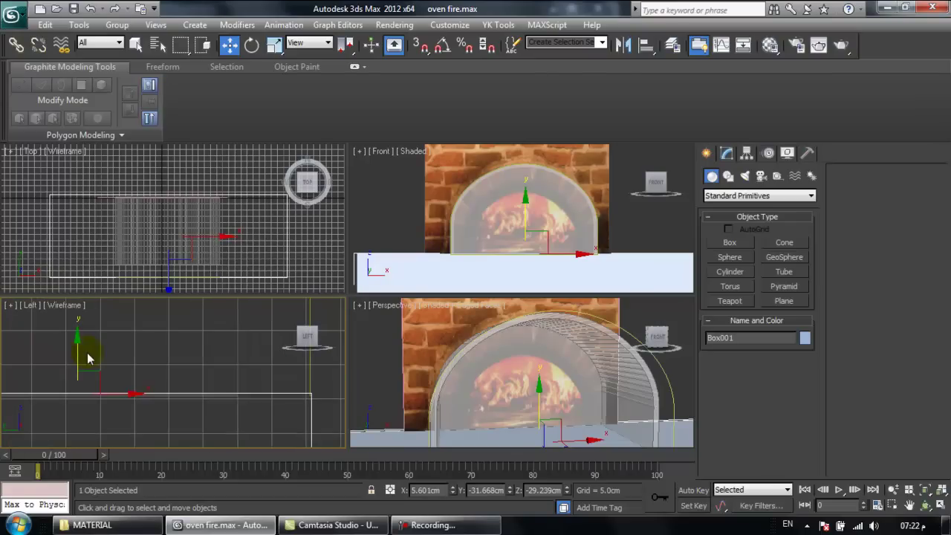
key("g")
mouse_move(77, 352)
left_mouse_down()
mouse_move(79, 365)
mouse_move(67, 352)
left_mouse_up()
Step: Set the box's length to about 81.24 cm and move it to about -39.04 cm on the Y axis
scroll(594, 362, "up", 4)
middle_click_drag(550, 345, 477, 348, "alt")
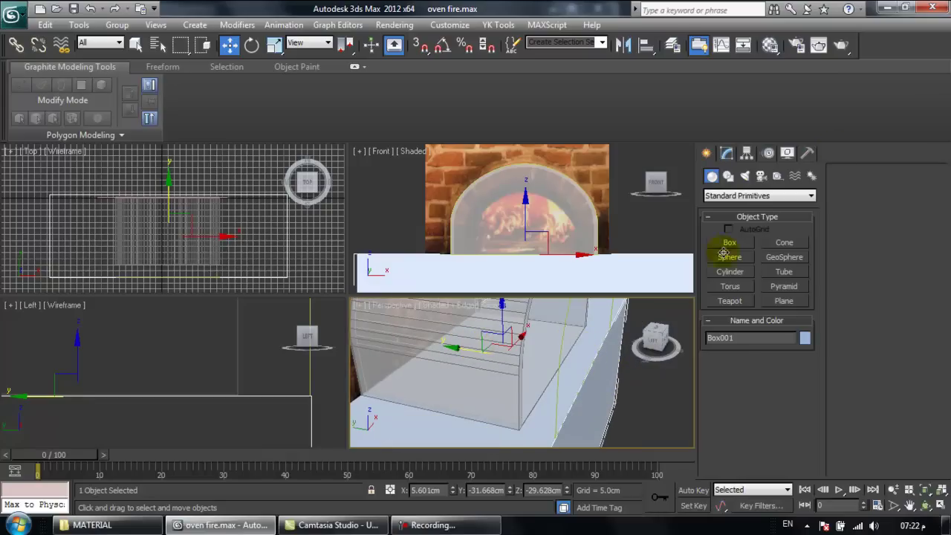
left_click(728, 153)
left_click_drag(800, 351, 802, 336)
right_click(195, 202)
key("g")
left_click_drag(167, 196, 165, 204)
Step: Convert the base box to an Editable Poly and enter edge editing
scroll(579, 384, "down", 4)
middle_click_drag(580, 383, 483, 383, "alt")
right_click(465, 312)
mouse_move(587, 444)
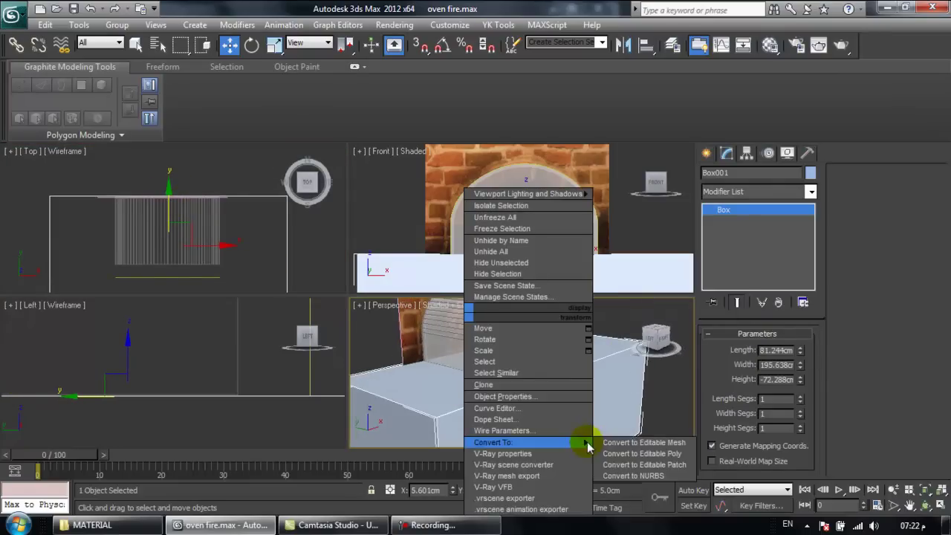
left_click(639, 454)
left_click(739, 349)
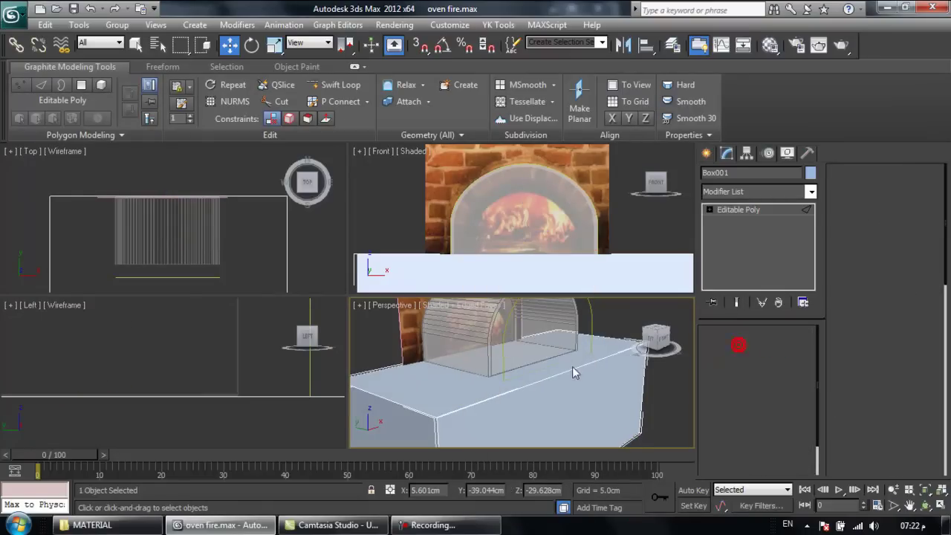
Step: Select the four edges around the upper face of the base box
left_click(566, 374)
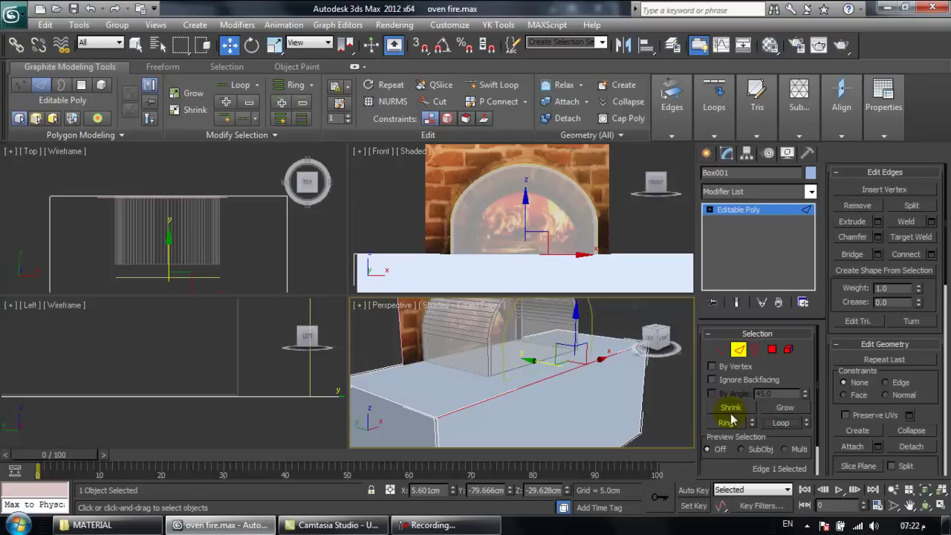
left_click(414, 404)
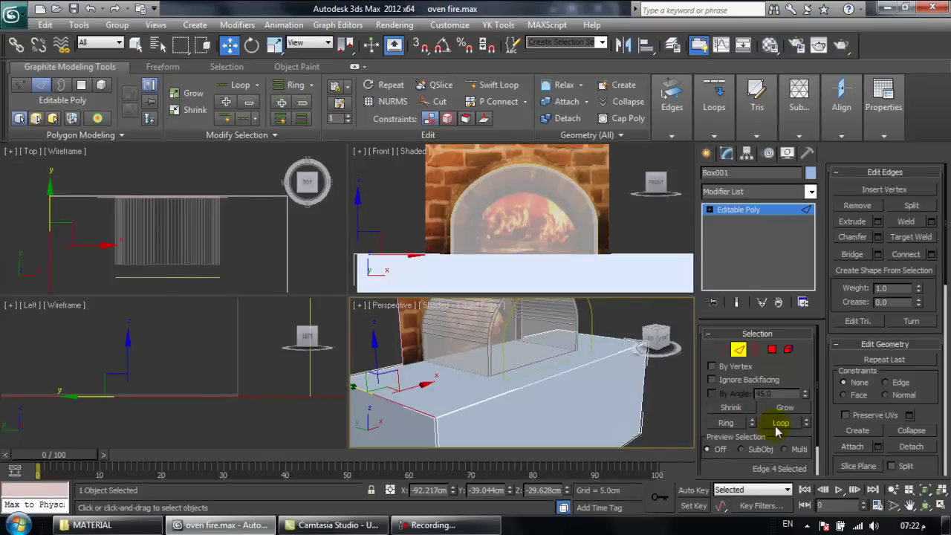
middle_click_drag(552, 379, 551, 367)
scroll(550, 367, "up", 3)
middle_click(217, 206)
middle_click_drag(220, 332, 214, 381)
scroll(214, 387, "down", 2)
left_click(262, 380)
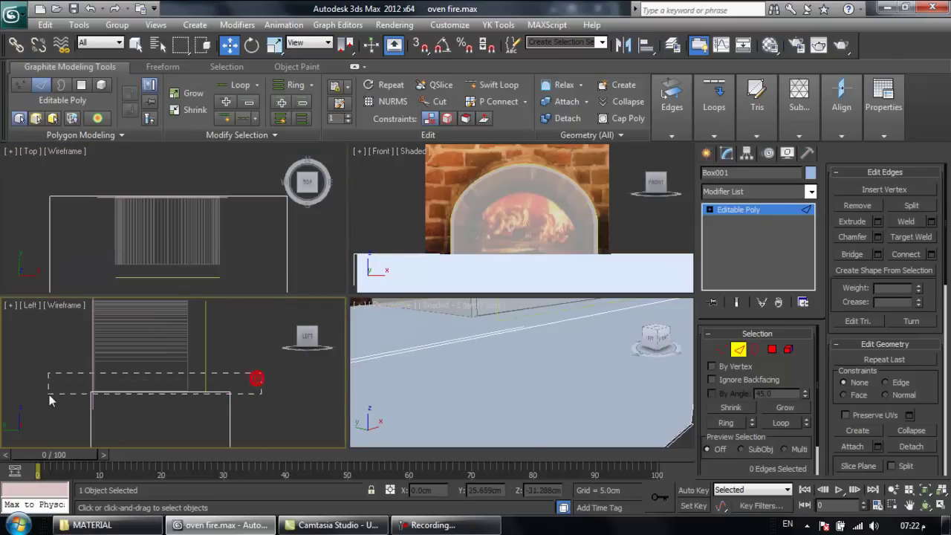
left_click_drag(49, 394, 45, 409)
left_click_drag(319, 433, 320, 434)
scroll(484, 409, "down", 4)
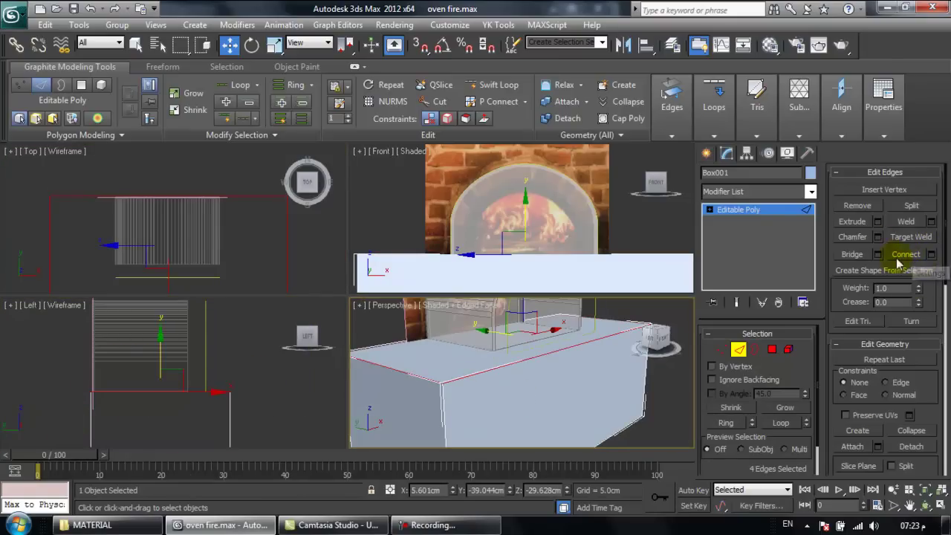
Step: Chamfer the selected edges with multiple segments, leave edge editing, and inspect the rounded rim in Perspective without edged faces
left_click(879, 237)
scroll(459, 376, "up", 5)
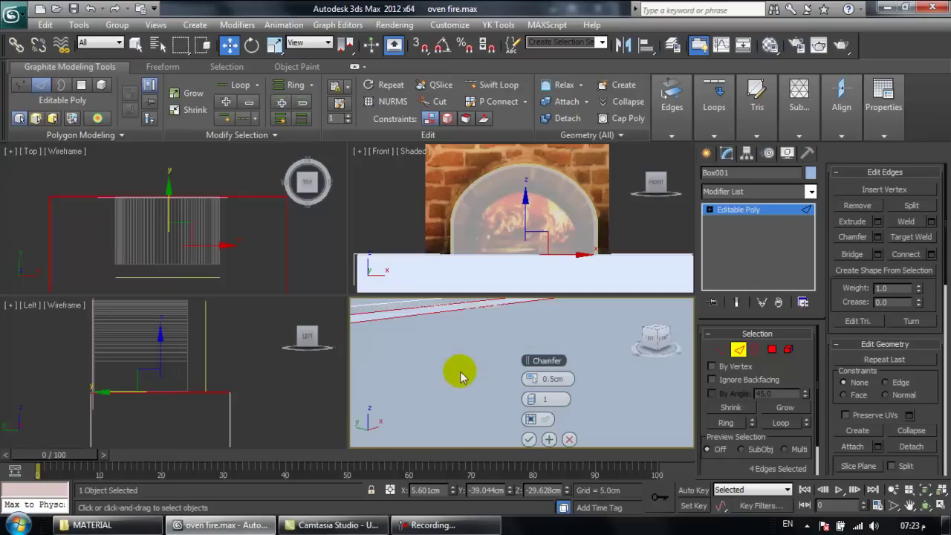
left_click_drag(543, 380, 546, 400)
left_click_drag(525, 379, 524, 379)
left_click(528, 440)
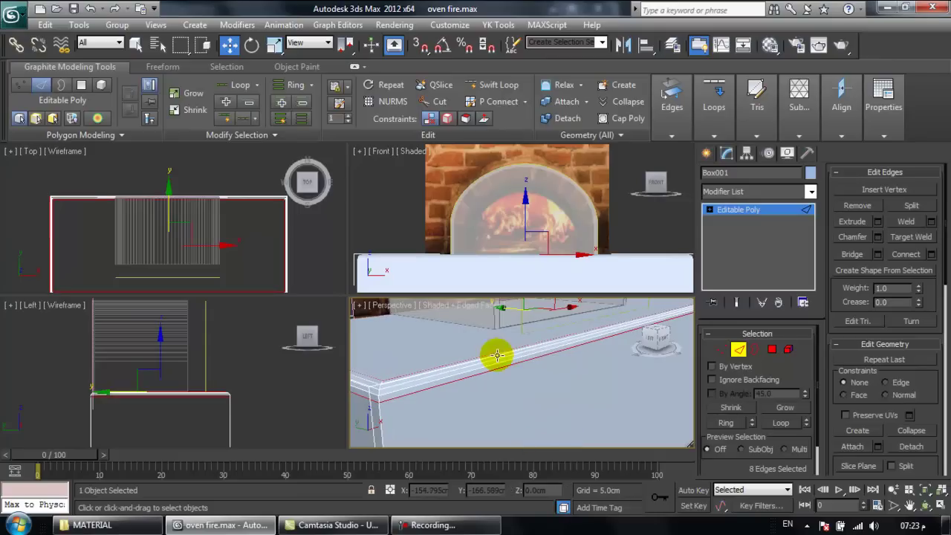
left_click(732, 211)
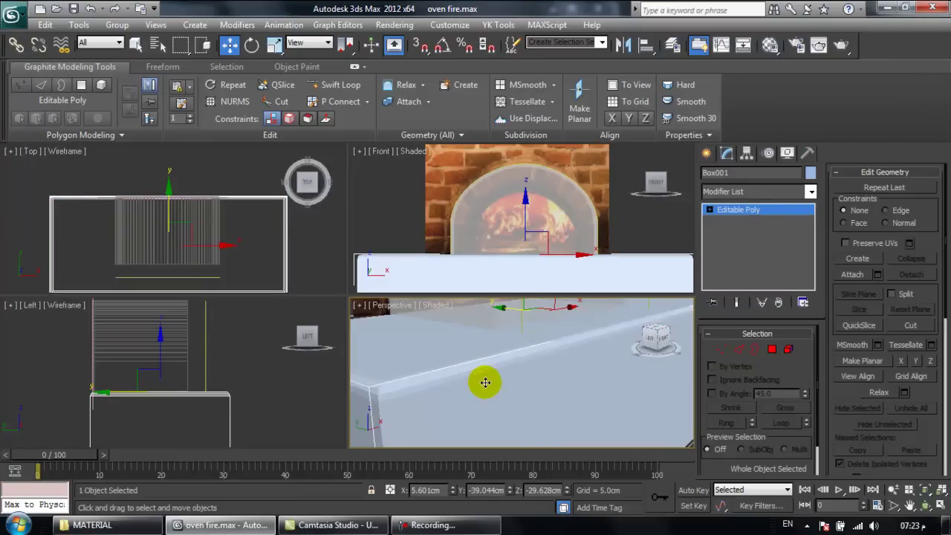
scroll(427, 412, "down", 2)
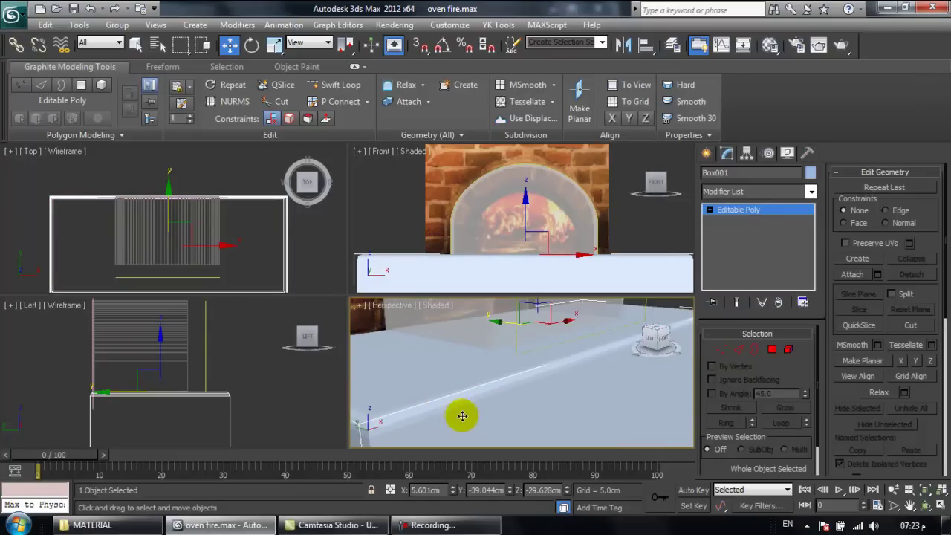
scroll(450, 407, "down", 1)
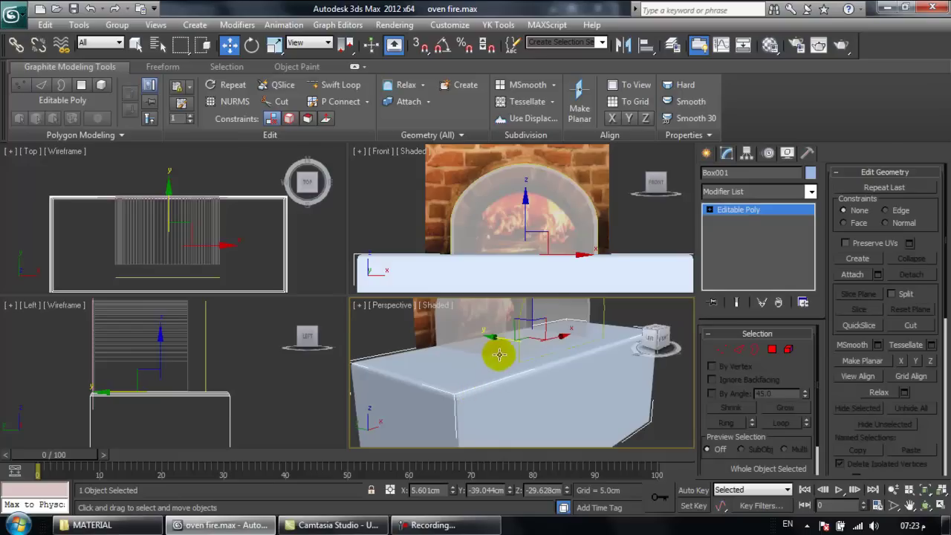
middle_click_drag(499, 355, 501, 367, "alt")
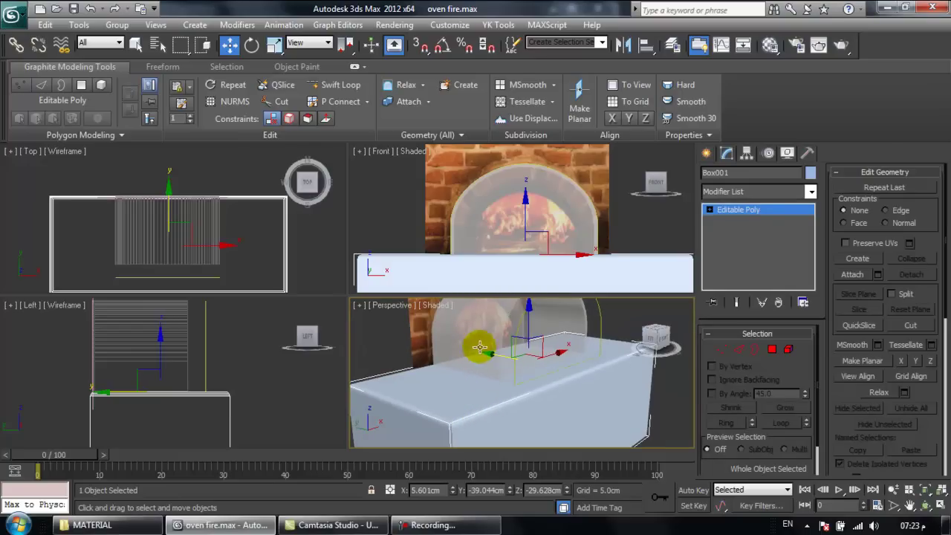
Step: Make the base box see-through and compare it with the reference image in the maximized Front view
right_click(544, 245)
key("alt+x")
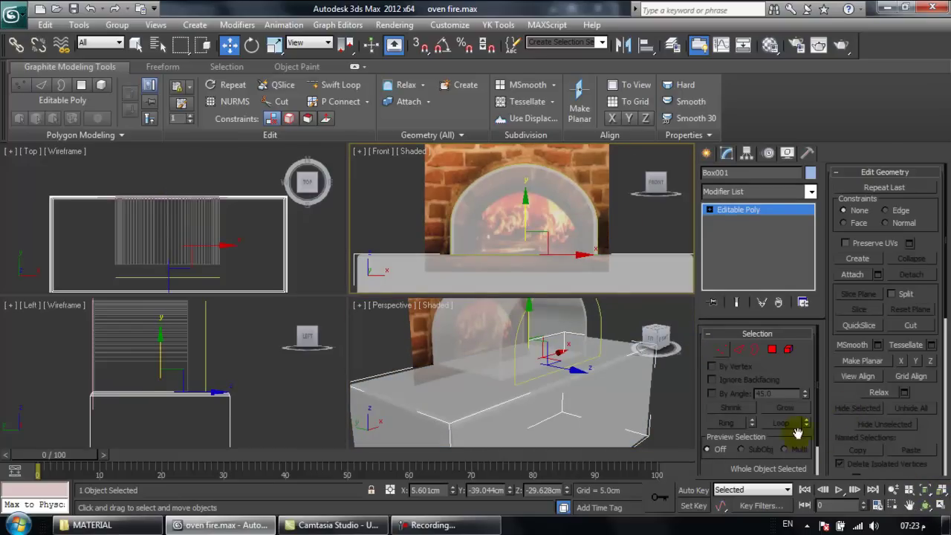
left_click(940, 506)
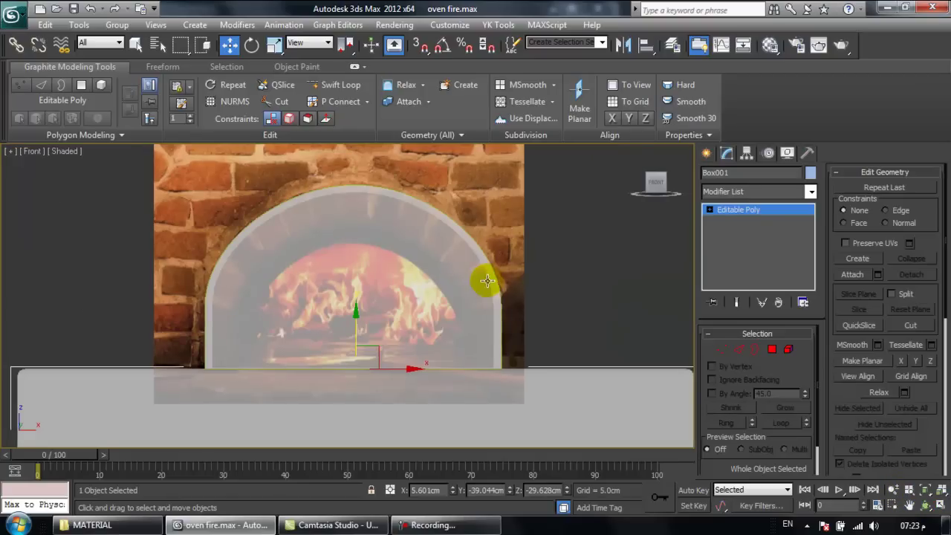
middle_click_drag(319, 241, 331, 238)
scroll(251, 268, "up", 2)
scroll(260, 271, "down", 4)
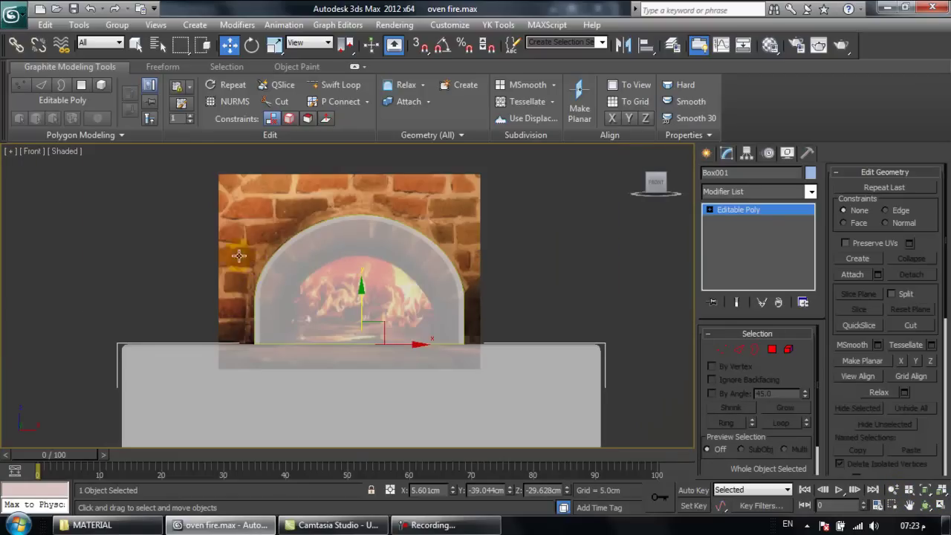
Step: Select the brick reference plane, try moving it along the Y axis toward the tunnel's front, and undo the move
left_click(269, 245)
middle_click_drag(268, 245, 331, 276, "alt")
left_click_drag(318, 267, 431, 285)
key("ctrl+z")
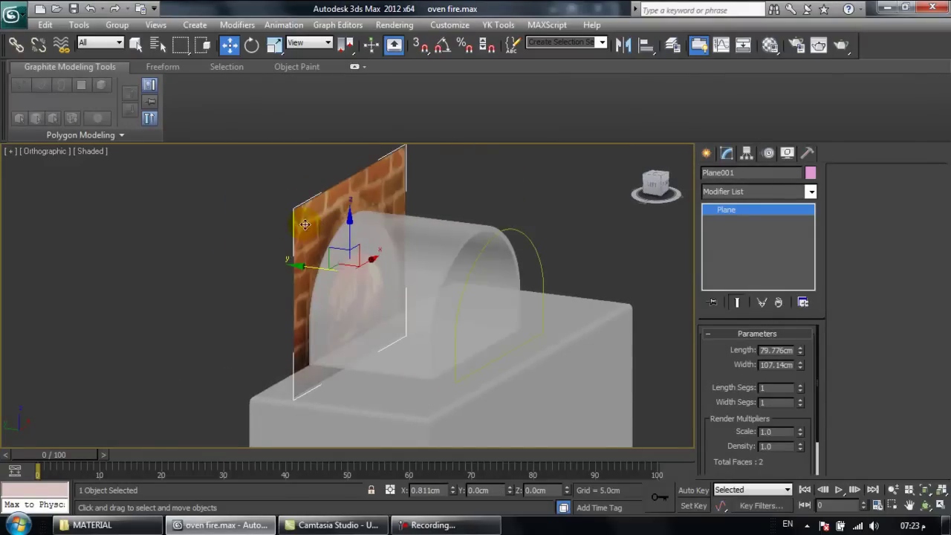
Step: Freeze the brick reference plane through its object properties, with Show Frozen in Gray turned off
right_click(290, 255)
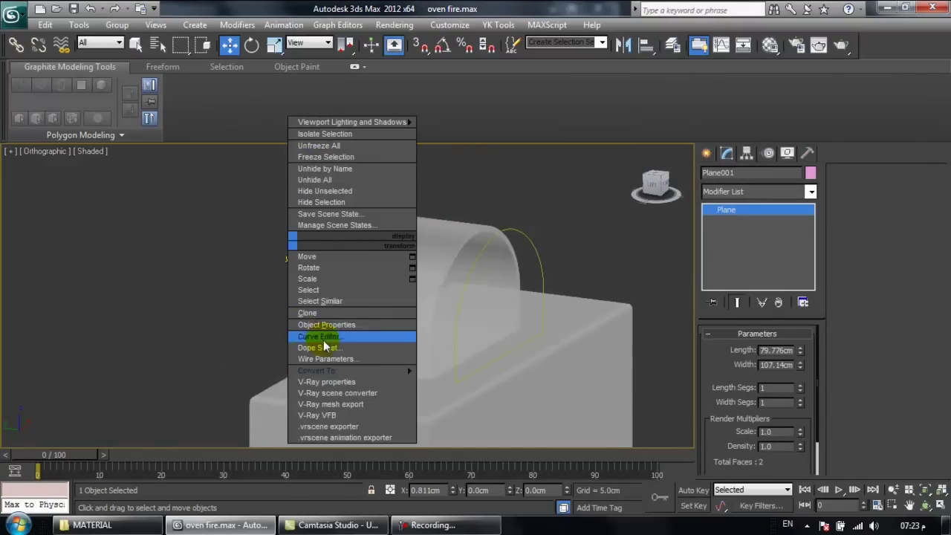
left_click(264, 259)
right_click(324, 269)
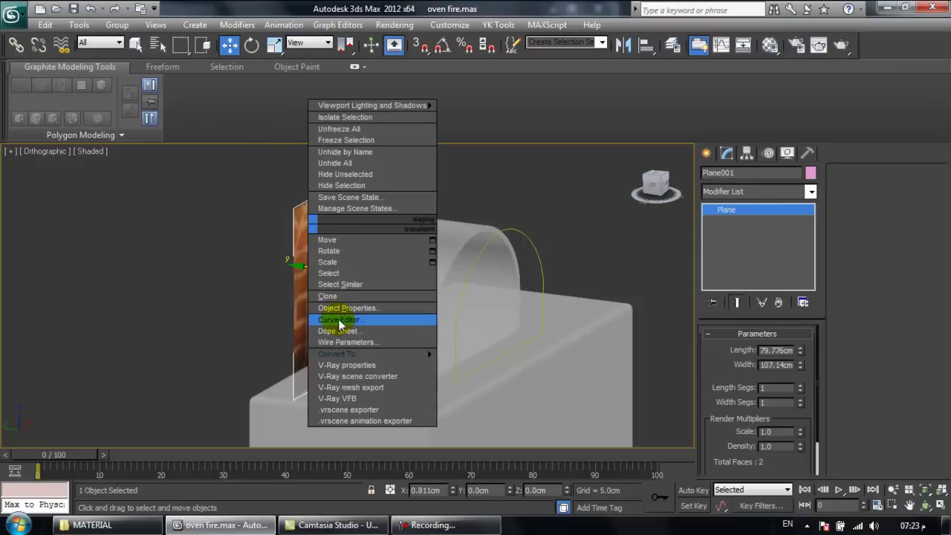
left_click(340, 314)
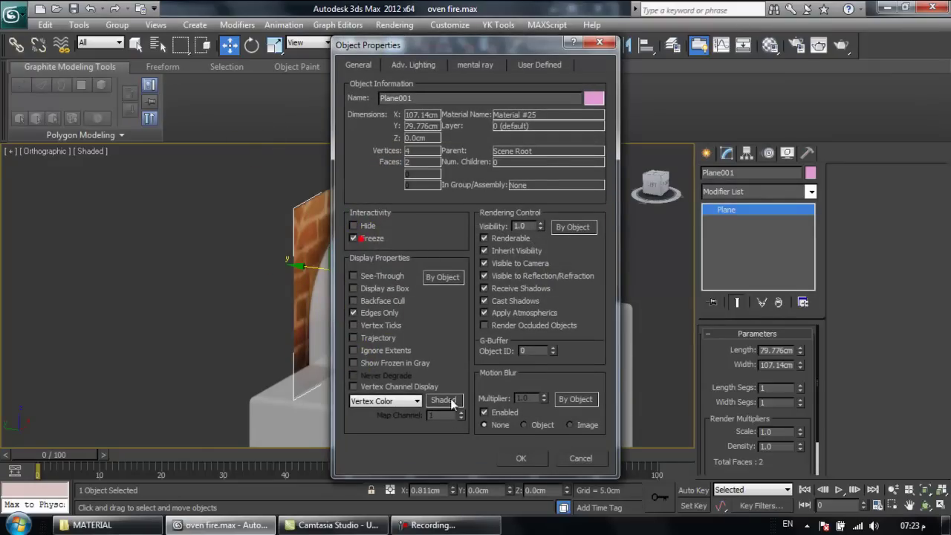
left_click(514, 459)
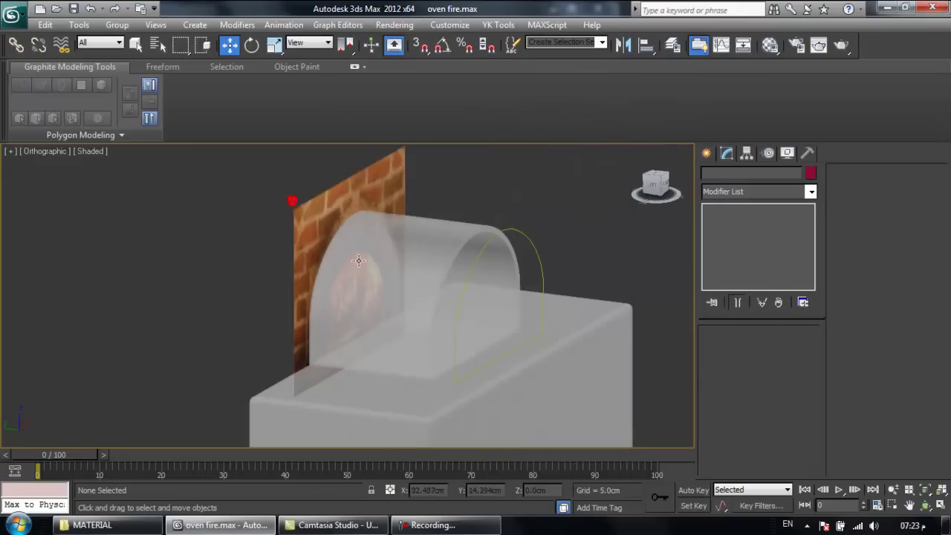
Step: Select and hide all the unfrozen oven geometry, leaving only the frozen reference plane, and return to the Front view
left_click(360, 267)
key("f")
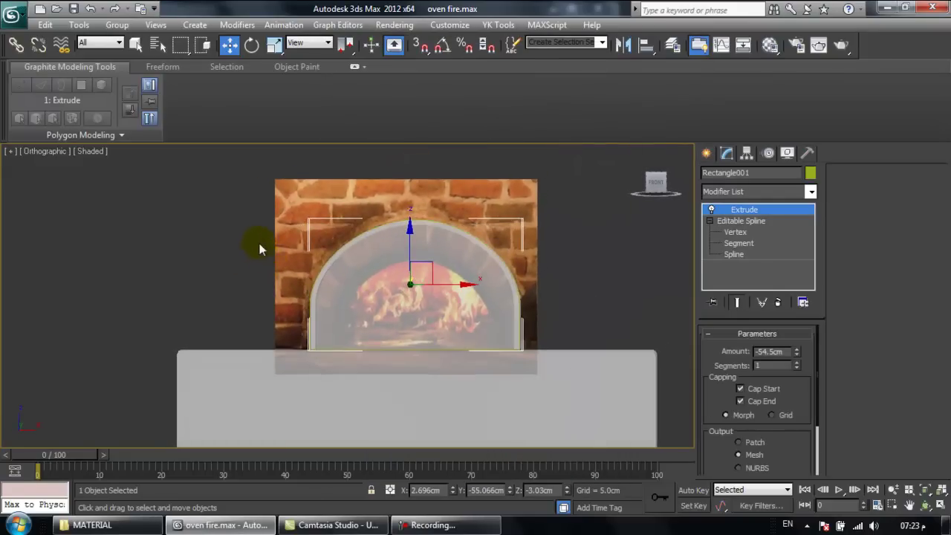
mouse_move(397, 225)
middle_mouse_down("alt")
mouse_move(429, 265)
mouse_move(408, 240)
mouse_move(359, 255)
mouse_move(397, 252)
mouse_move(404, 226)
middle_mouse_up("alt")
key("ctrl+a")
right_click(394, 244)
left_click(402, 212)
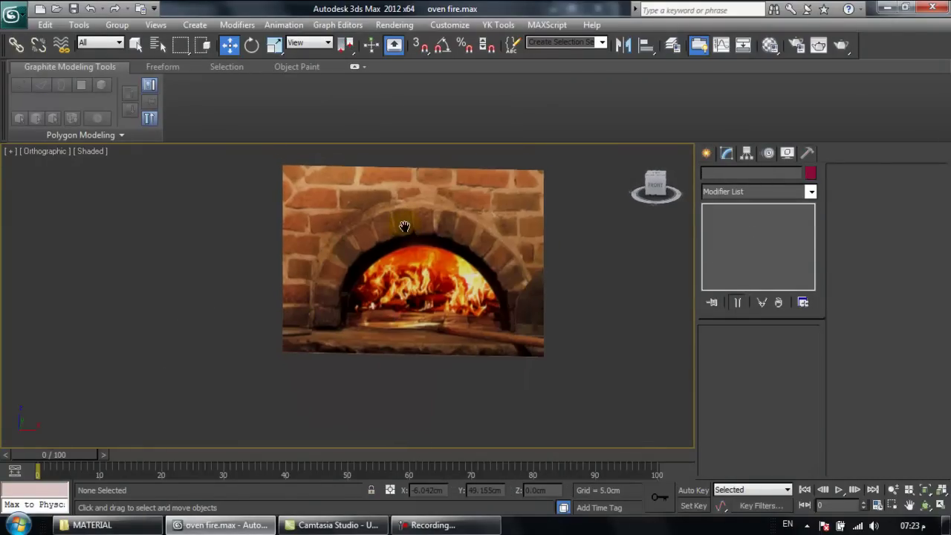
key("shift+z")
key("shift+z")
key("shift+z")
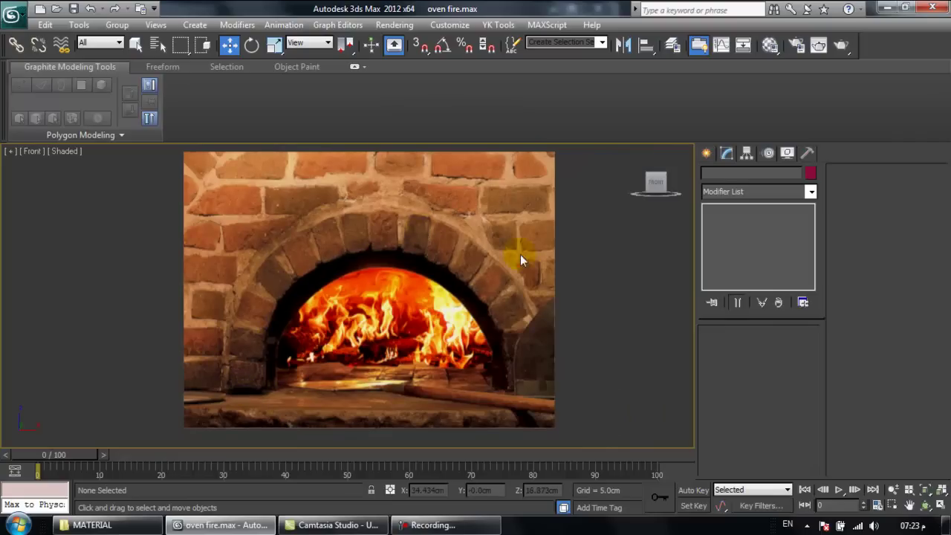
Step: Create a ChamferBox over the lowest arch brick beside the oven mouth, about 8.3 by 10.5 by 4.5 cm with a 0.64 cm fillet
left_click(704, 153)
left_click(728, 243)
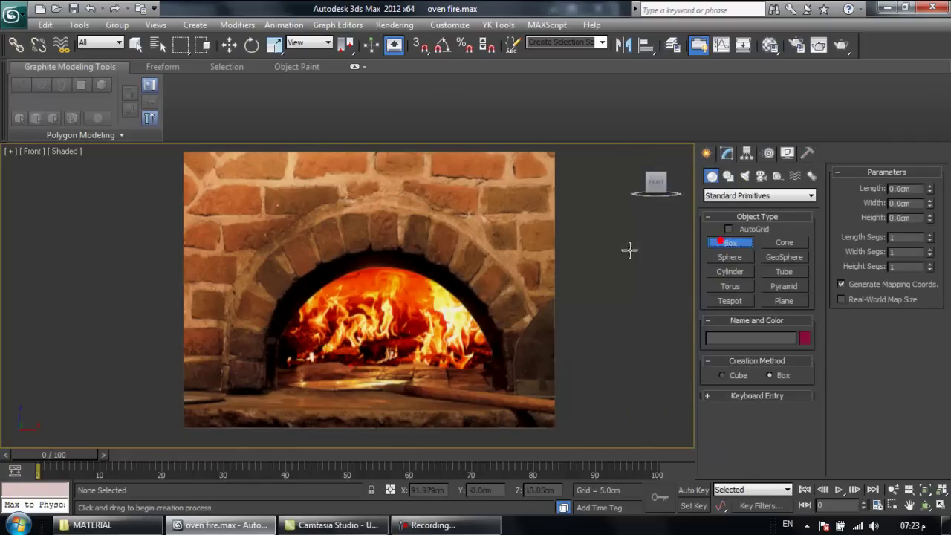
scroll(414, 327, "up", 5)
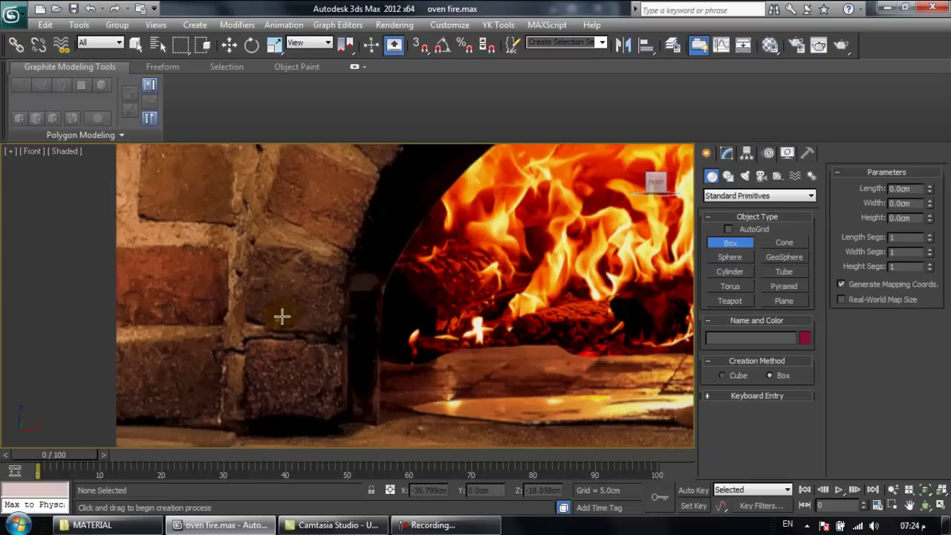
left_click(735, 196)
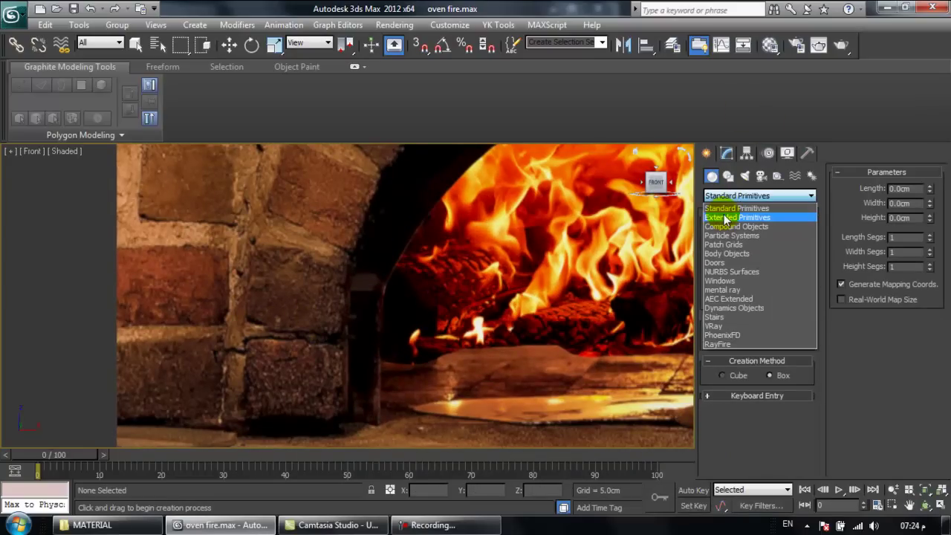
left_click(725, 218)
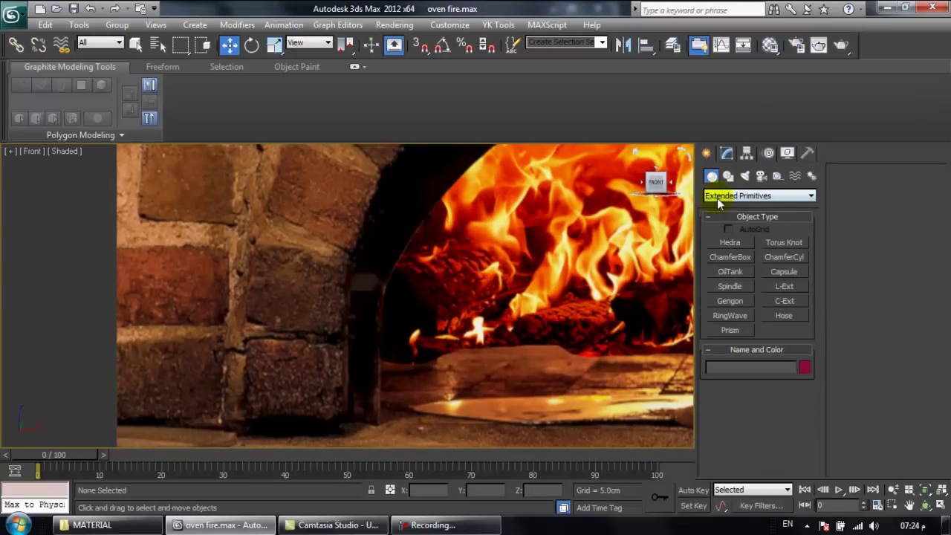
left_click(717, 257)
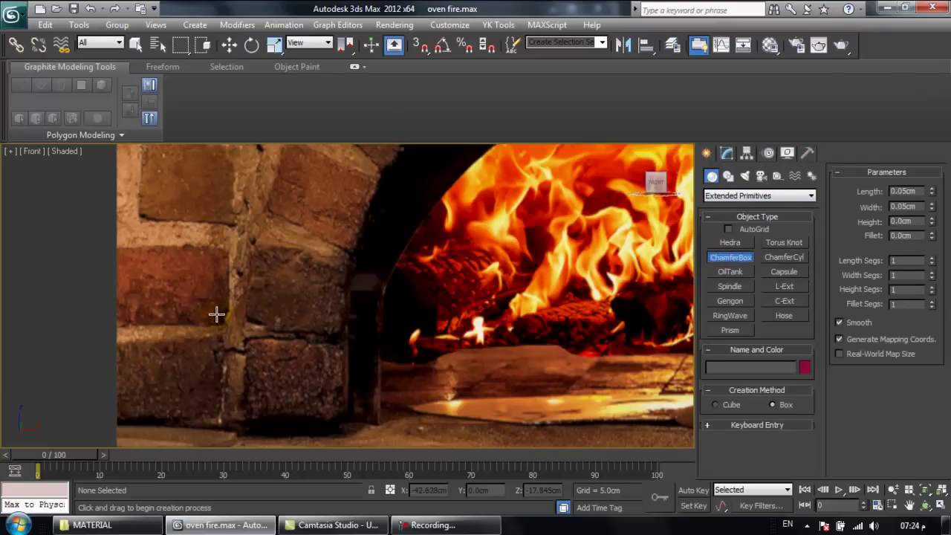
left_click_drag(240, 337, 342, 415)
right_click(341, 416)
left_click_drag(342, 346, 240, 427)
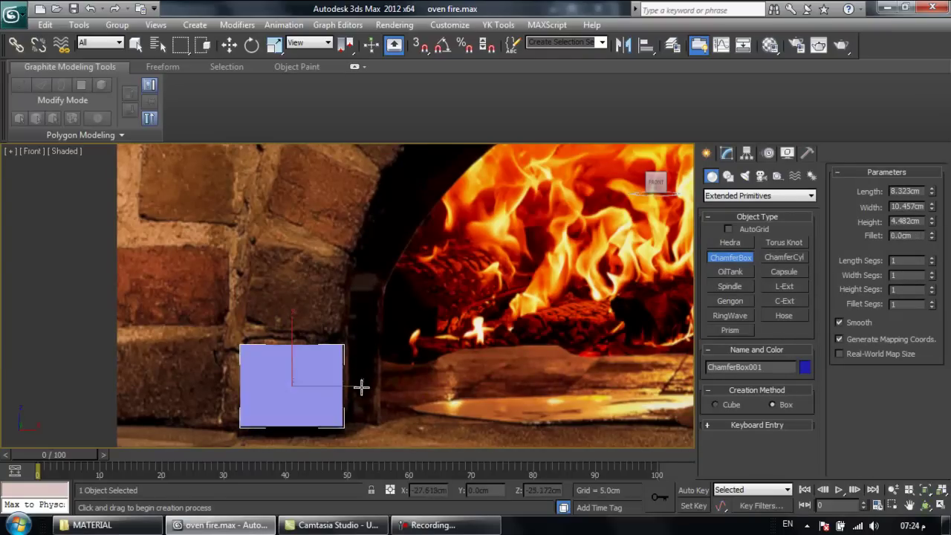
Step: Show all four viewports and examine the new brick box close up in the Top and Perspective views
left_click(942, 506)
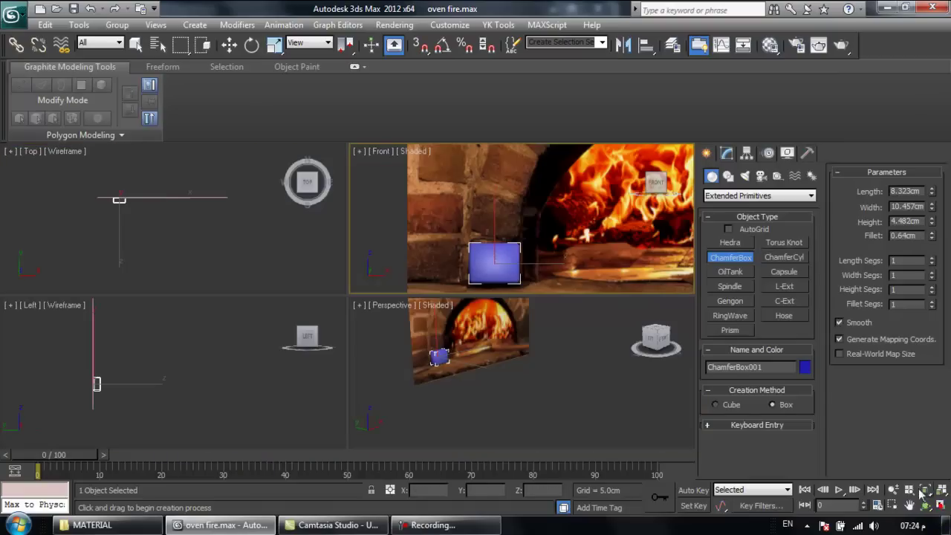
left_click(231, 44)
right_click(170, 197)
scroll(162, 205, "up", 4)
middle_click_drag(140, 198, 262, 235)
scroll(260, 234, "up", 3)
middle_click_drag(181, 226, 207, 237)
scroll(207, 236, "up", 3)
right_click(455, 382)
scroll(483, 378, "up", 6)
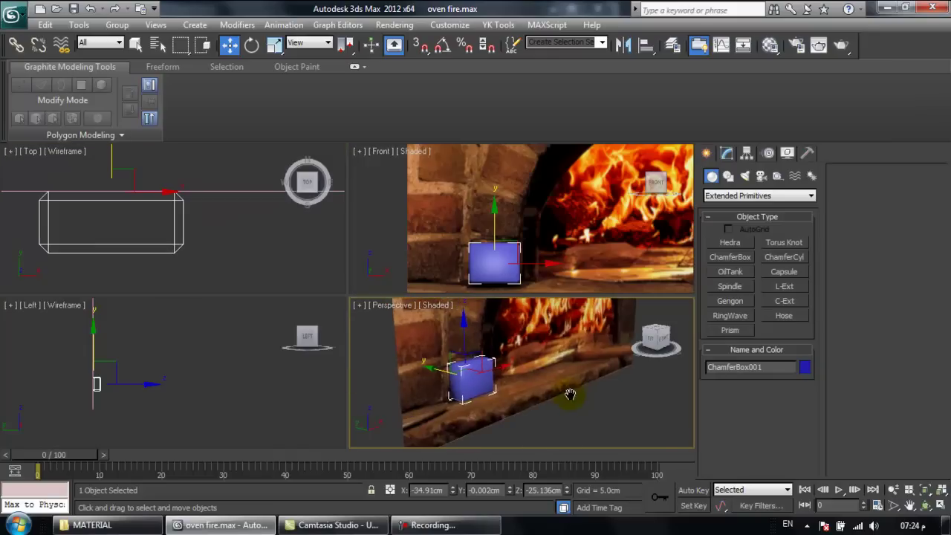
Step: Set the brick box's height to 4.975 cm and fillet to 1.233 cm, with edged faces displayed in Perspective
left_click(728, 152)
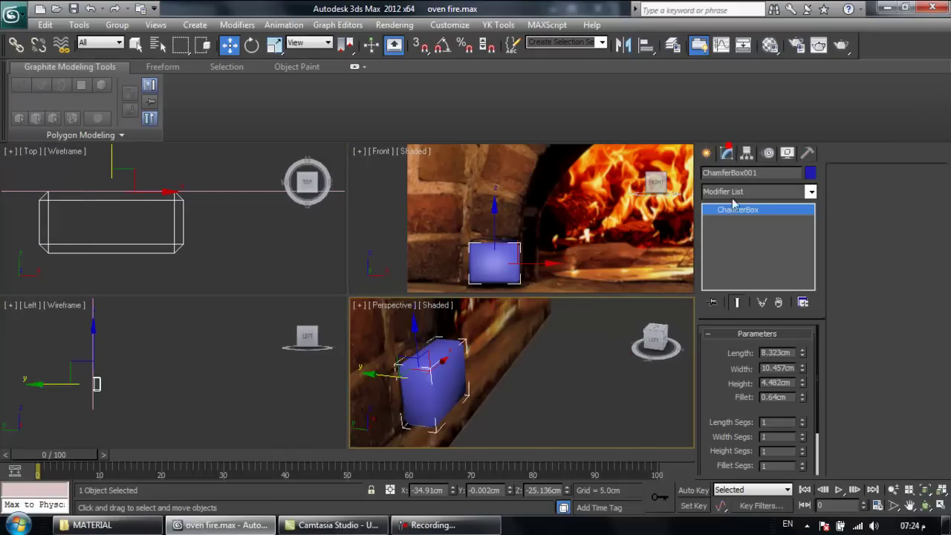
left_click_drag(802, 371, 802, 351)
key("ctrl+z")
left_click_drag(803, 383, 802, 373)
key("F4")
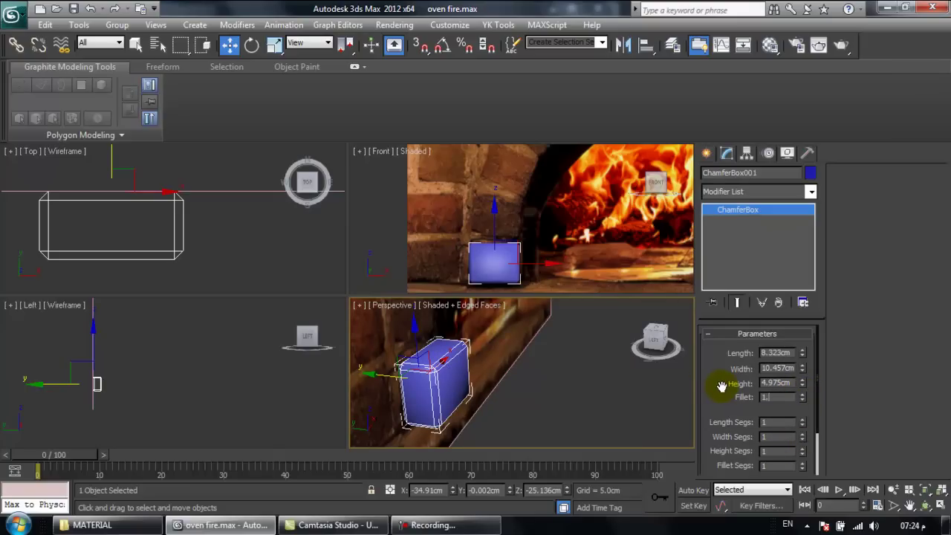
key("Return")
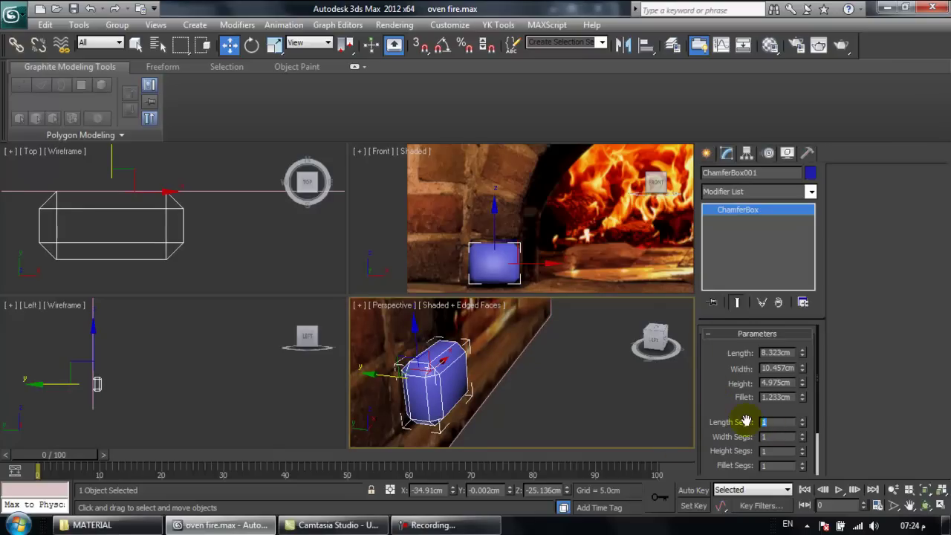
Step: Give the brick box 9 length, 11 width, 3 height and 6 fillet segments, keeping the timeline at frame 0
key("Tab")
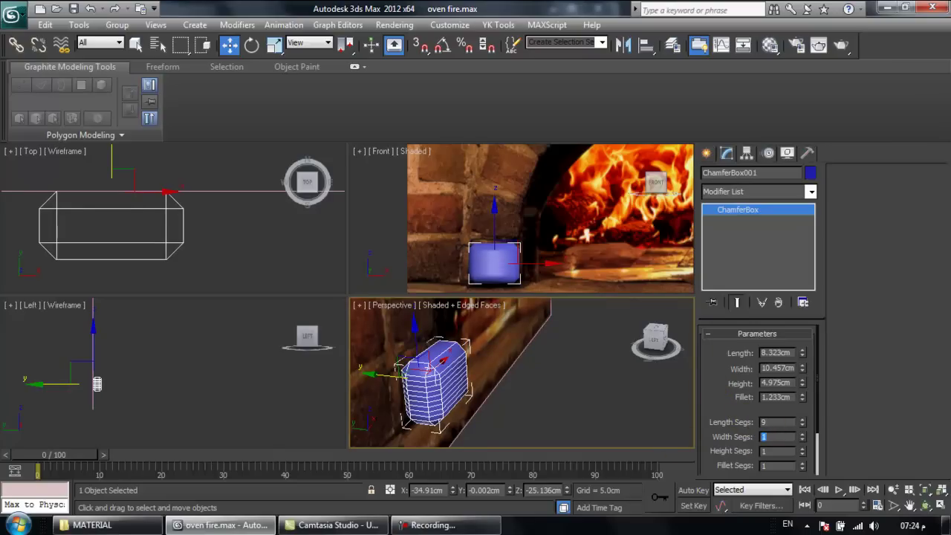
key("Tab")
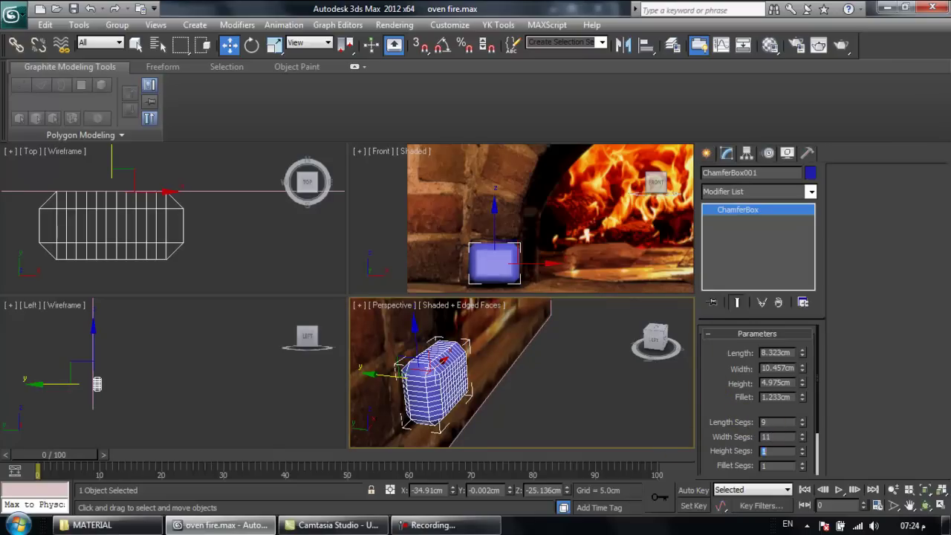
key("Tab")
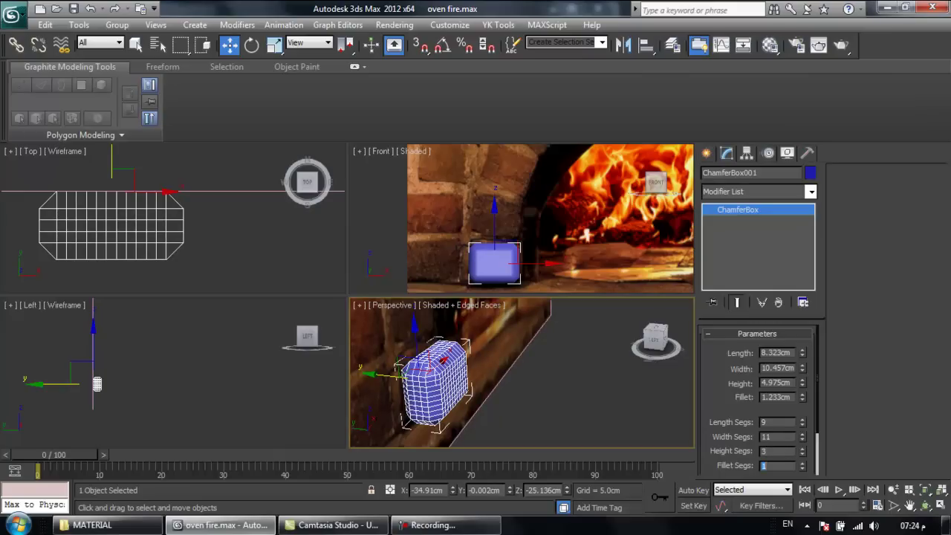
type("6")
left_click(770, 430)
left_click(590, 455)
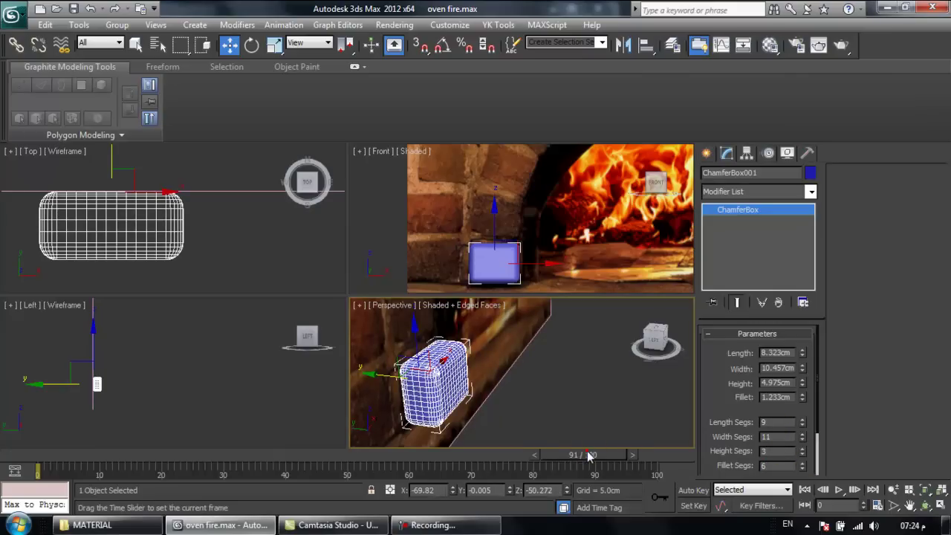
left_click_drag(564, 457, 30, 456)
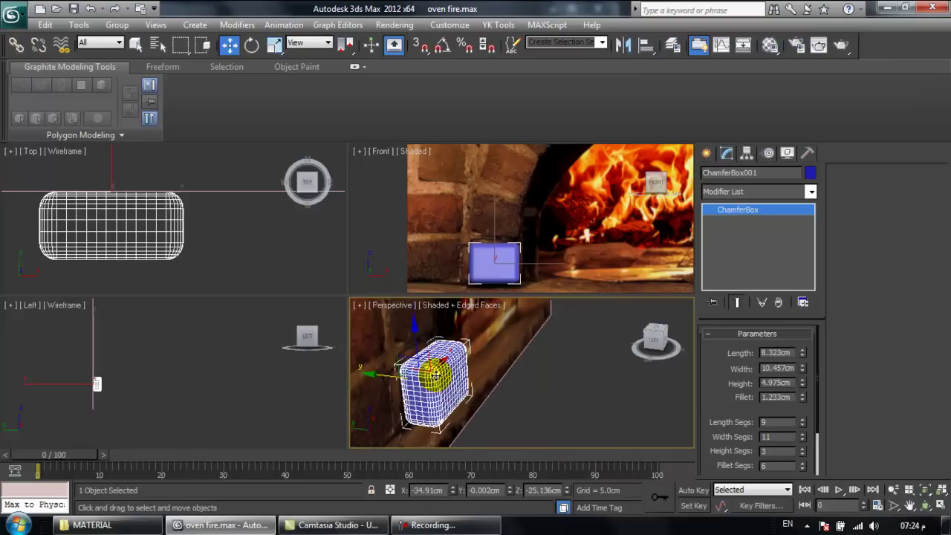
Step: Examine the brick box in the maximized Perspective view and compare it with the finished oven render in Windows Photo Viewer
left_click(941, 505)
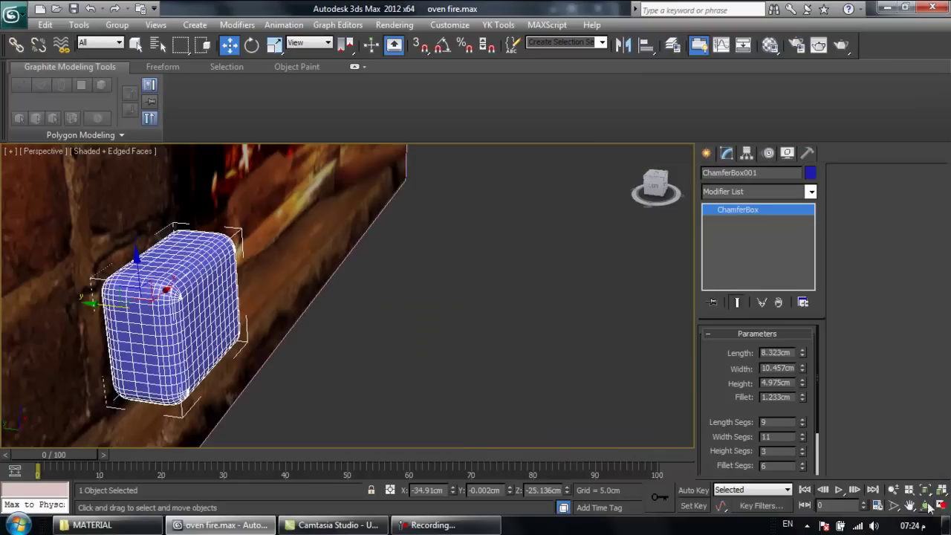
middle_click_drag(201, 297, 110, 287, "alt")
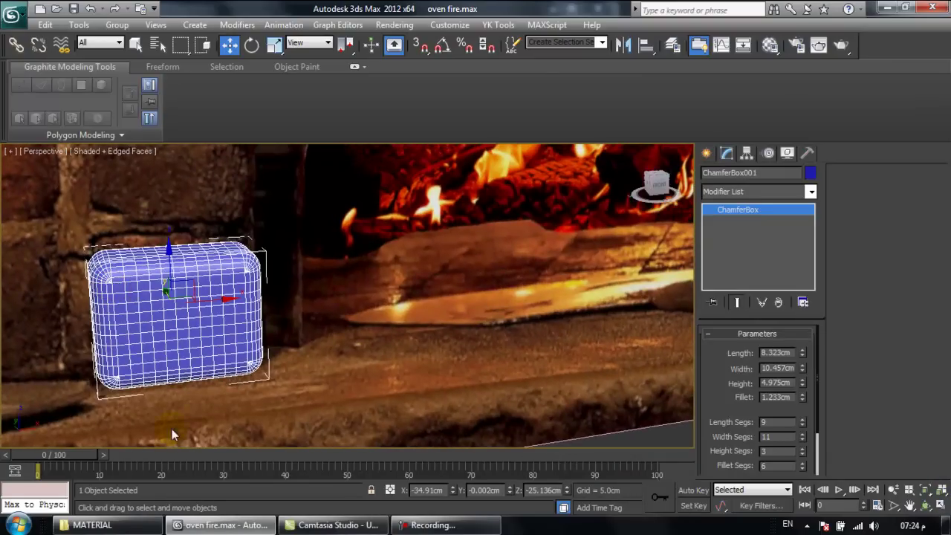
left_click(92, 524)
double_click(238, 111)
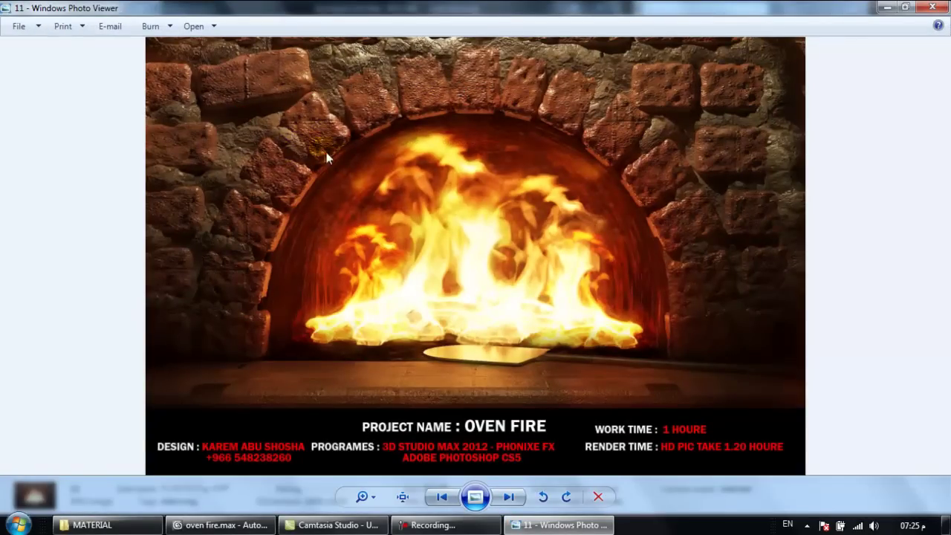
left_click(223, 525)
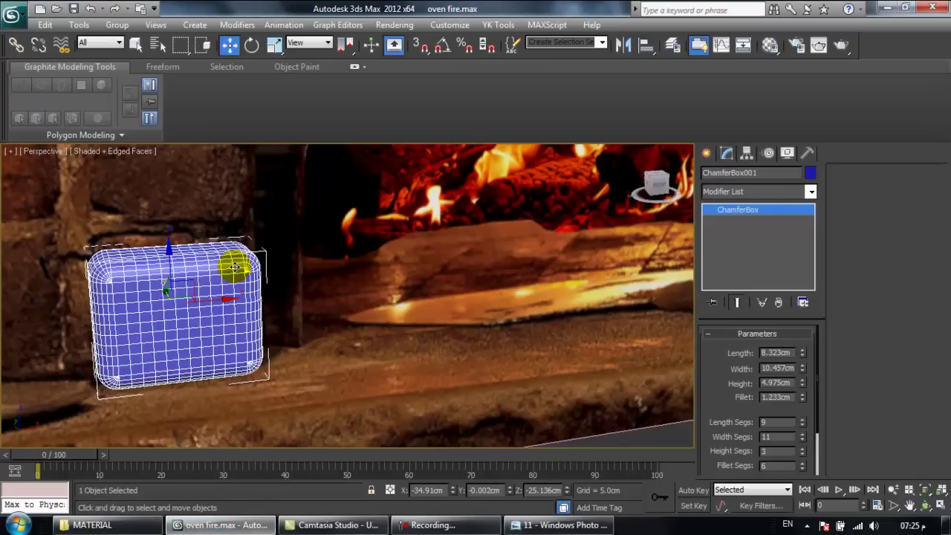
Step: Try moving the brick box along the X axis in the Front view, and cancel the move
middle_click_drag(246, 299, 295, 297)
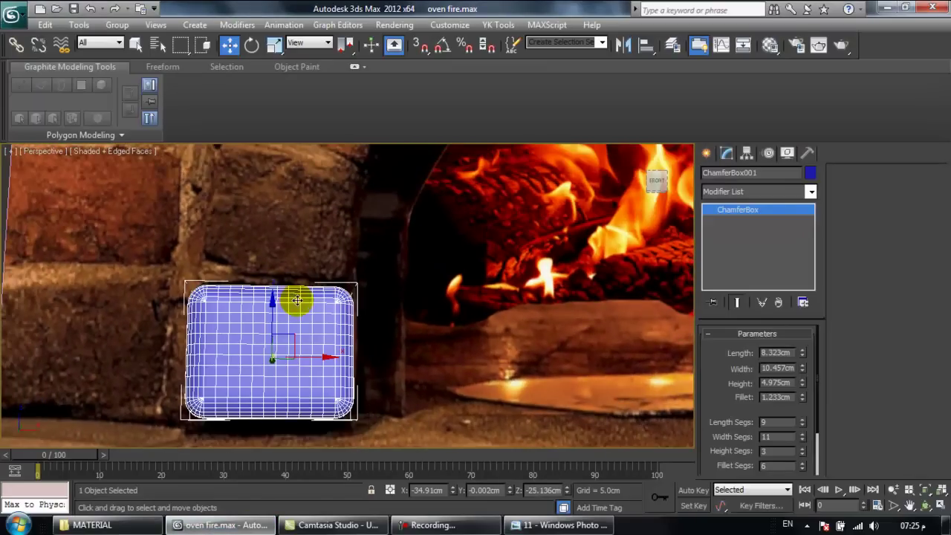
key("f")
scroll(351, 294, "up", 6)
scroll(351, 292, "down", 3)
key("alt+x")
left_click_drag(376, 350, 231, 350)
right_click(232, 350)
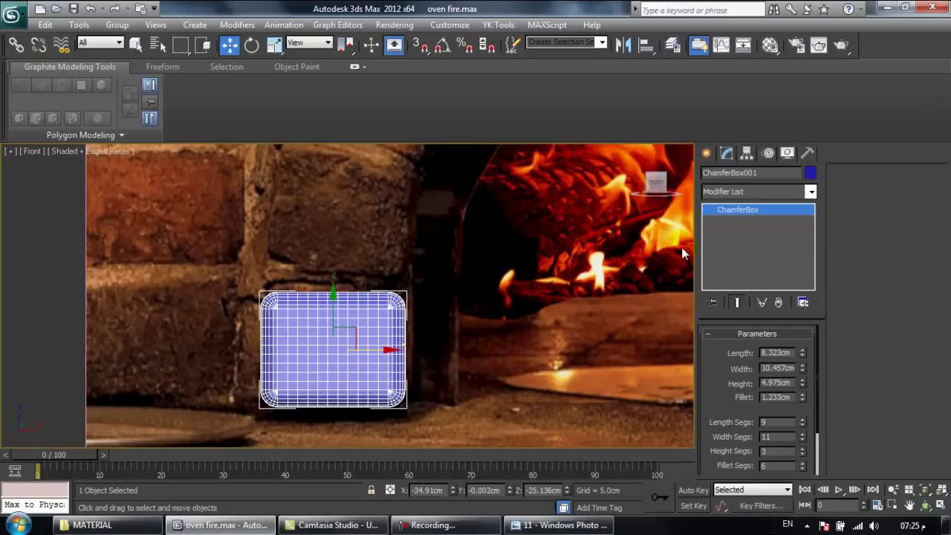
Step: Apply a Noise modifier to the brick box with scale 3 and Fractal turned on
left_click(731, 191)
key("n")
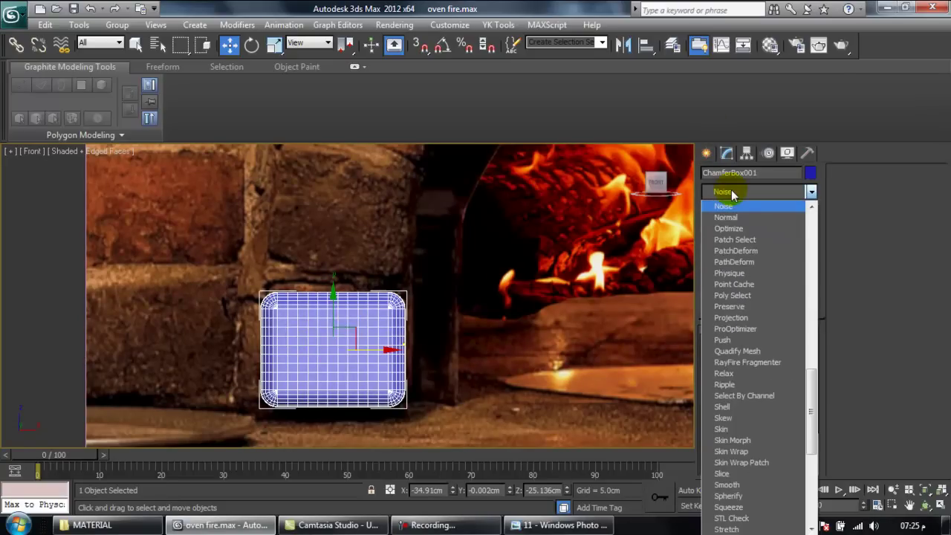
left_click(736, 205)
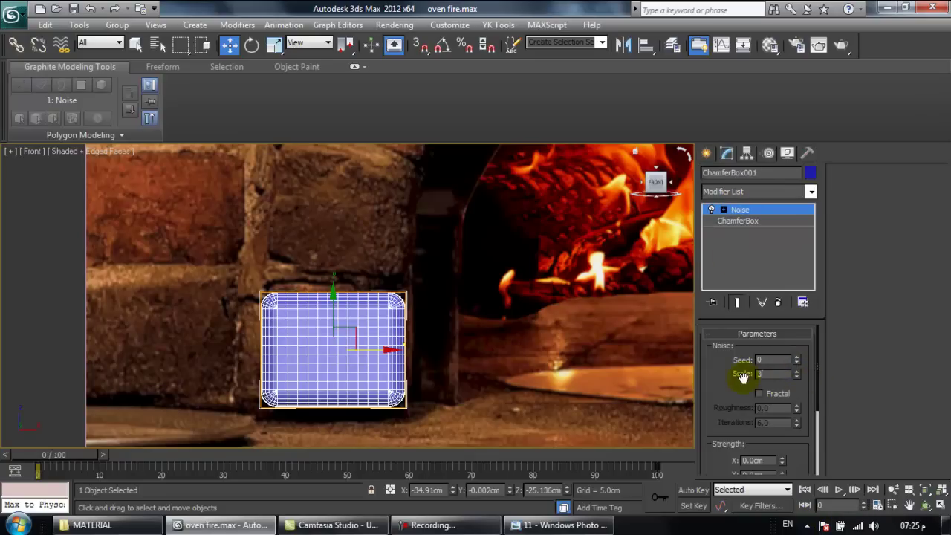
left_click_drag(754, 395, 752, 373)
Step: Set the Noise strength to X 0.33 cm, Y 0.21 cm and Z 0.752 cm, with edged faces hidden
left_click_drag(783, 441, 776, 349)
key("F4")
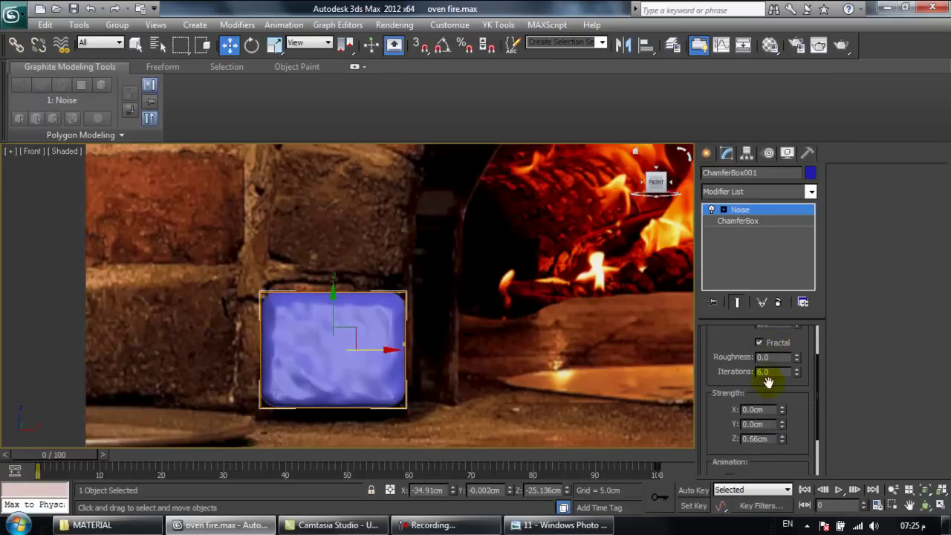
left_click_drag(783, 425, 785, 364)
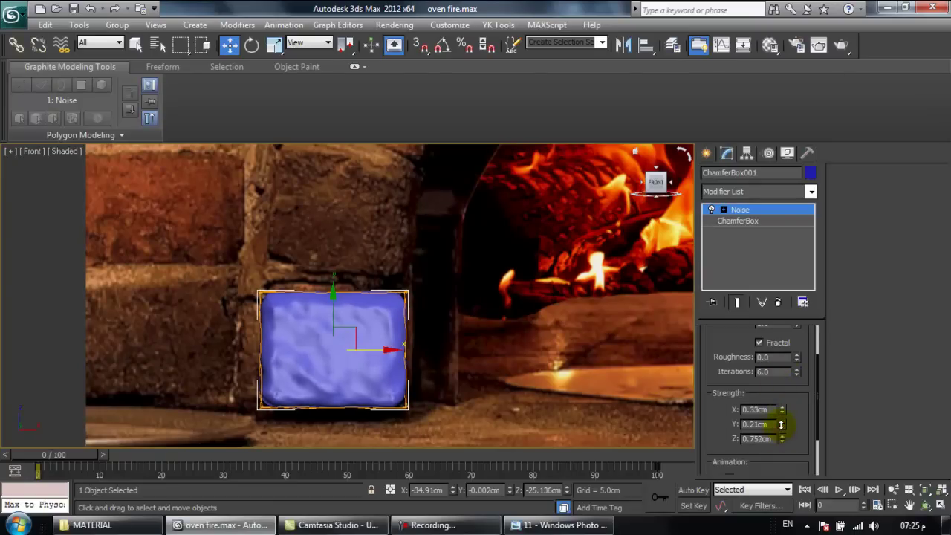
Step: Refine the brick's Noise to scale 1.95, 6.0 iterations and X strength 0.315 cm while checking the surface from several angles
middle_click_drag(319, 314, 257, 334, "alt")
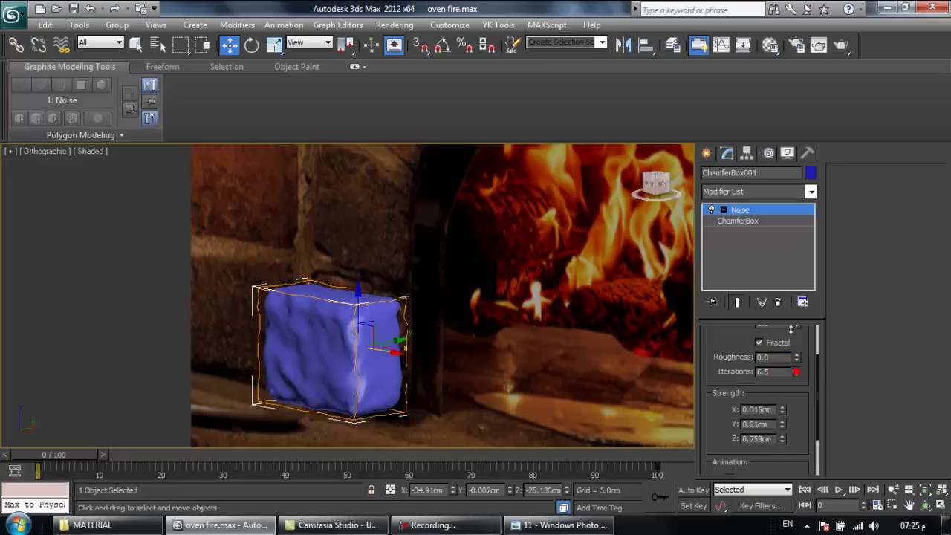
left_click_drag(735, 365, 756, 415)
left_click_drag(796, 374, 796, 395)
middle_click_drag(414, 343, 492, 344, "alt")
key("c")
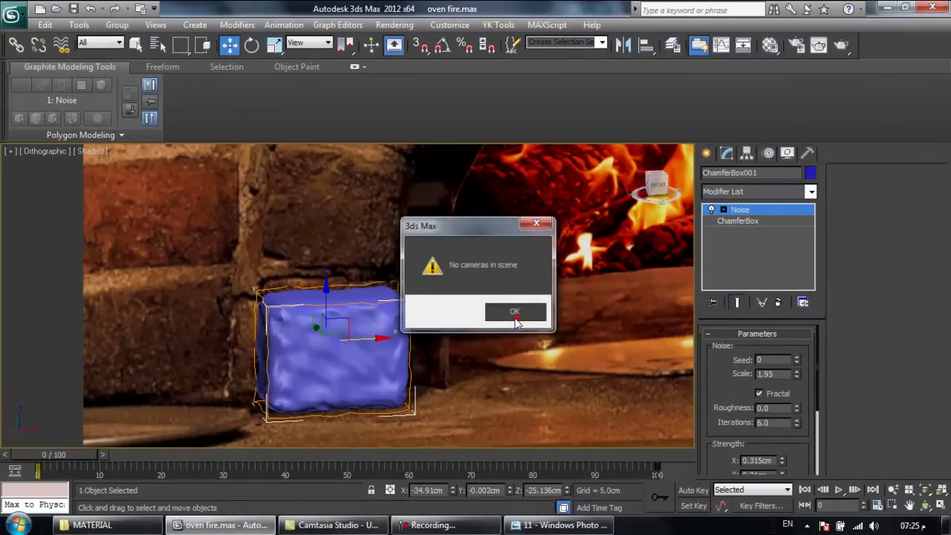
Step: Dismiss the camera warning, return to the Front view and turn on see-through display for the brick
left_click(514, 313)
key("f")
middle_click_drag(338, 323, 573, 223)
scroll(384, 295, "up", 5)
middle_click_drag(448, 260, 432, 250)
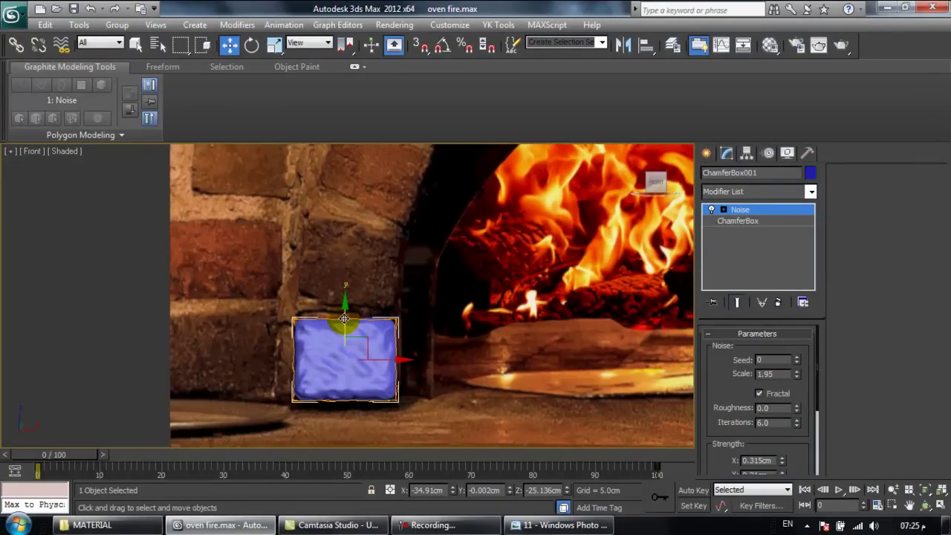
key("alt+x")
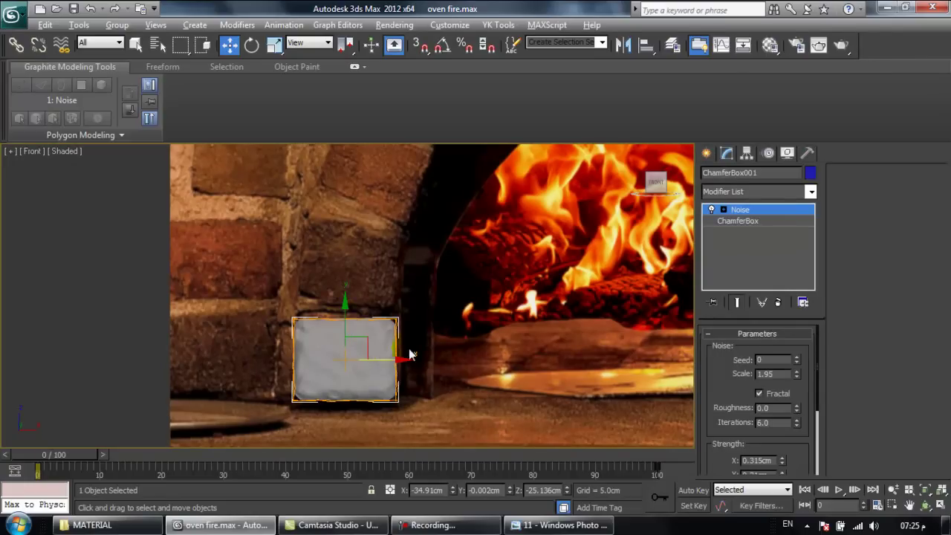
Step: Copy the base brick directly above itself, then tilt and raise the copy to fit the arch's second brick
mouse_move(340, 329)
left_mouse_down("shift")
mouse_move(335, 230)
mouse_move(336, 243)
left_mouse_up("shift")
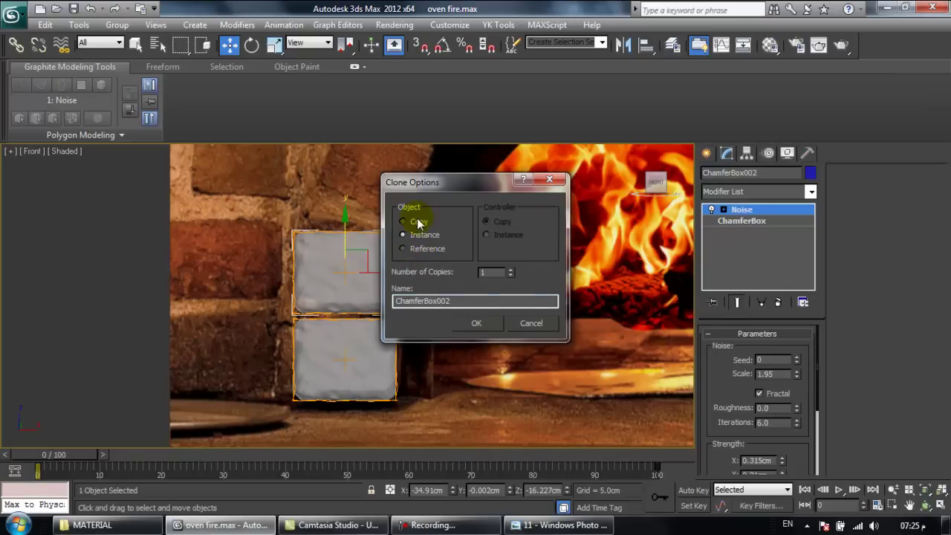
left_click(476, 323)
left_click(252, 45)
left_click_drag(379, 233, 382, 175)
left_click(229, 45)
mouse_move(342, 223)
left_mouse_down()
mouse_move(340, 207)
mouse_move(343, 214)
left_mouse_up()
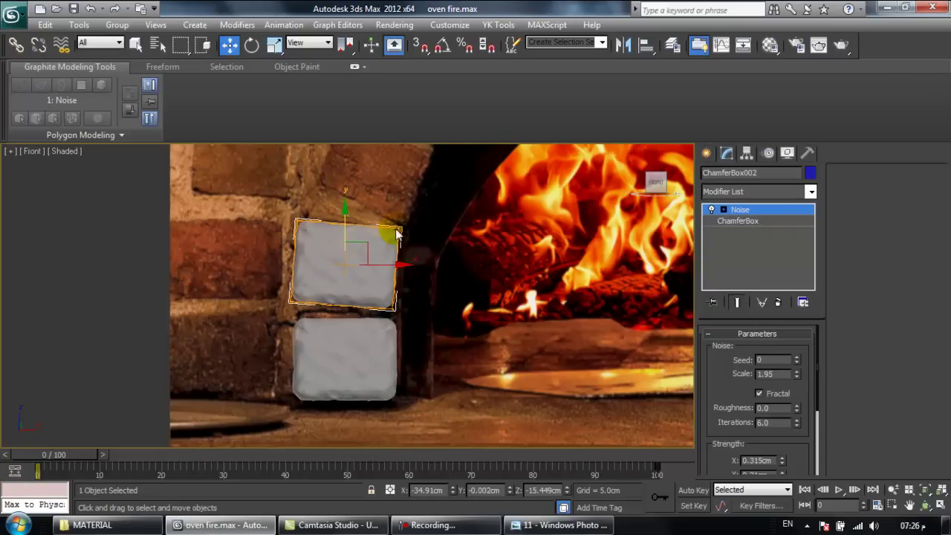
Step: Copy the second brick to the third position up the arch's left side and rotate it to follow the curve
middle_click_drag(382, 244, 350, 293)
left_click_drag(350, 292, 350, 201, "shift")
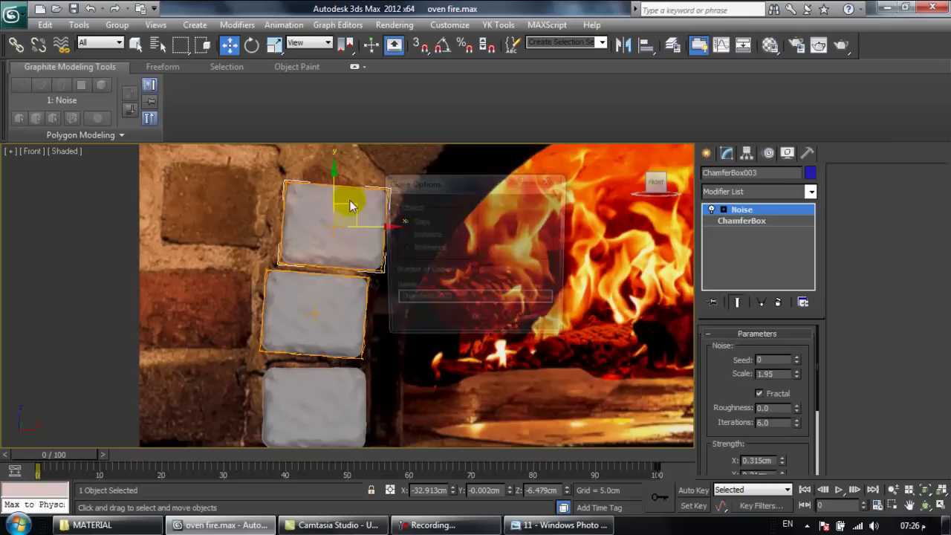
left_click(478, 327)
left_click(252, 44)
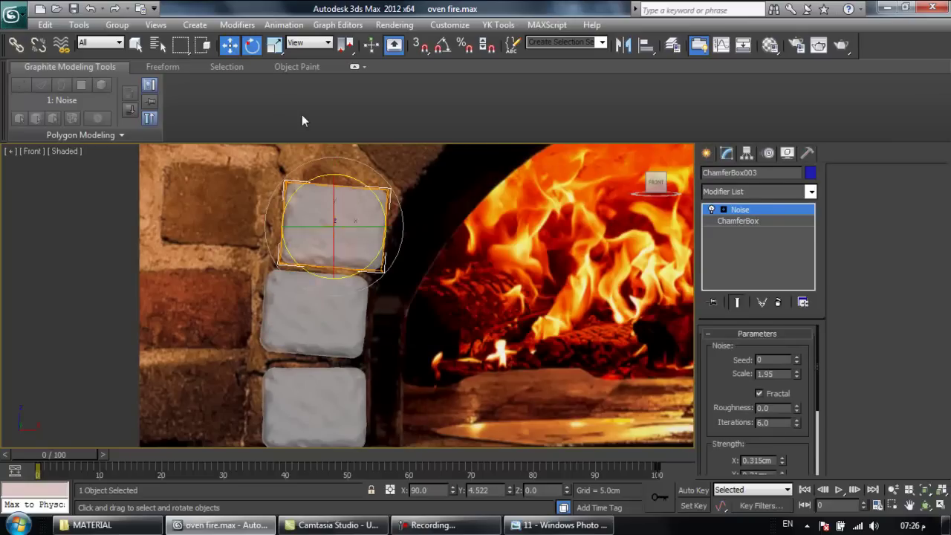
mouse_move(376, 195)
left_mouse_down()
mouse_move(378, 211)
mouse_move(352, 206)
mouse_move(365, 180)
left_mouse_up()
left_click(230, 44)
left_click(252, 45)
left_click(231, 45)
Step: Copy the third brick to the fourth position on the arch and tilt it further along the curve
middle_click_drag(327, 204, 298, 287)
mouse_move(301, 284)
left_mouse_down("shift")
mouse_move(340, 195)
mouse_move(334, 207)
left_mouse_up("shift")
left_click(476, 321)
scroll(330, 255, "down", 3)
middle_click_drag(329, 255, 348, 272)
scroll(348, 272, "up", 2)
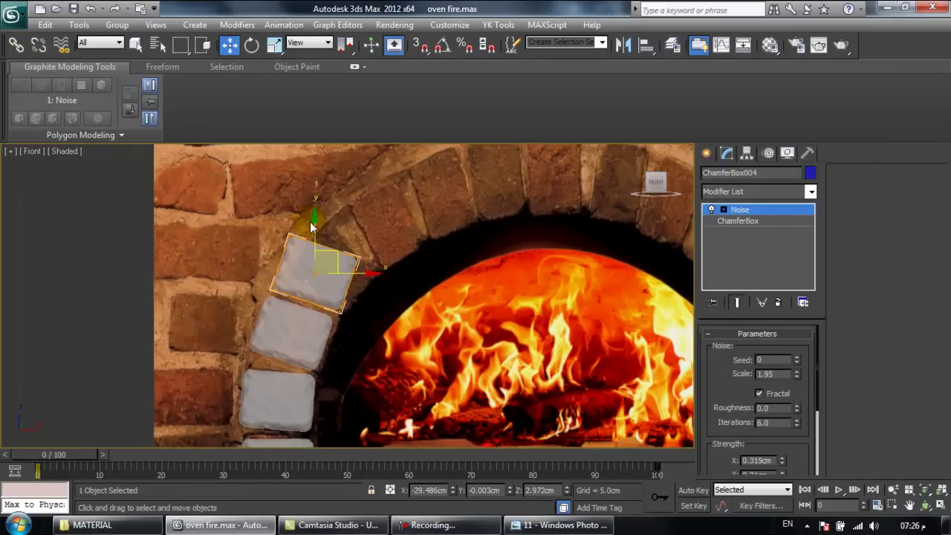
left_click(252, 44)
mouse_move(357, 243)
left_mouse_down()
mouse_move(355, 256)
mouse_move(358, 248)
left_mouse_up()
left_click(229, 44)
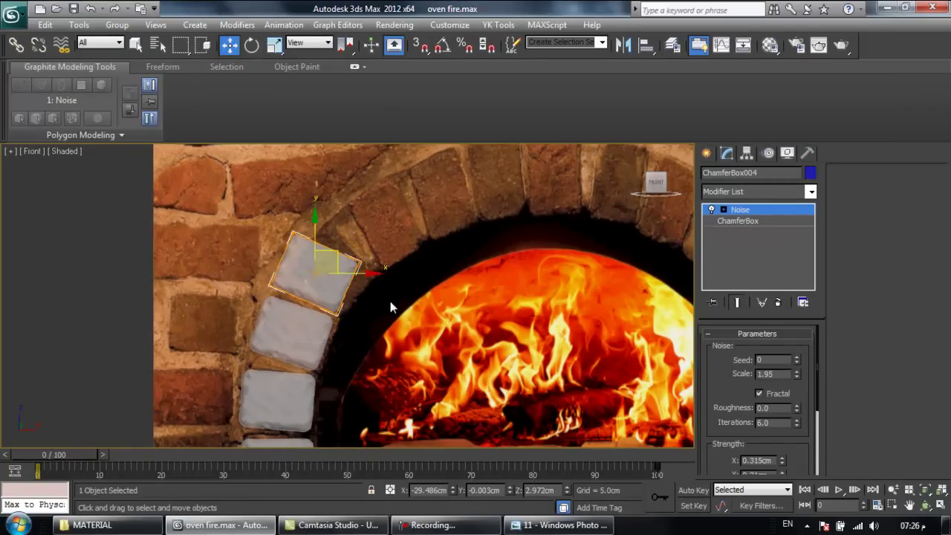
middle_click_drag(390, 301, 363, 306)
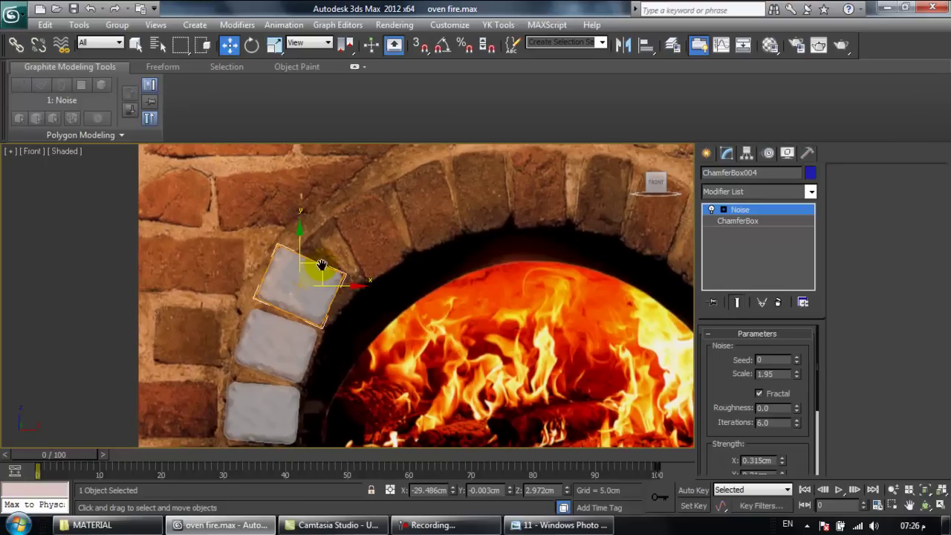
mouse_move(301, 260)
left_mouse_down("shift")
mouse_move(317, 264)
mouse_move(346, 212)
left_mouse_up("shift")
left_click(530, 323)
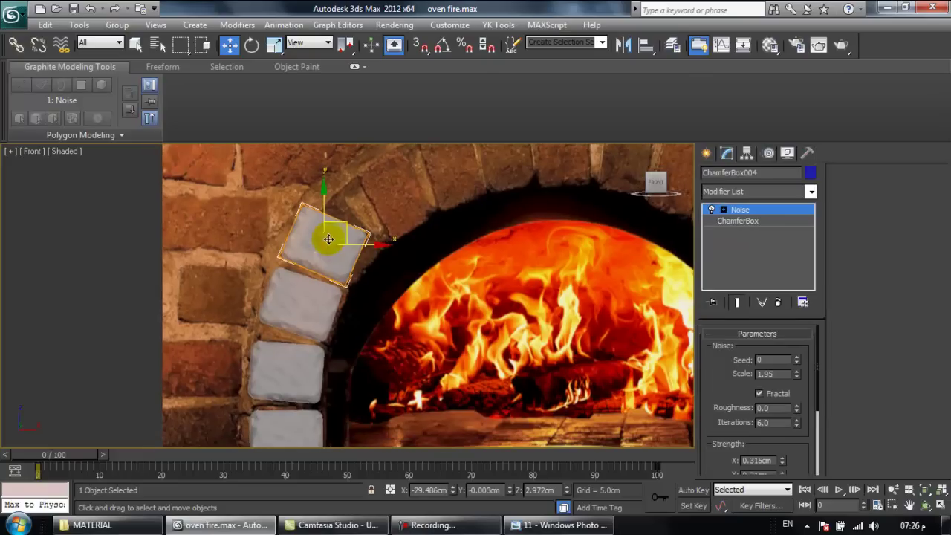
Step: Rotate the fourth brick further so it matches the slant of the reference arch
left_click(251, 49)
mouse_move(372, 225)
left_mouse_down()
mouse_move(382, 239)
mouse_move(357, 220)
left_mouse_up()
key("w")
Step: Copy the fourth brick to the fifth arch position and rotate the copy to follow the curve
middle_click_drag(357, 220, 290, 263)
left_click_drag(290, 264, 341, 223, "shift")
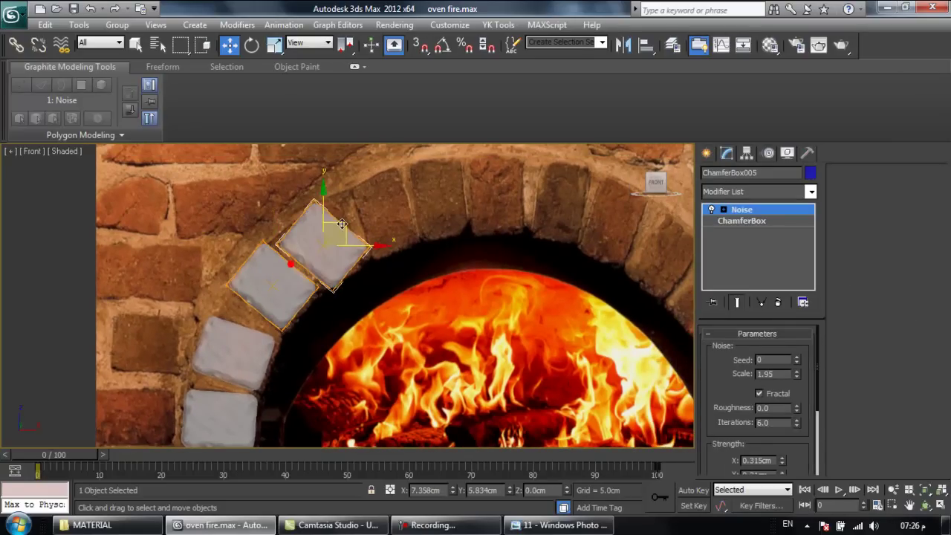
left_click(478, 325)
left_click(252, 45)
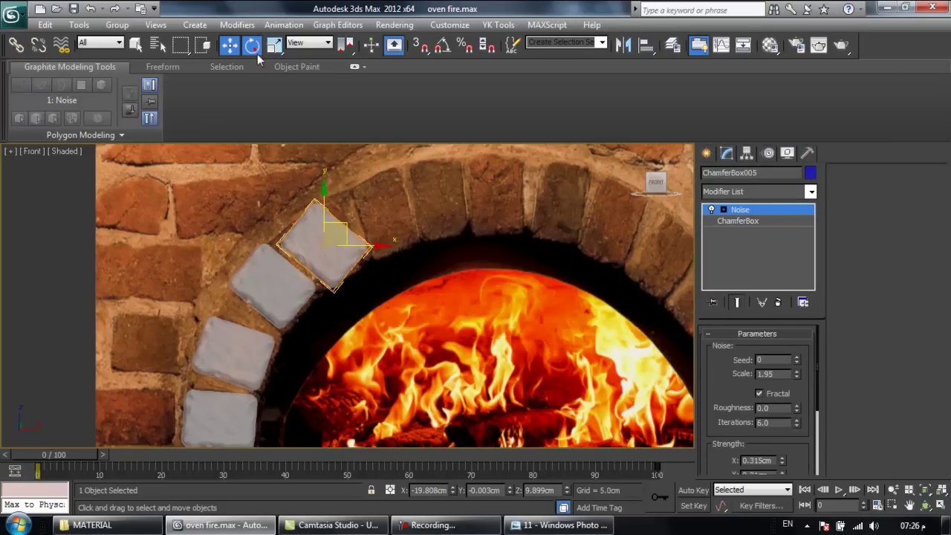
mouse_move(376, 232)
left_mouse_down()
mouse_move(364, 213)
mouse_move(375, 247)
mouse_move(350, 224)
mouse_move(402, 195)
left_mouse_up()
left_click(229, 45)
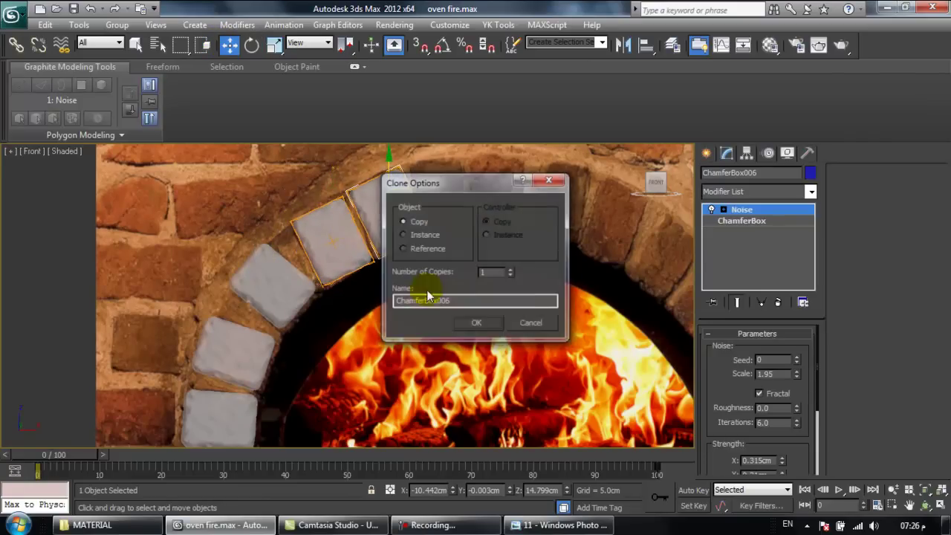
Step: Copy the fifth brick to the sixth position and narrow it to about 87% along Y in Local coordinates
left_click(475, 324)
left_click(274, 44)
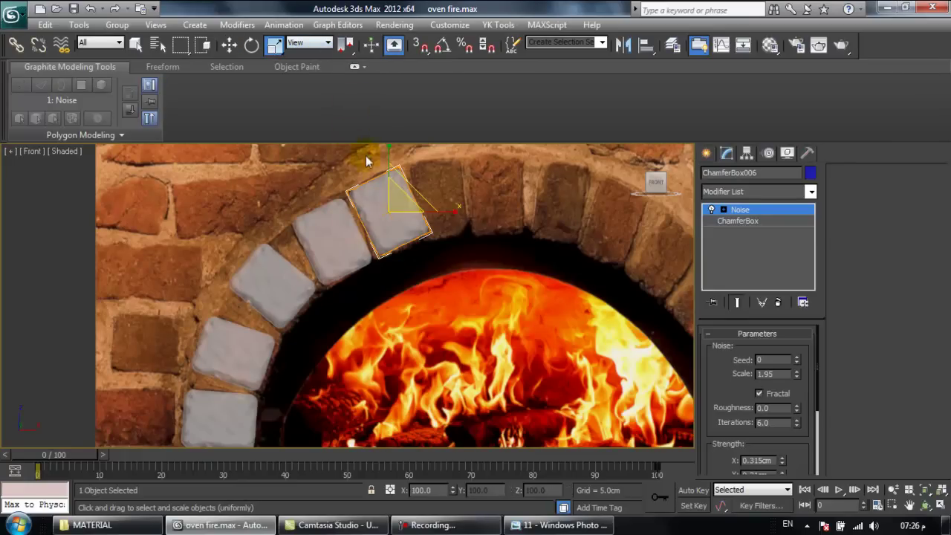
left_click(313, 42)
left_click(307, 42)
left_click(303, 93)
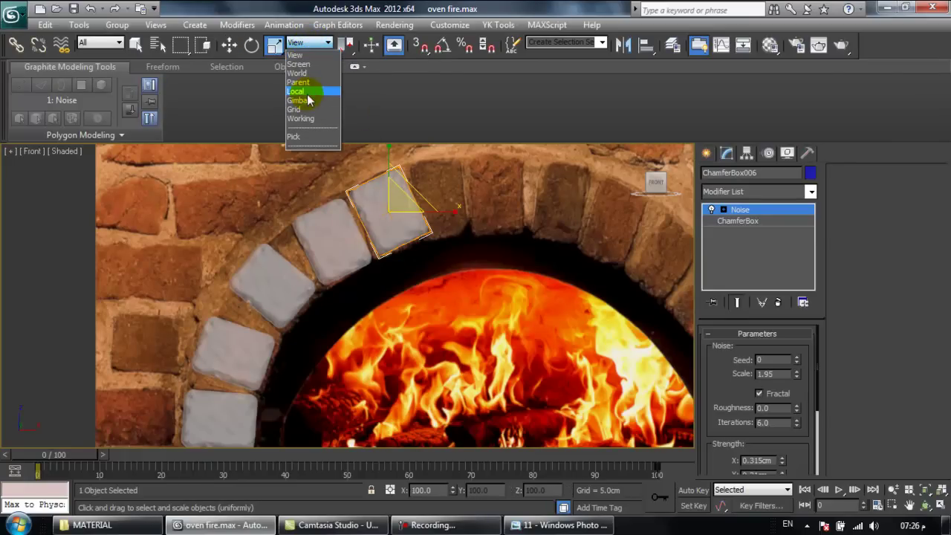
left_click(309, 92)
left_click(437, 187)
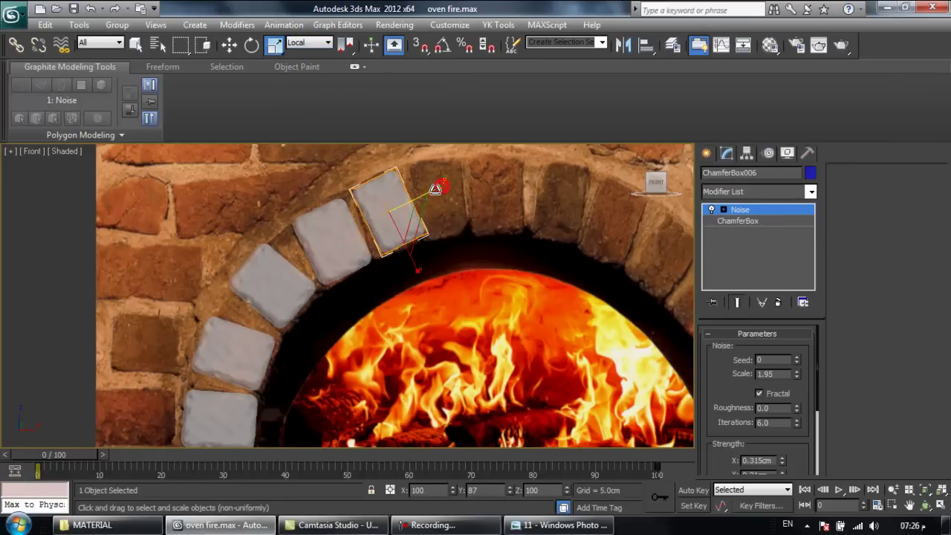
Step: Rotate the narrowed sixth brick to align with the arch curve
key("e")
mouse_move(423, 177)
left_mouse_down()
mouse_move(402, 191)
mouse_move(490, 182)
left_mouse_up()
left_click(229, 44)
Step: Copy the sixth brick to the seventh arch position, then rotate and nudge the copy into line
left_click(443, 186)
left_click(412, 207)
left_click(476, 321)
left_click(252, 45)
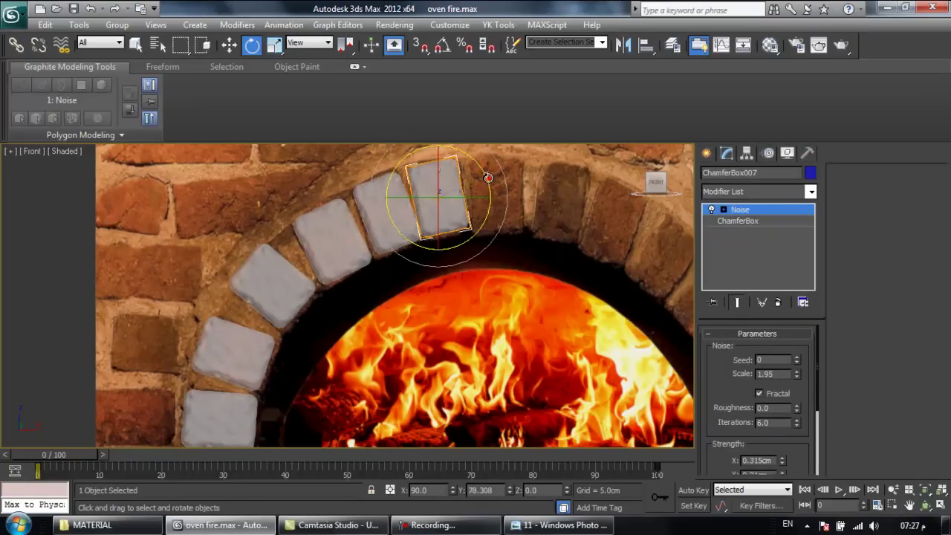
left_click(228, 44)
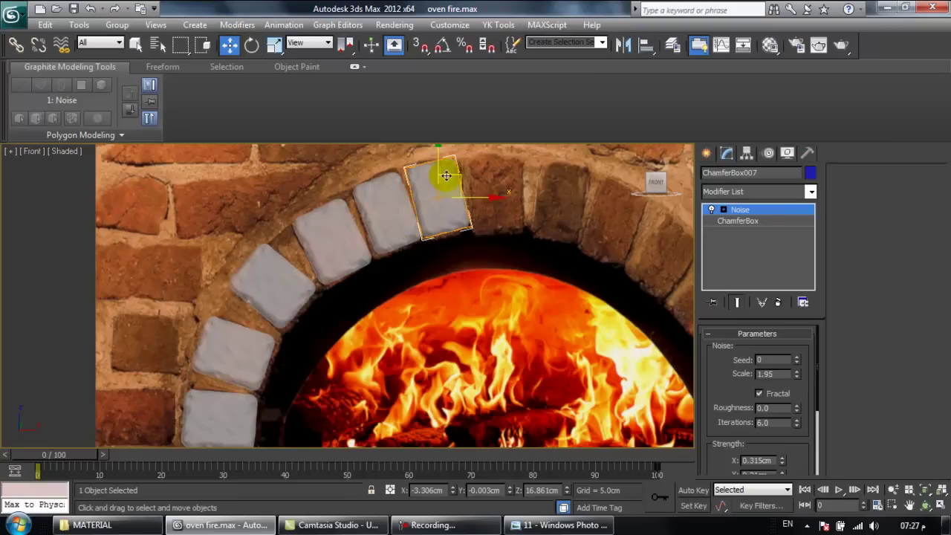
left_click_drag(450, 175, 452, 175)
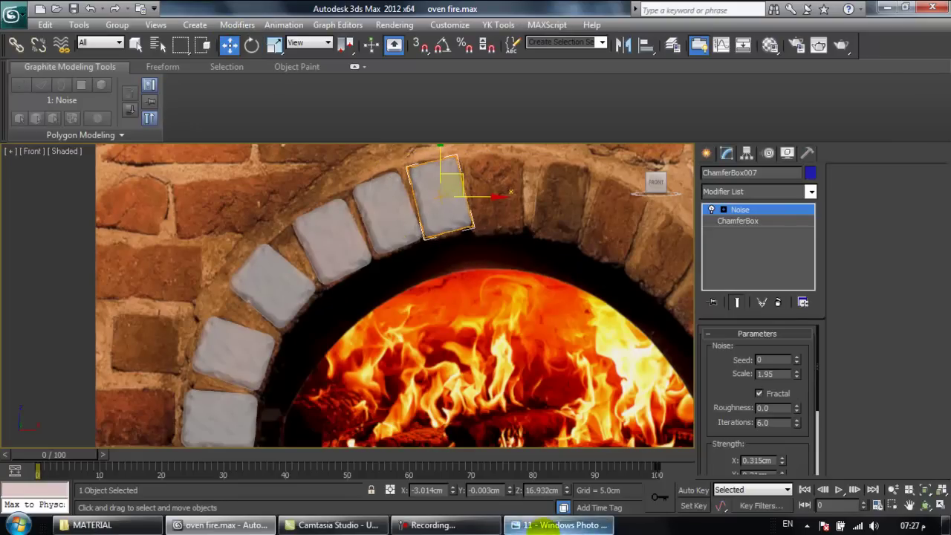
left_click(420, 525)
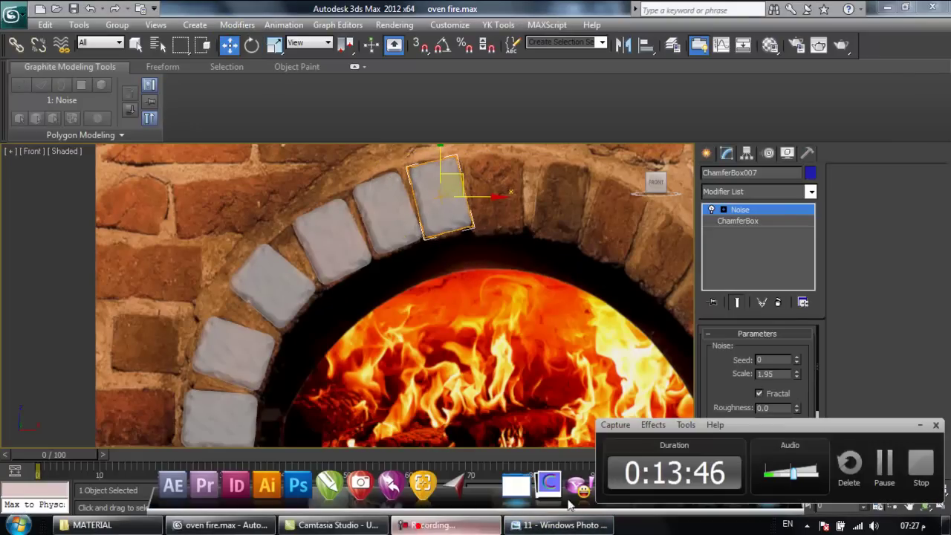
left_click(885, 461)
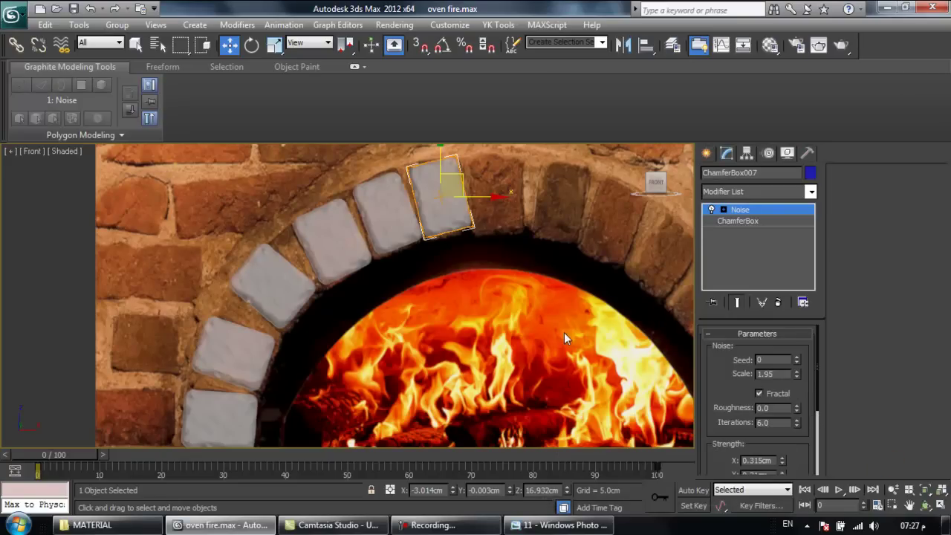
Step: Copy the seventh brick to the crown of the arch, rotate it nearly upright and nudge it into place
scroll(442, 269, "up", 3)
middle_click_drag(448, 268, 432, 317)
mouse_move(425, 265)
left_mouse_down("shift")
mouse_move(531, 264)
mouse_move(516, 256)
mouse_move(529, 242)
mouse_move(537, 248)
mouse_move(528, 251)
left_mouse_up("shift")
left_click(480, 322)
left_click(252, 45)
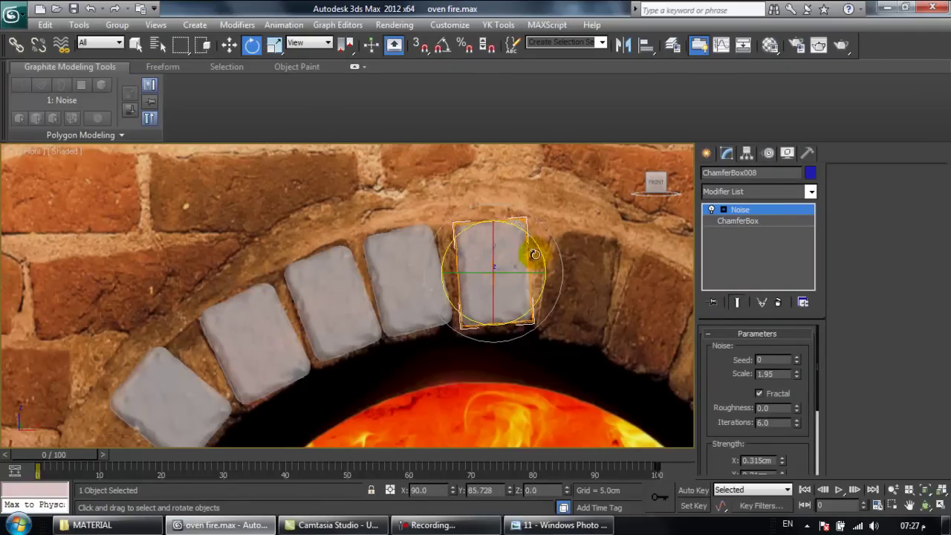
left_click(230, 45)
middle_click_drag(456, 282, 435, 273)
mouse_move(470, 236)
left_mouse_down()
mouse_move(467, 216)
mouse_move(454, 234)
left_mouse_up()
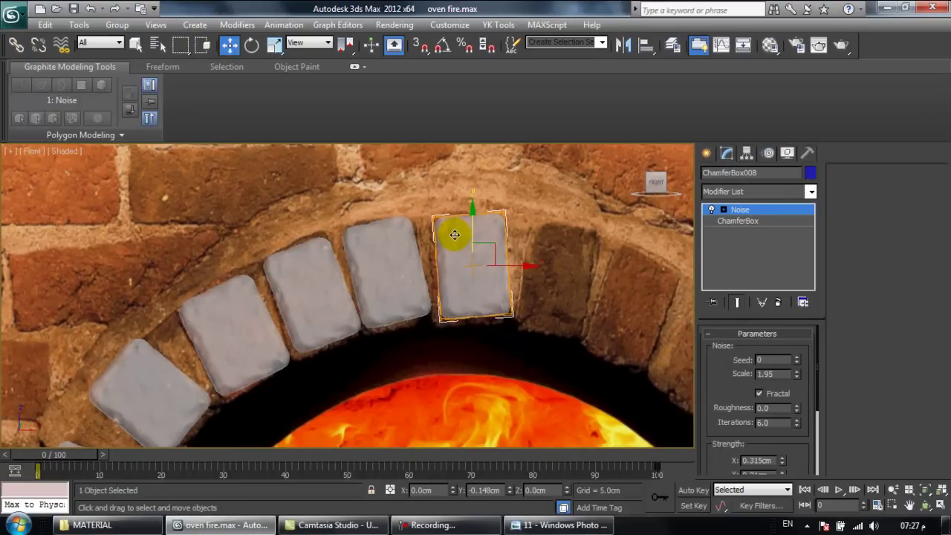
left_click_drag(501, 265, 497, 265)
Step: Mirror the seven left-side bricks along X as instances, leaving out the crown brick, and place them on the arch's right side
scroll(497, 265, "down", 3)
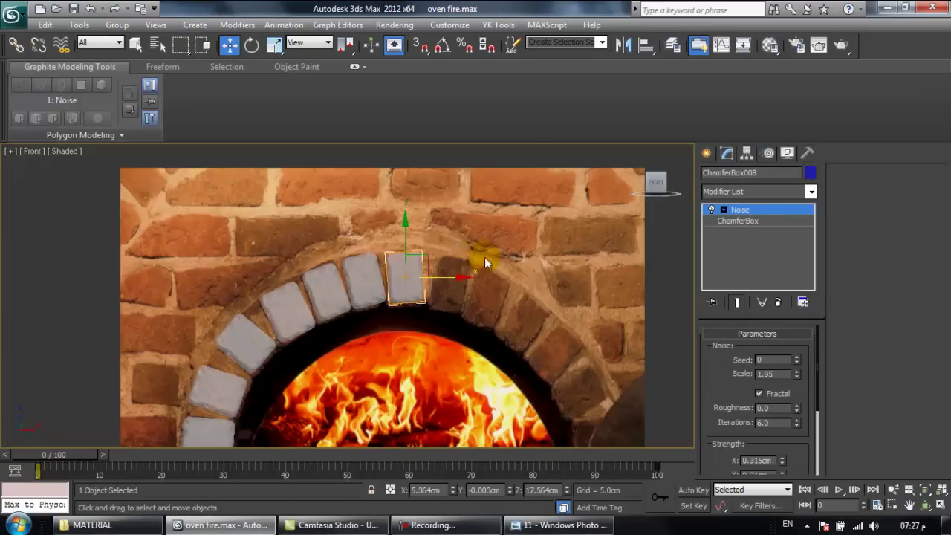
middle_click_drag(493, 257, 480, 201)
scroll(418, 279, "down", 1)
scroll(395, 274, "up", 1)
scroll(367, 257, "down", 1)
key("ctrl+a")
left_click(376, 240, "alt")
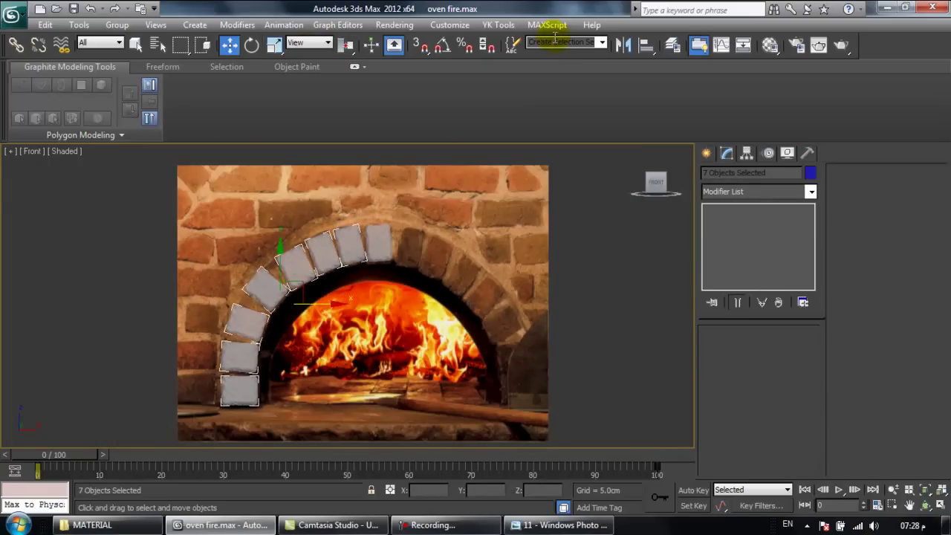
left_click(622, 45)
left_click(448, 298)
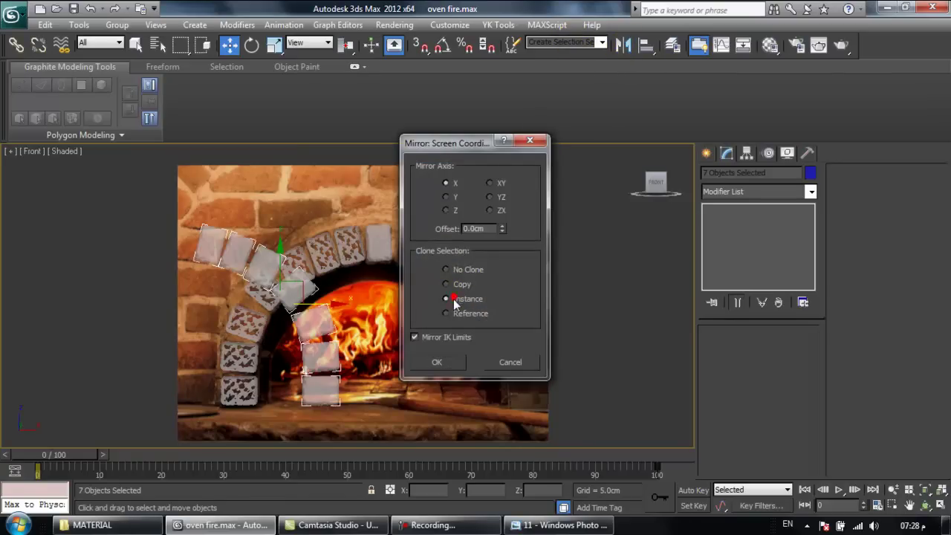
left_click(447, 364)
left_click_drag(312, 306, 515, 311)
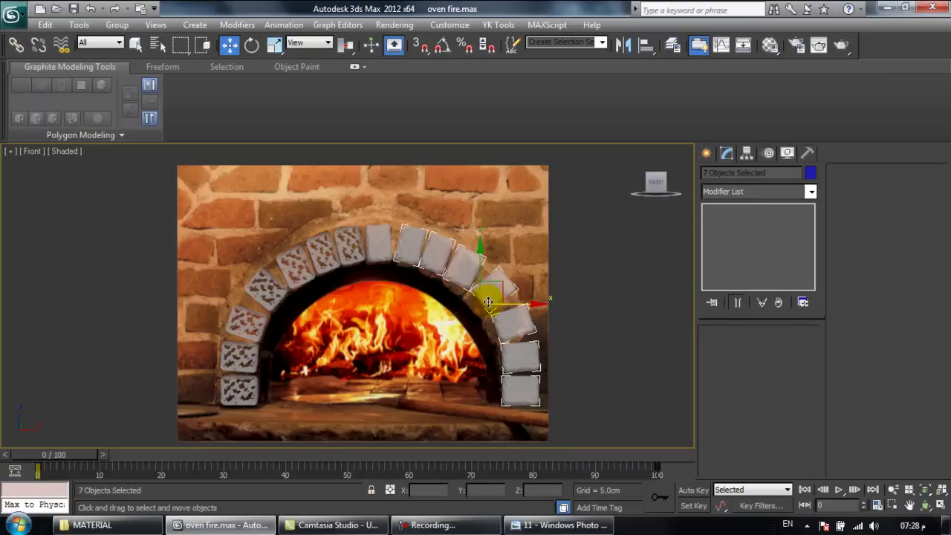
Step: Scale all 15 arch bricks narrower along X in View coordinates and shift them about -1.2 cm along X
key("ctrl+a")
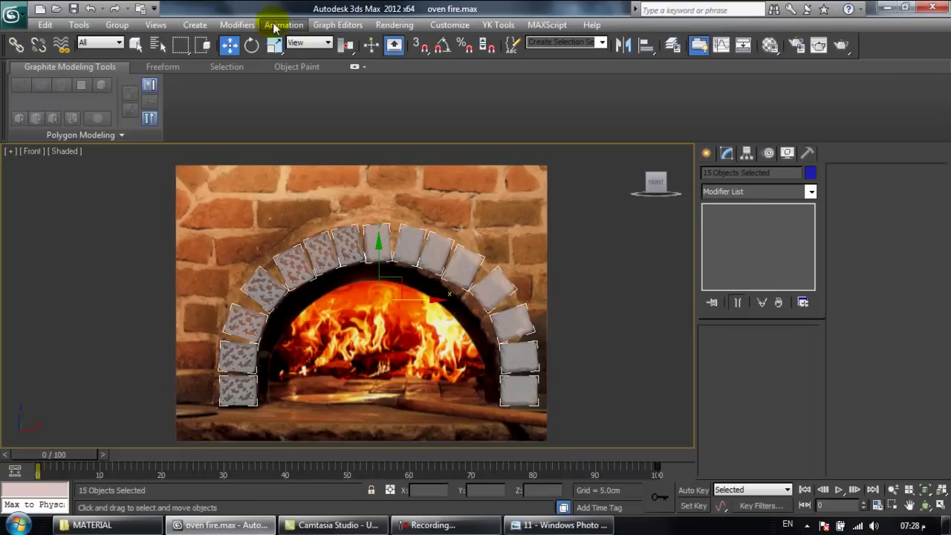
left_click(274, 45)
left_click_drag(300, 391, 297, 392)
left_click(308, 43)
left_click(306, 56)
left_click_drag(442, 299, 423, 298)
left_click(229, 46)
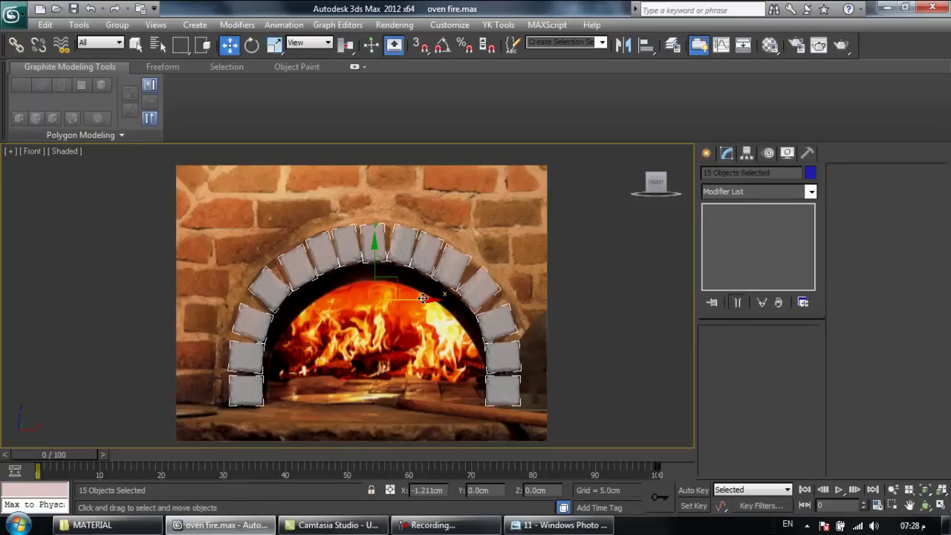
left_click(547, 275)
scroll(551, 281, "up", 2)
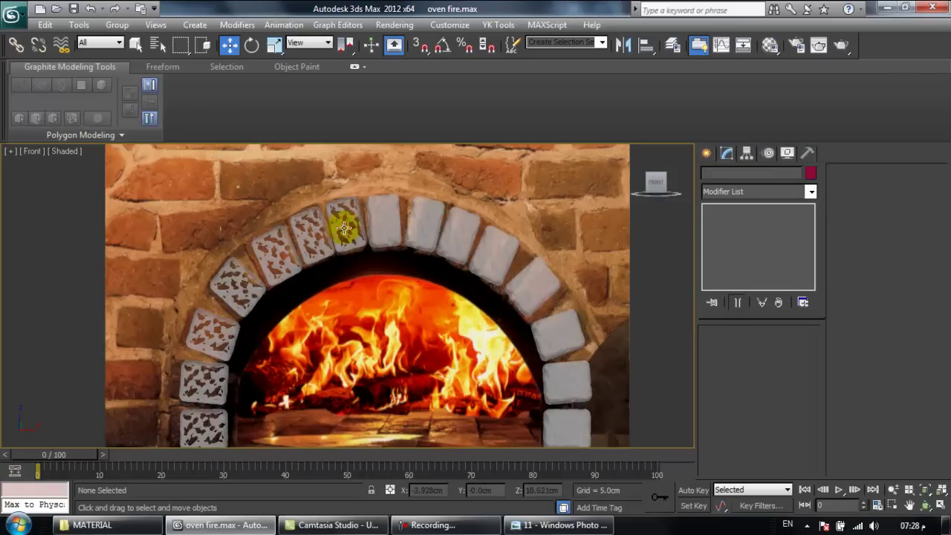
scroll(344, 228, "down", 2)
Step: Assign the 02 - Default material to all 15 arch bricks and make it 2-Sided
left_click(362, 267)
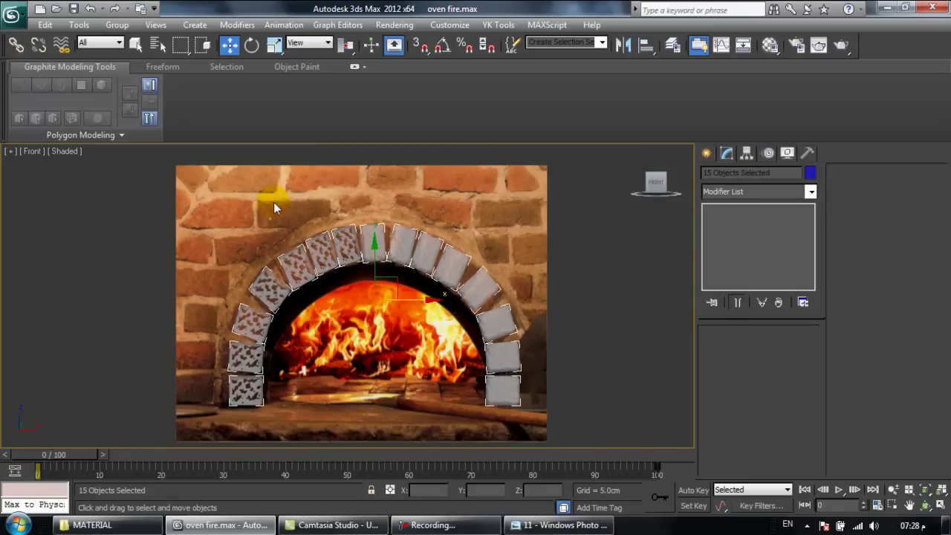
key("m")
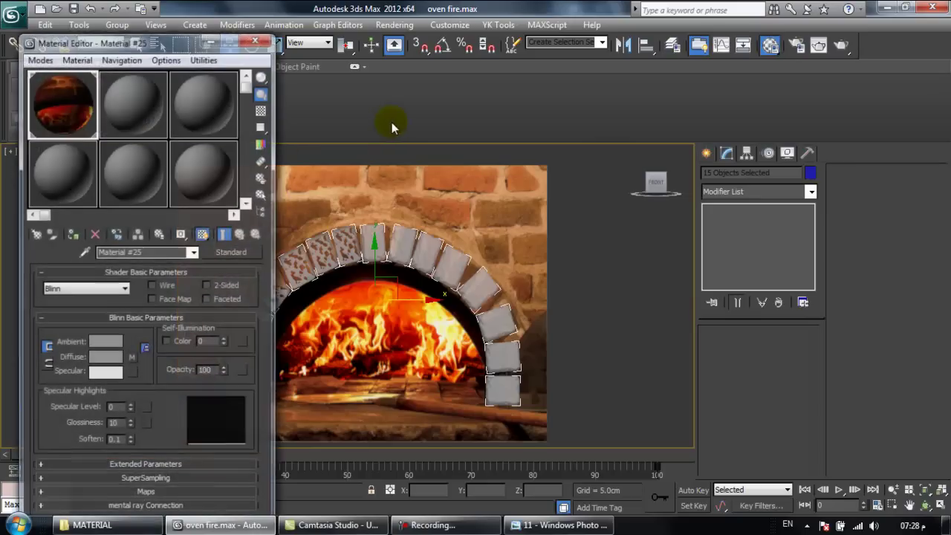
left_click(156, 110)
left_click(74, 235)
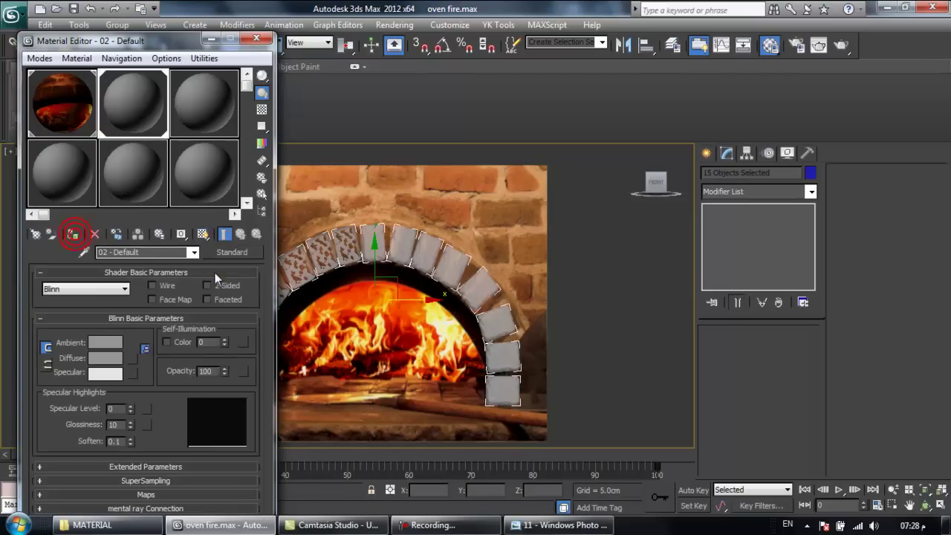
Step: Set the selected bricks' object color to black and close the Material Editor
left_click(810, 173)
left_click(546, 341)
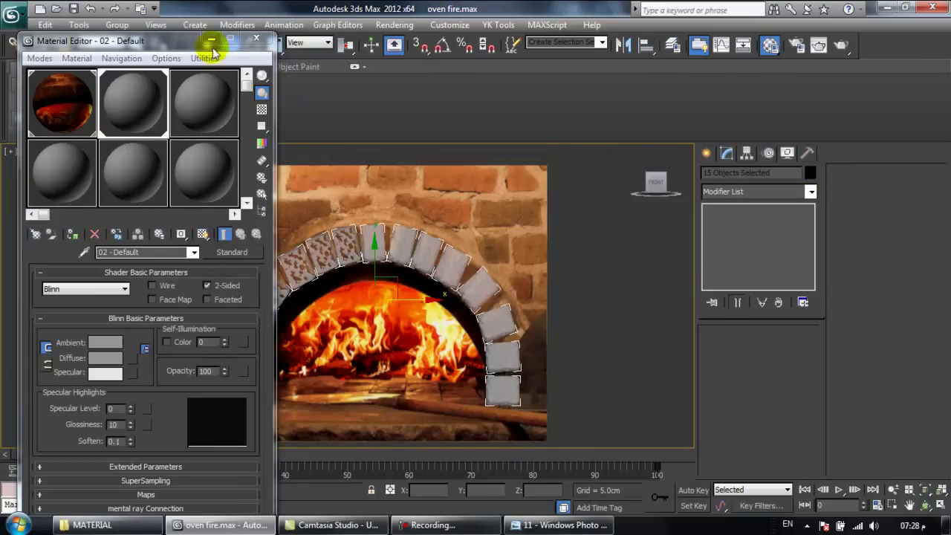
left_click(256, 39)
Step: Unhide all objects, select everything in the scene and set the object color to black
right_click(200, 231)
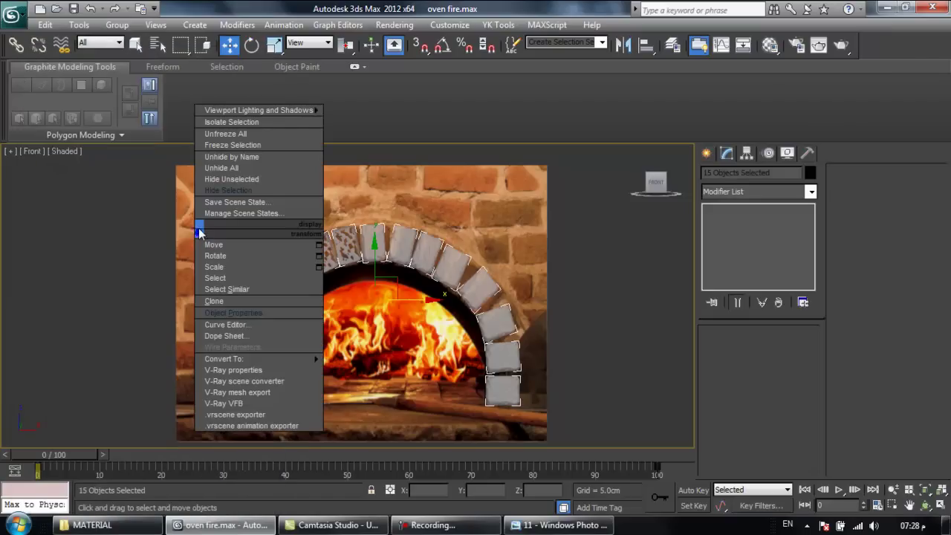
left_click(212, 169)
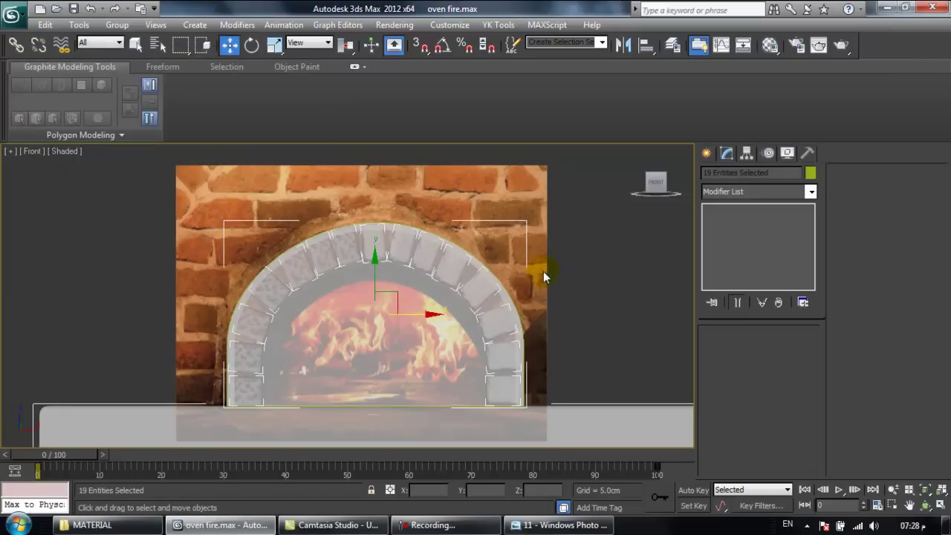
left_click(582, 295)
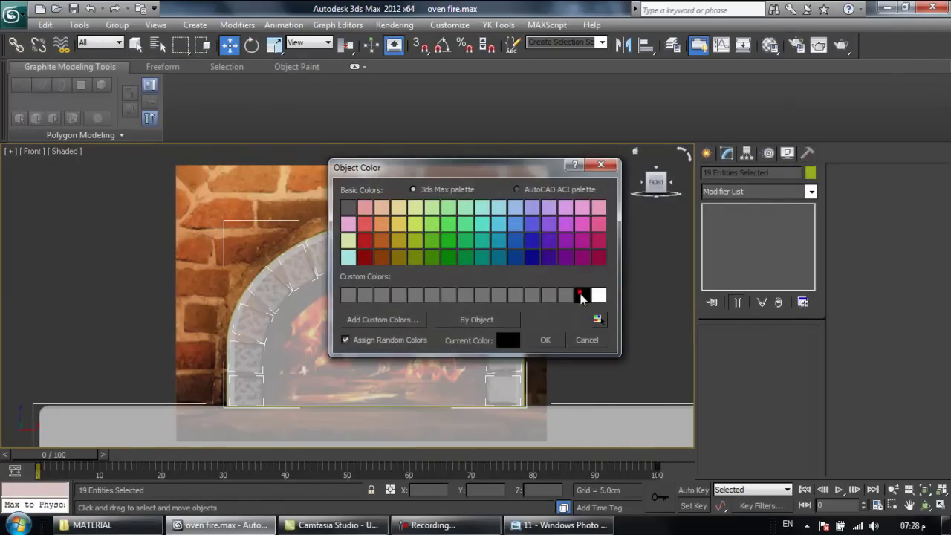
left_click(545, 340)
key("m")
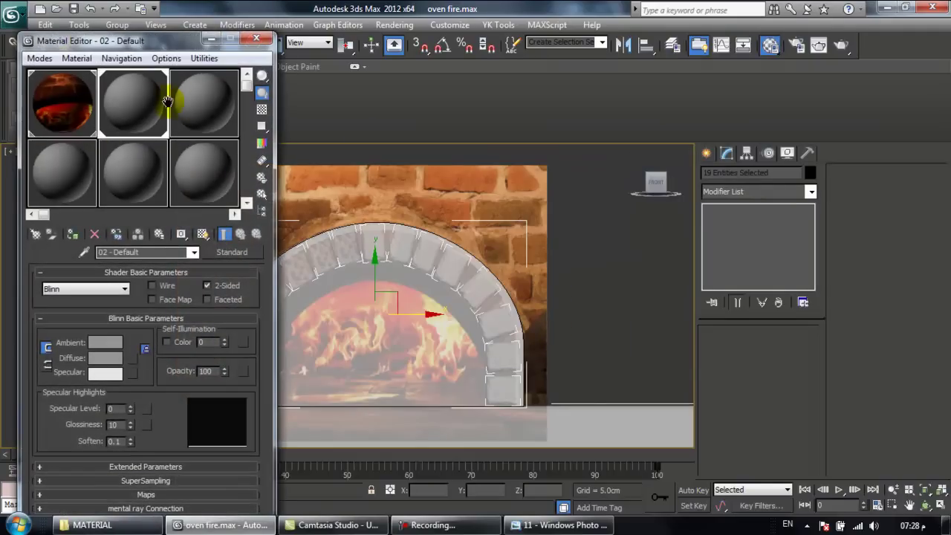
left_click(261, 40)
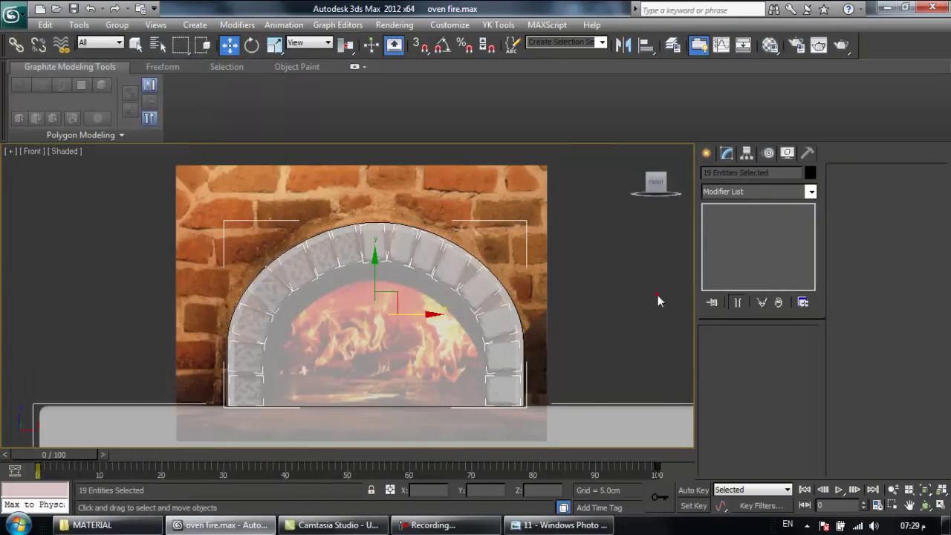
Step: Turn off see-through display for the arched backing panel and the base slab, and select only the arched panel
left_click(460, 327)
left_click(566, 425, "ctrl")
key("alt+x")
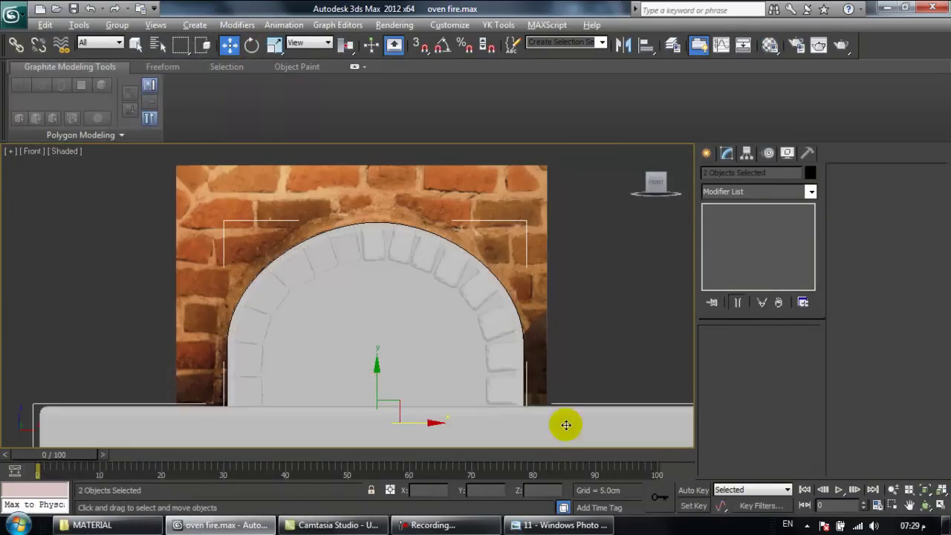
left_click(582, 340)
left_click(399, 300)
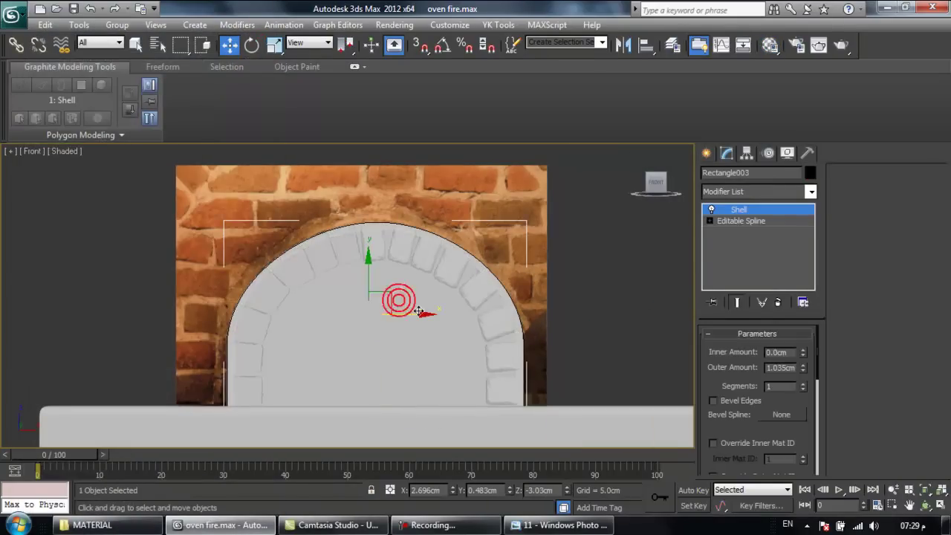